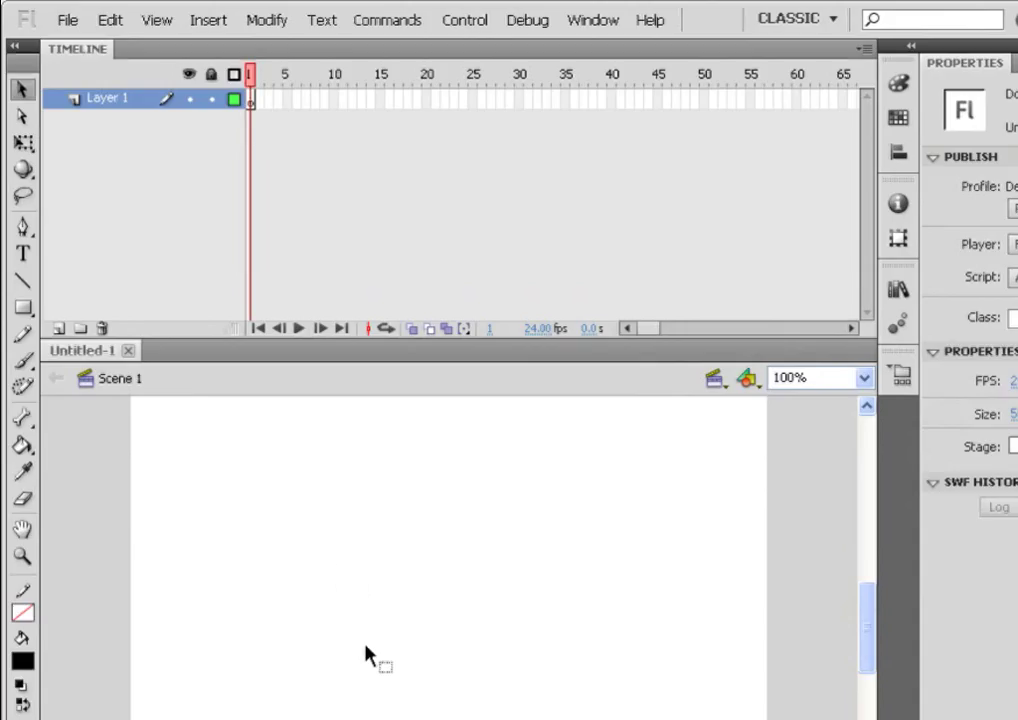
# - Draw a black square about 57 px wide in the left part of the stage and select it
pyautogui.press('r')
pyautogui.moveTo(171, 500); pyautogui.dragTo(237, 566)
pyautogui.click(22, 89)
pyautogui.moveTo(152, 470); pyautogui.dragTo(270, 602)
# - Convert the selected square to a symbol named Graphic1 of type Graphic
pyautogui.click(266, 20)
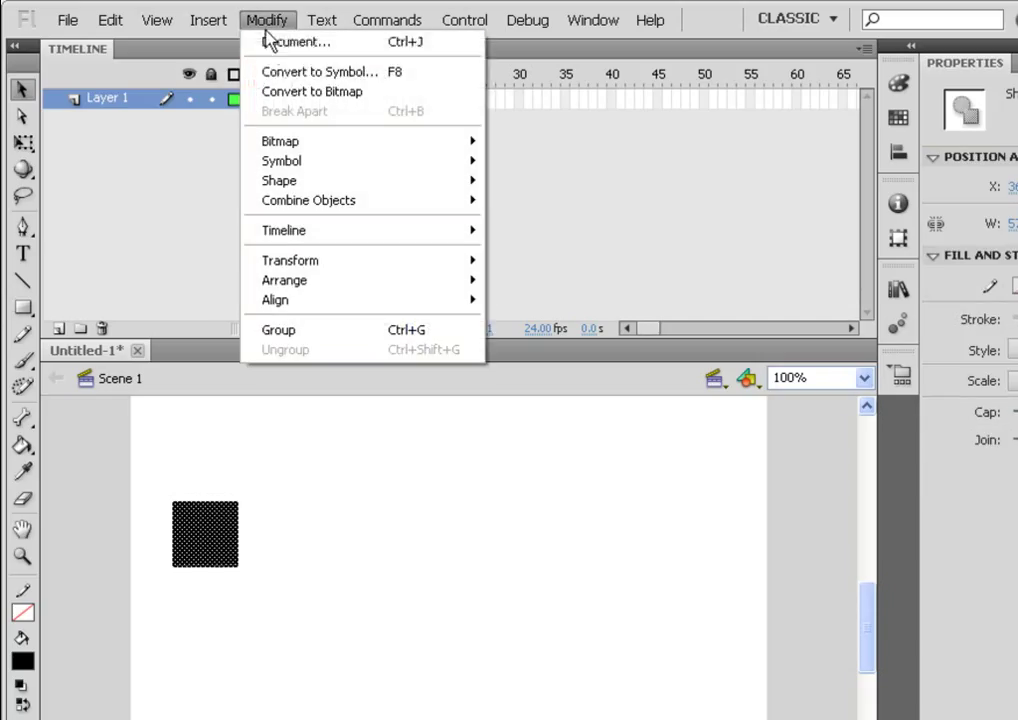
pyautogui.click(462, 72)
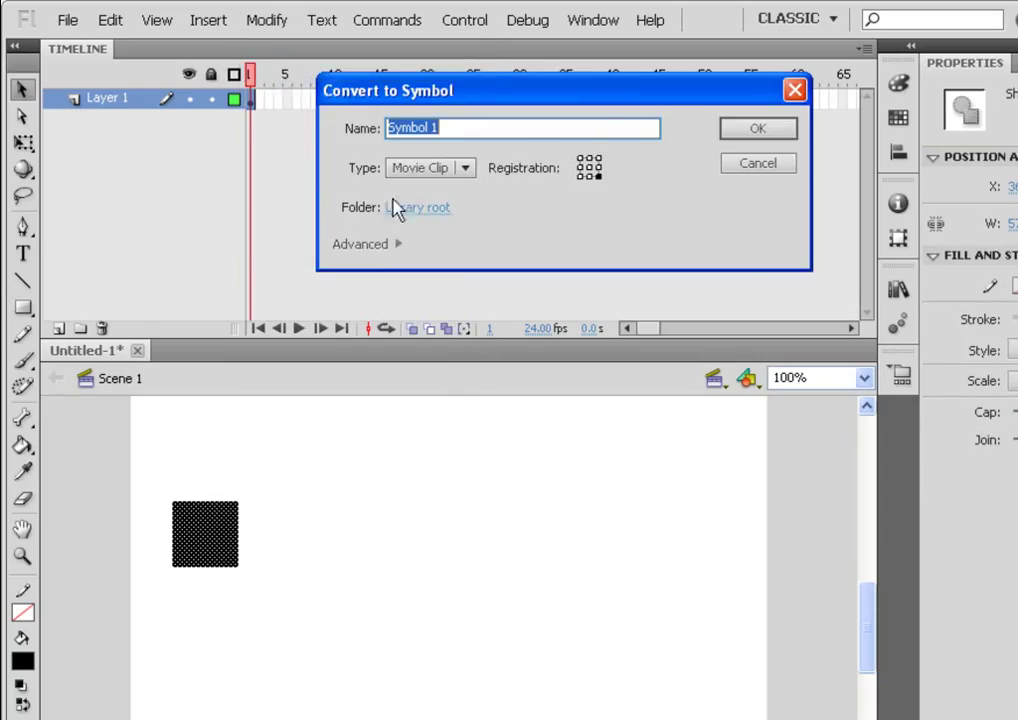
pyautogui.moveTo(513, 99); pyautogui.dragTo(607, 347)
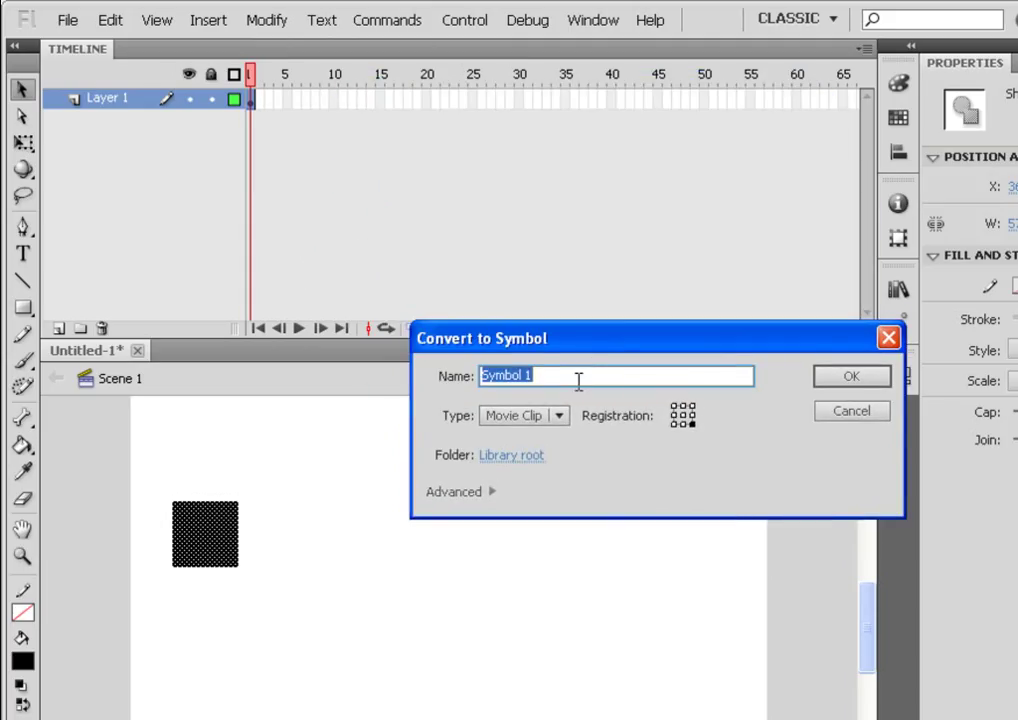
pyautogui.write('Graphic1')
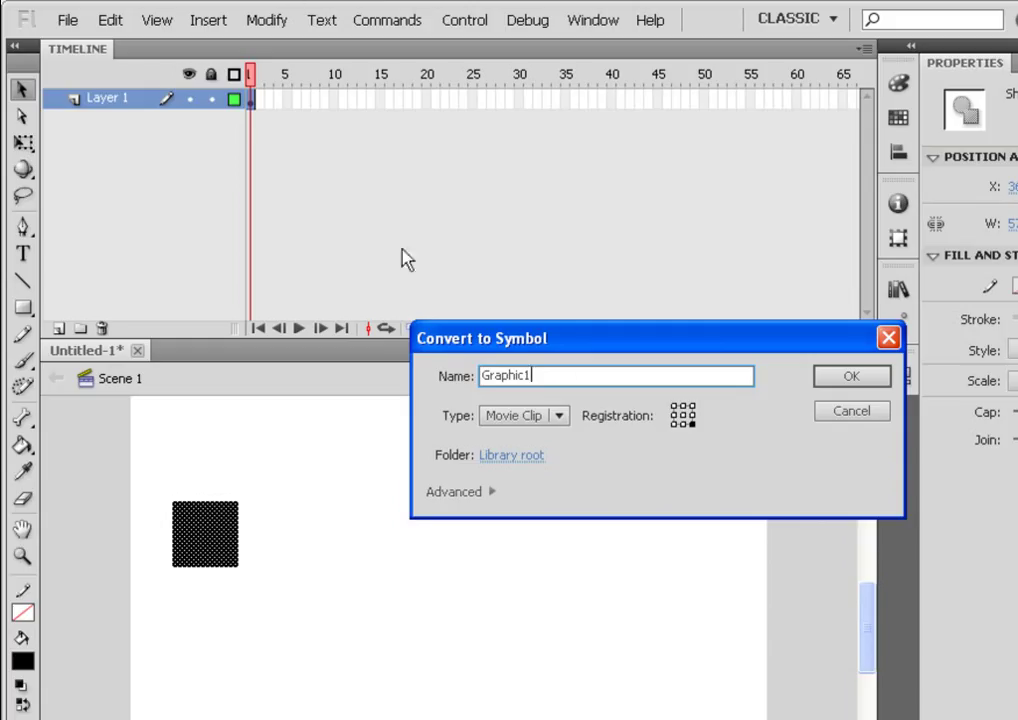
pyautogui.click(511, 416)
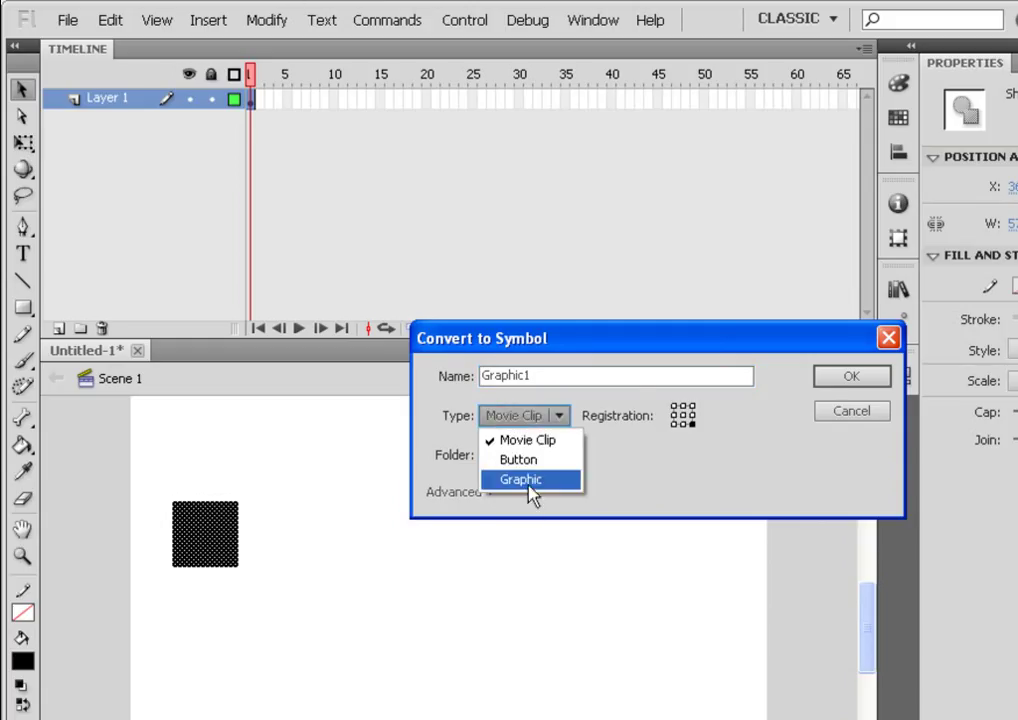
pyautogui.click(556, 480)
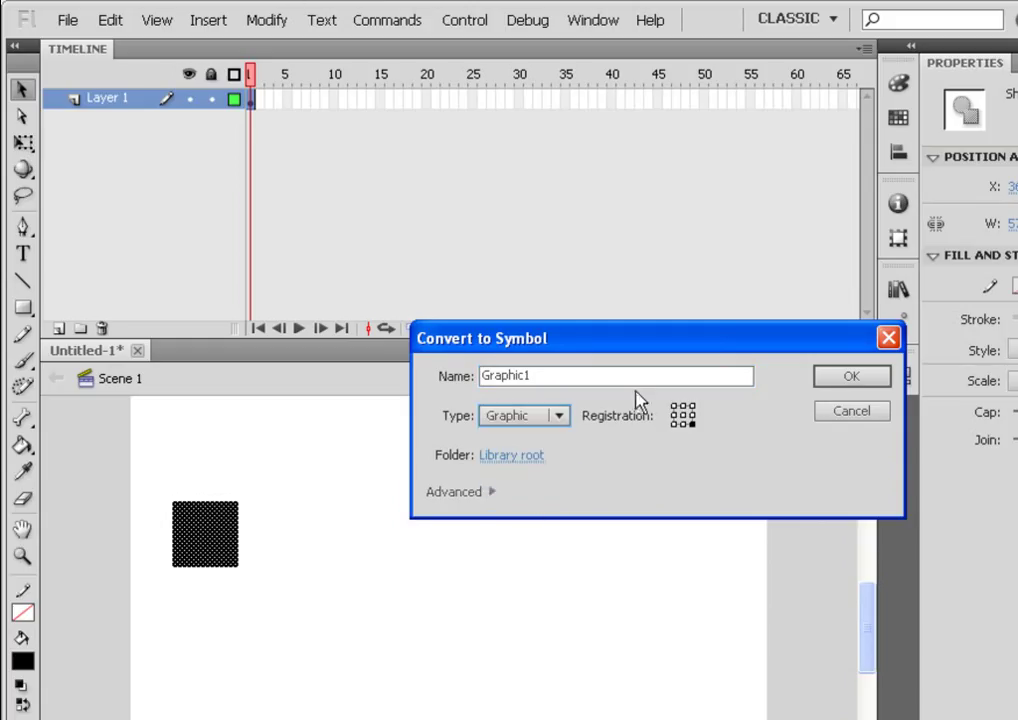
pyautogui.click(836, 394)
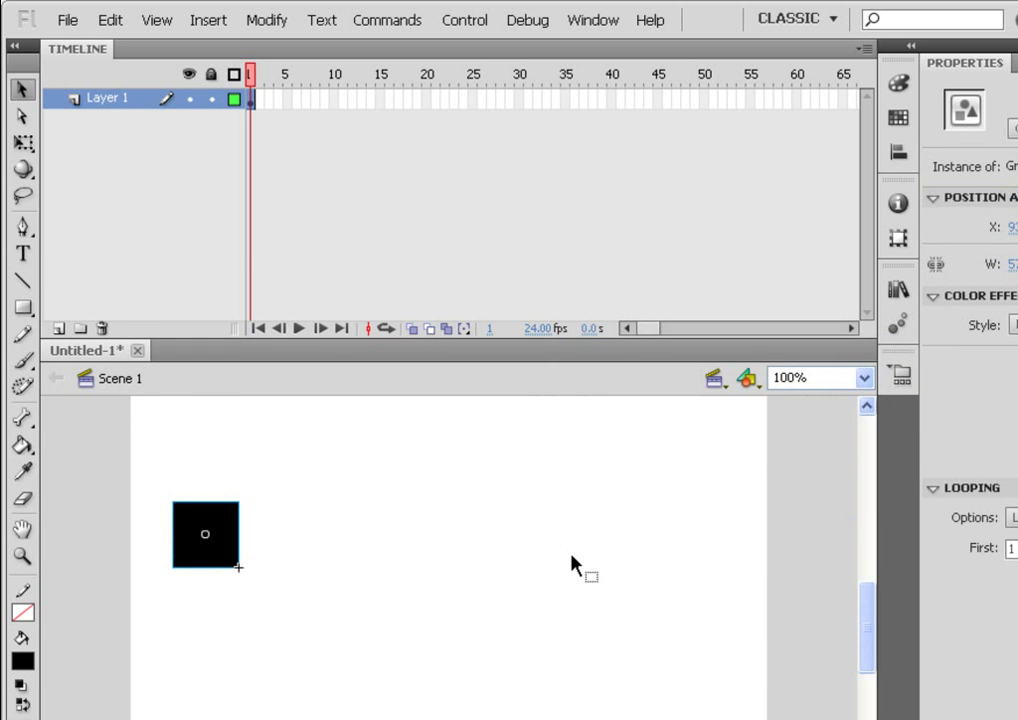
pyautogui.click(571, 563)
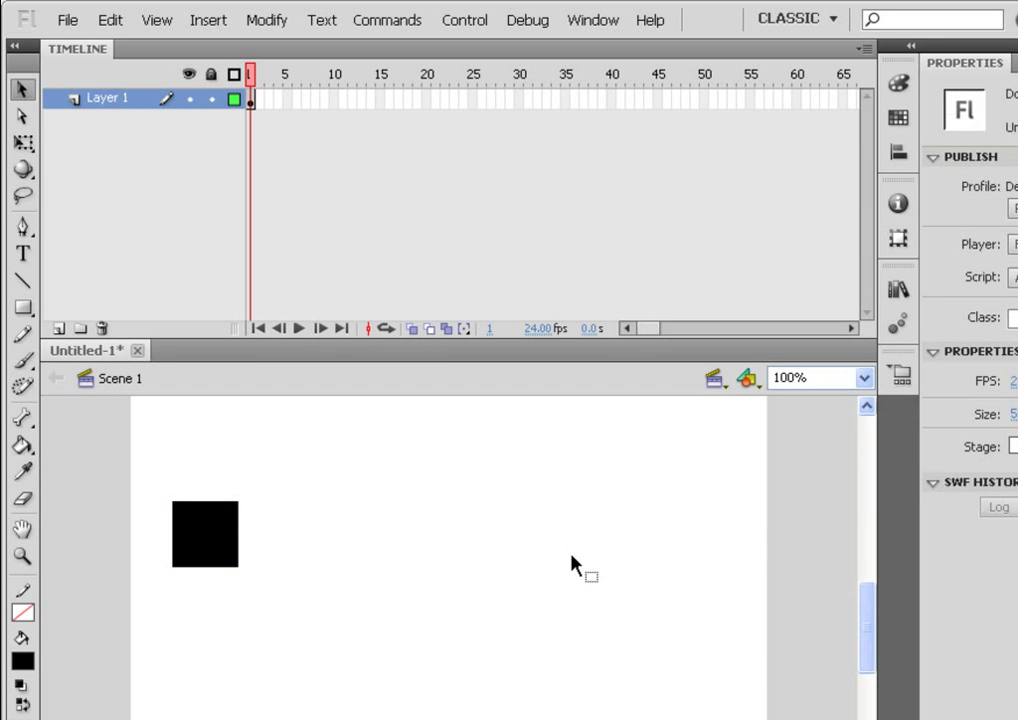
# - Extend Layer 1 of the main scene to frame 65 by inserting a frame
pyautogui.click(825, 98)
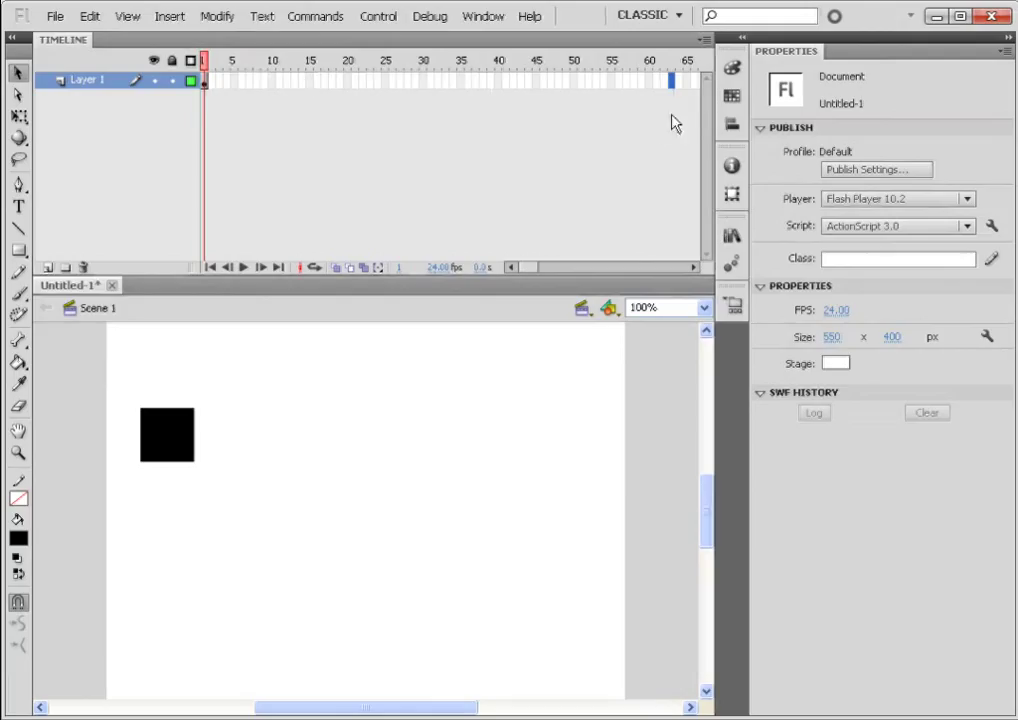
pyautogui.click(687, 82)
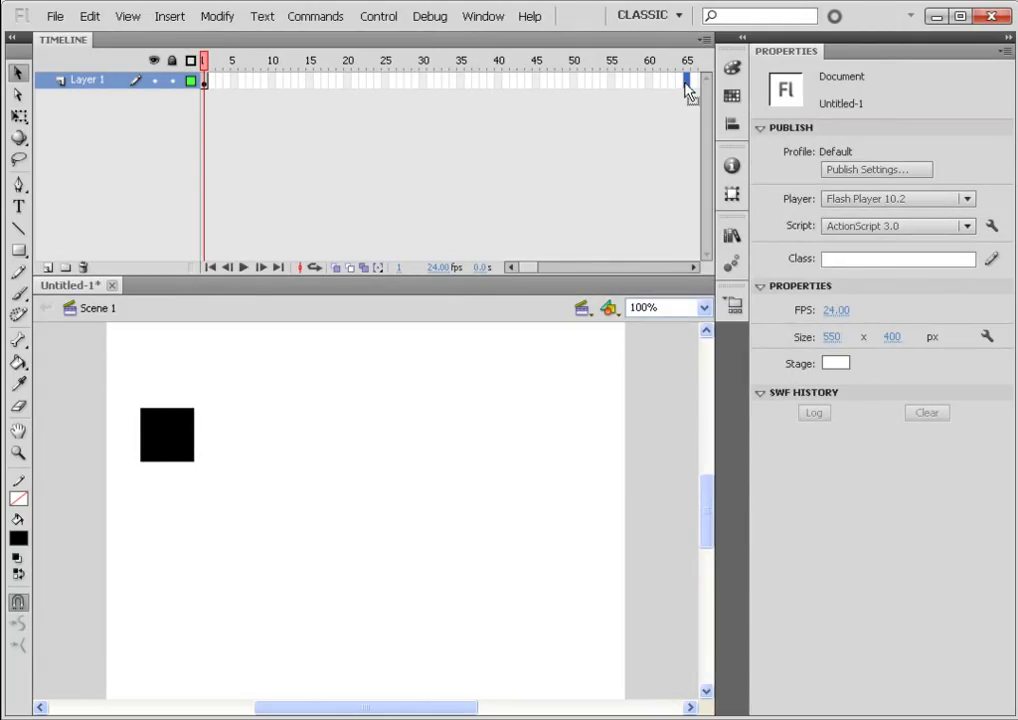
pyautogui.rightClick(688, 84)
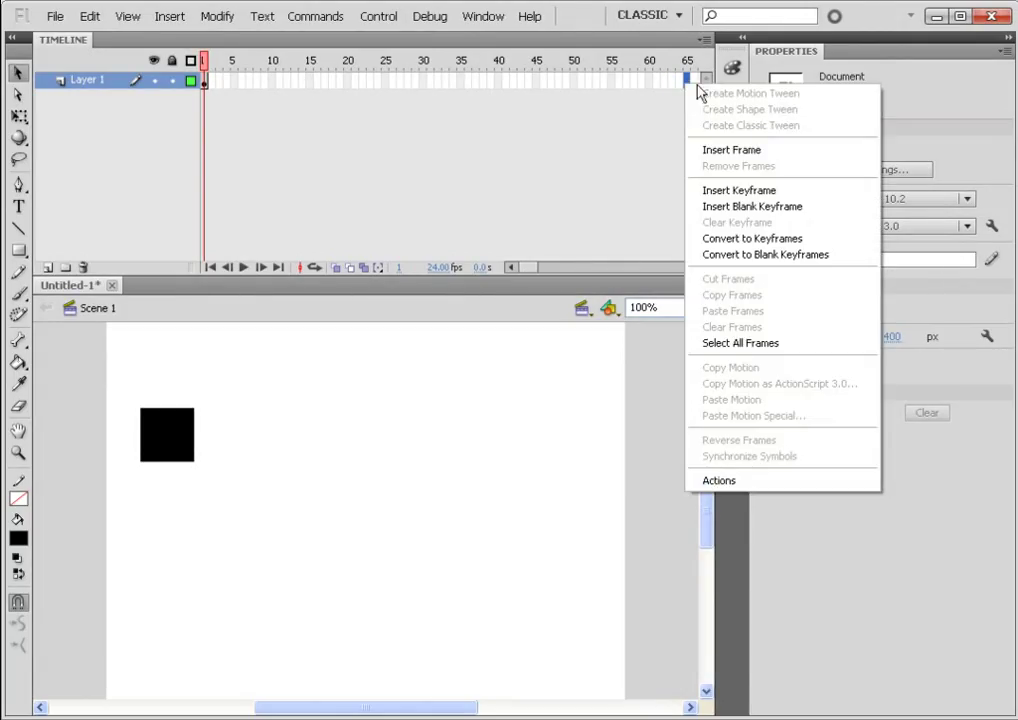
pyautogui.click(770, 150)
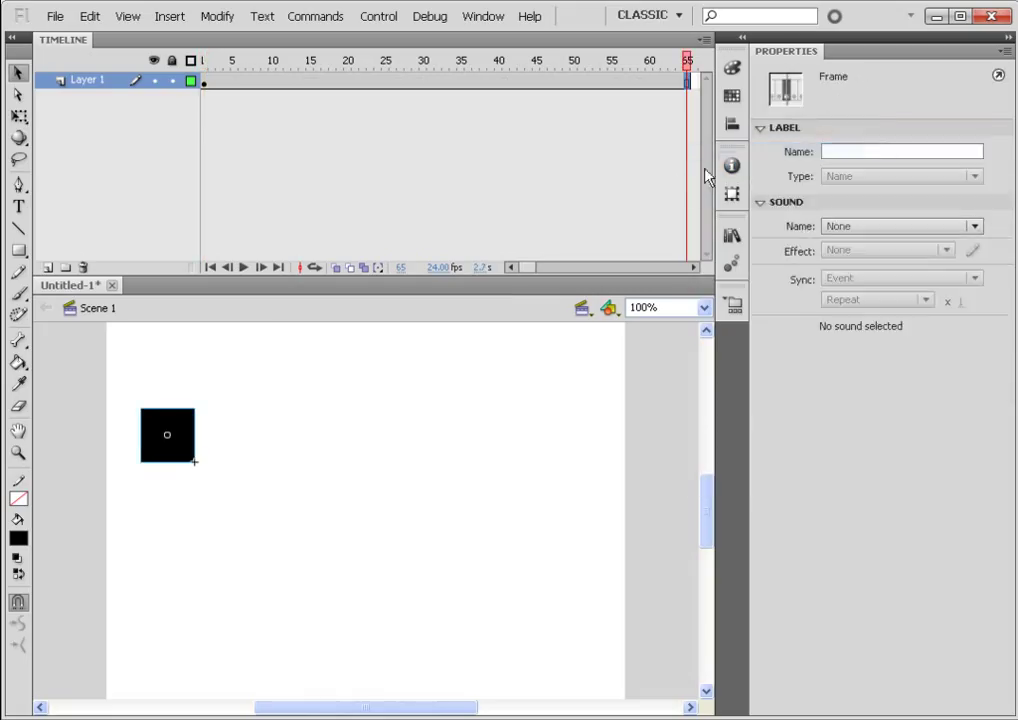
pyautogui.click(470, 225)
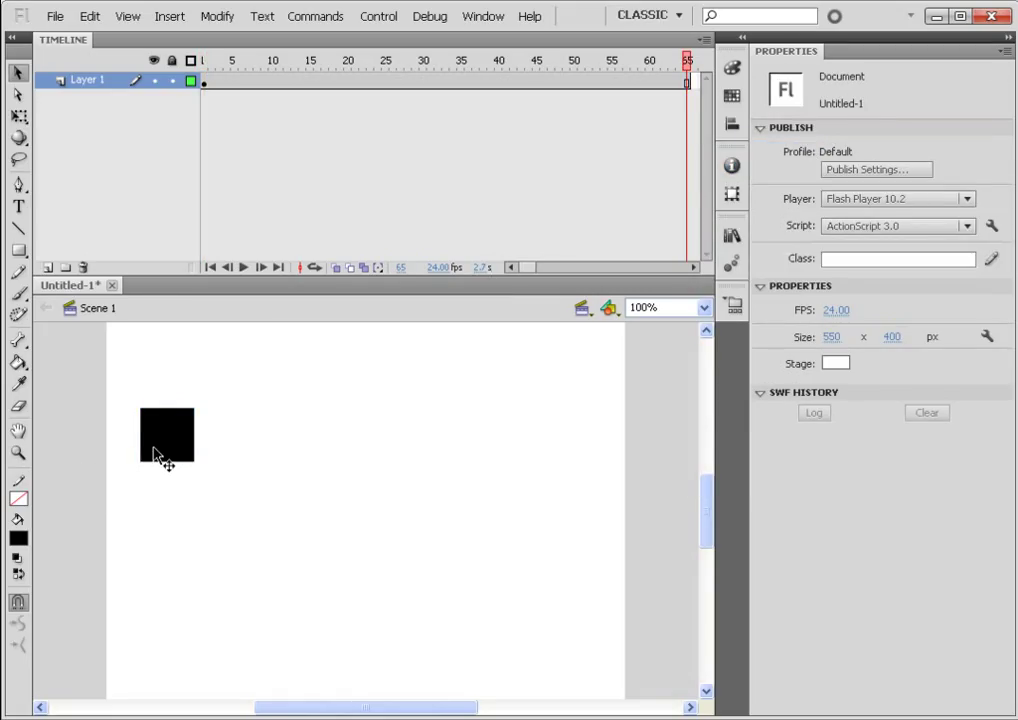
# - Move the square straight up to about Y 68 and open its symbol for editing
pyautogui.moveTo(153, 449); pyautogui.dragTo(153, 374)
pyautogui.rightClick(181, 342)
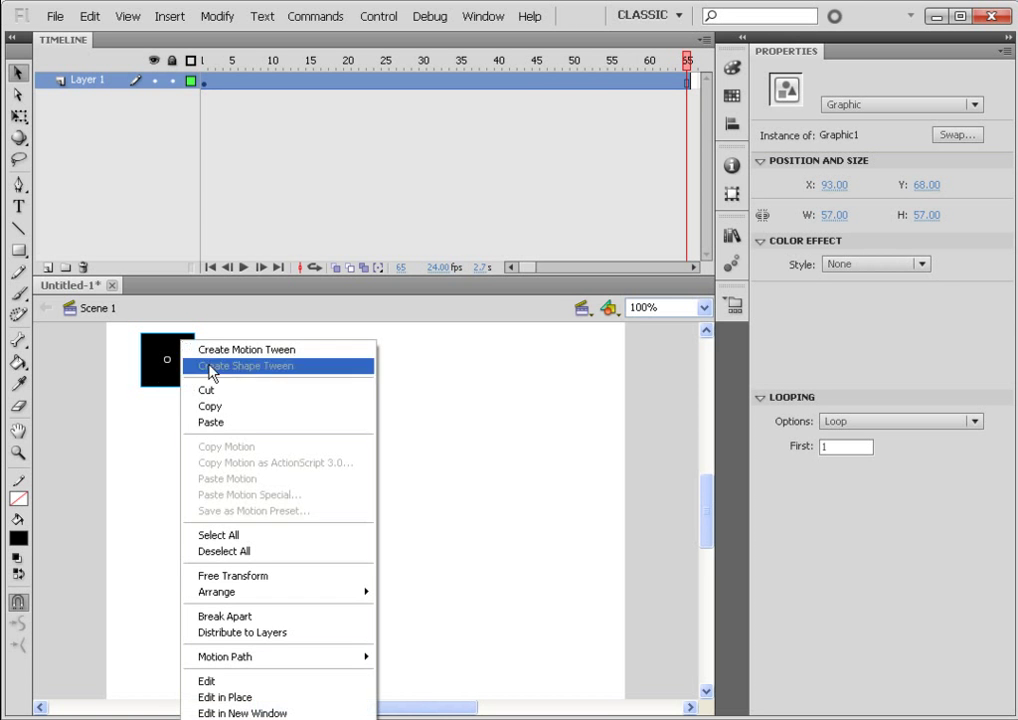
pyautogui.click(333, 690)
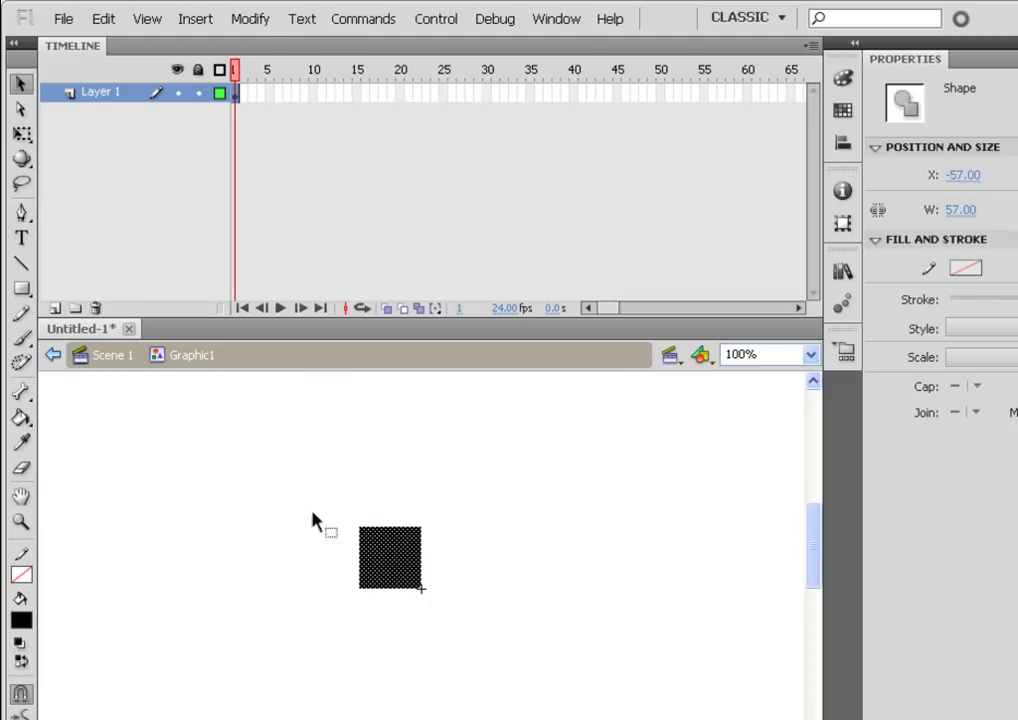
# - Convert the square inside Graphic1 to a Movie Clip symbol named Symbol 1
pyautogui.moveTo(308, 500); pyautogui.dragTo(481, 611)
pyautogui.moveTo(323, 508); pyautogui.dragTo(491, 620)
pyautogui.click(258, 18)
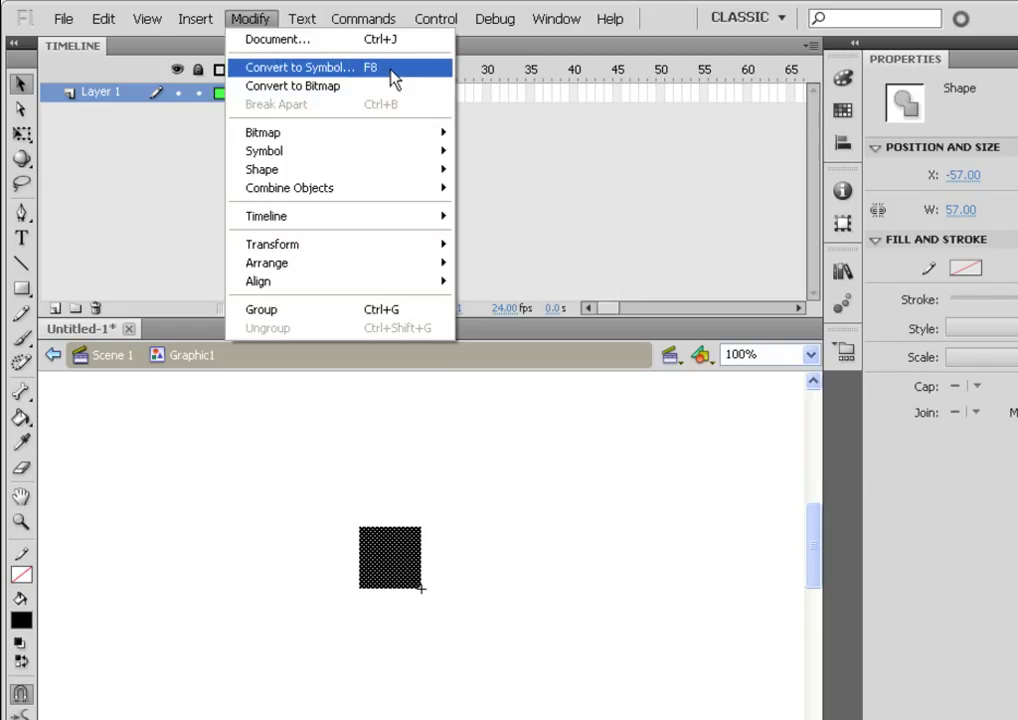
pyautogui.click(393, 70)
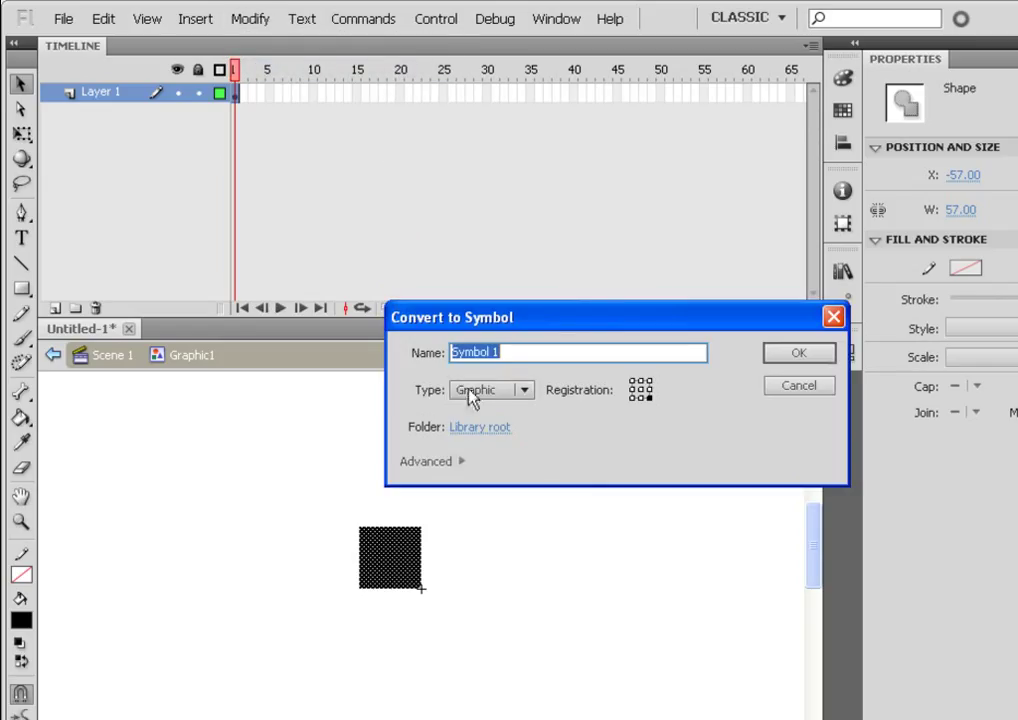
pyautogui.click(497, 392)
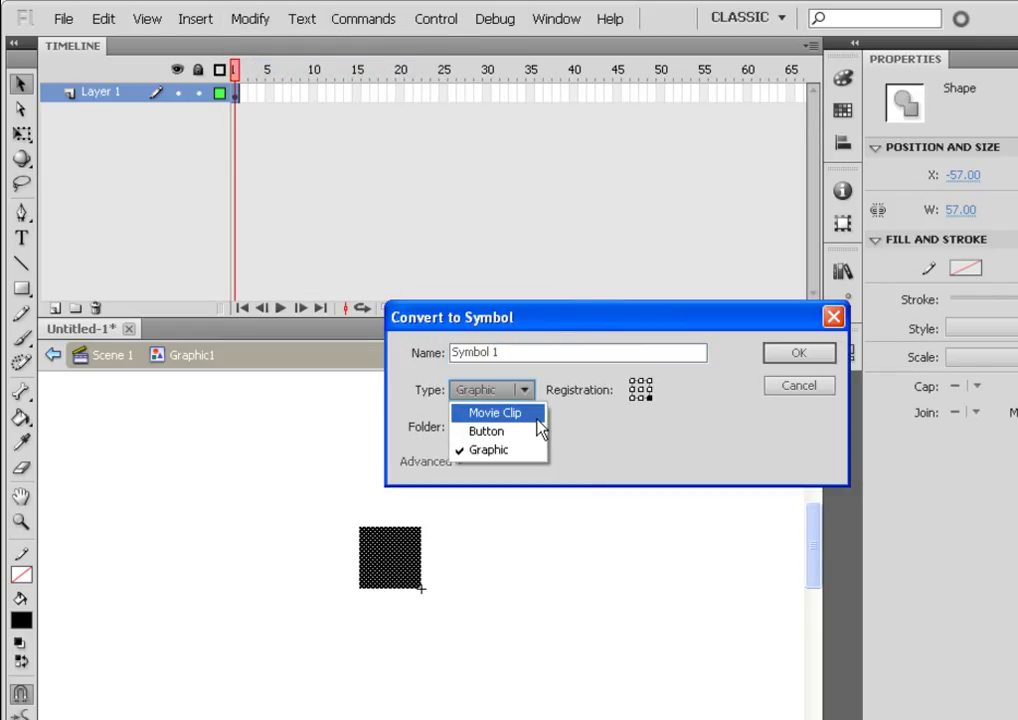
pyautogui.click(537, 416)
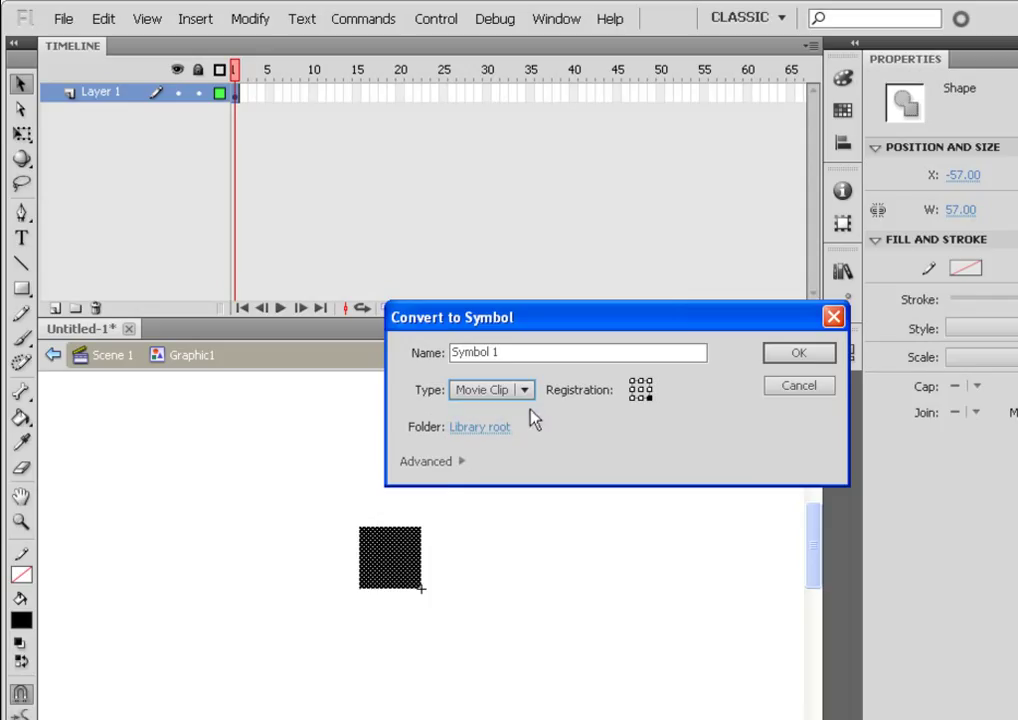
pyautogui.moveTo(529, 354); pyautogui.dragTo(471, 345)
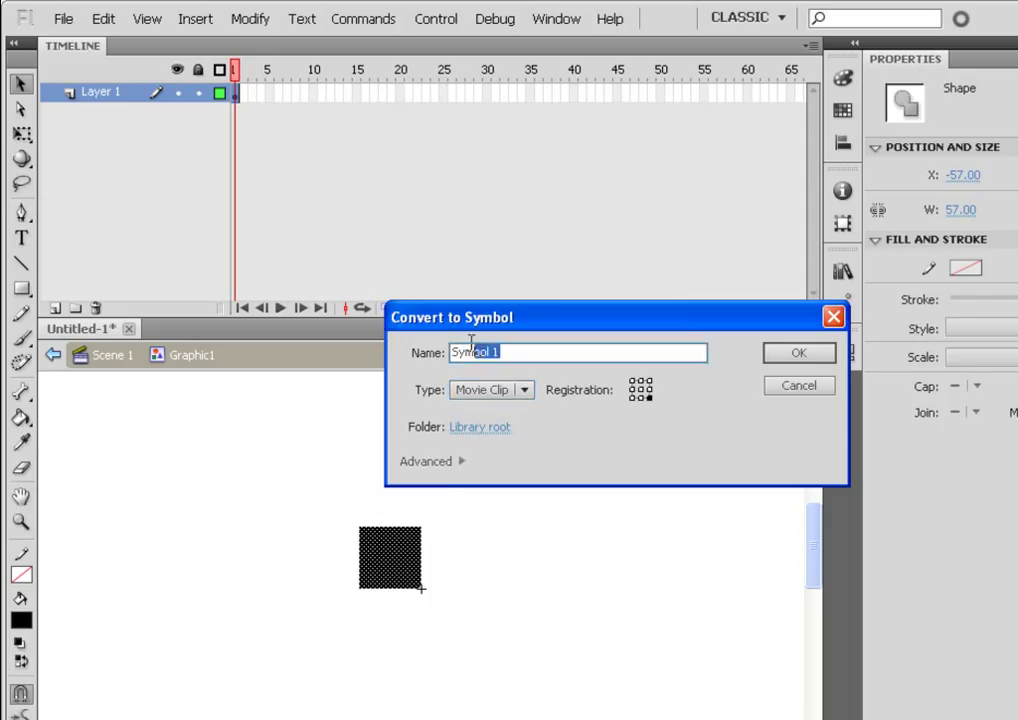
pyautogui.click(790, 360)
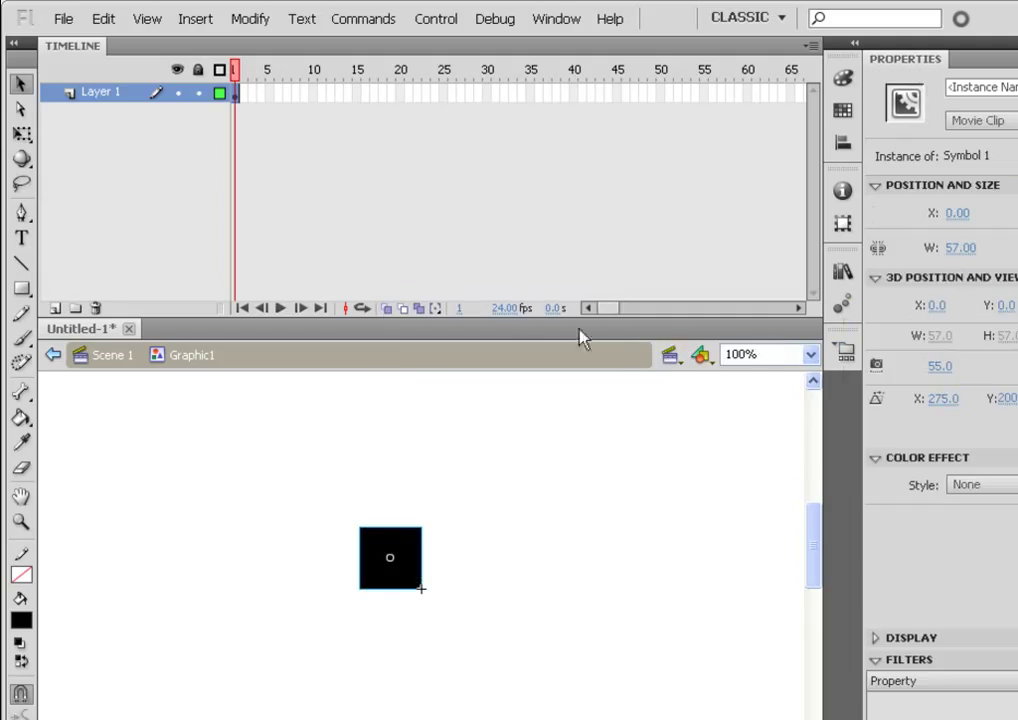
# - Extend the layer inside Graphic1 to frame 20 and create a motion tween on it
pyautogui.rightClick(400, 92)
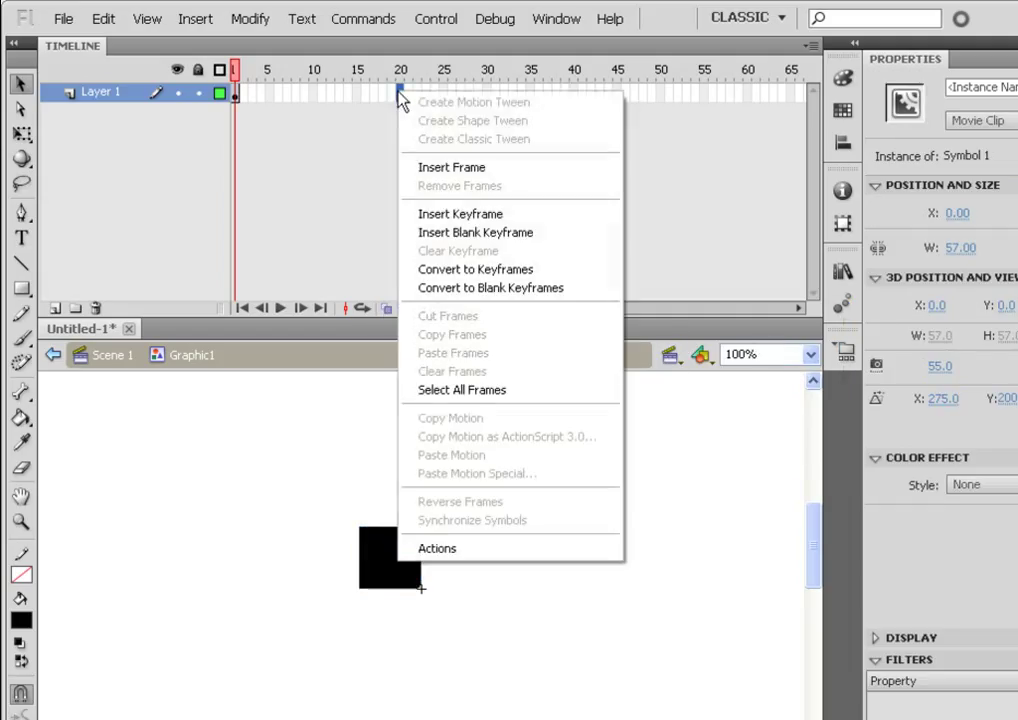
pyautogui.click(515, 168)
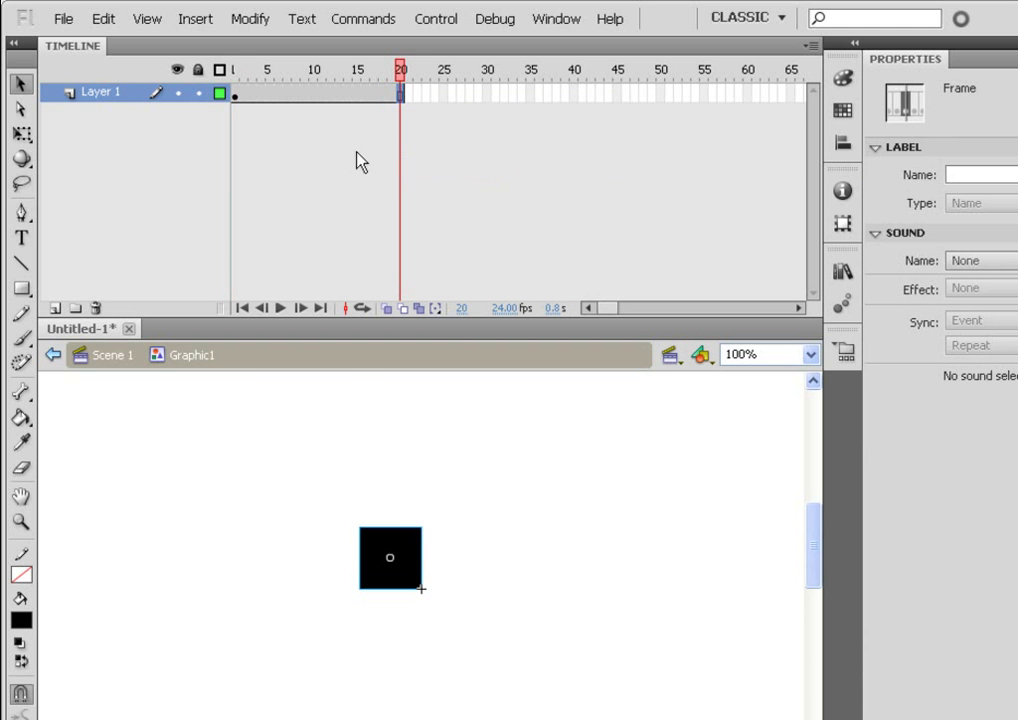
pyautogui.rightClick(236, 95)
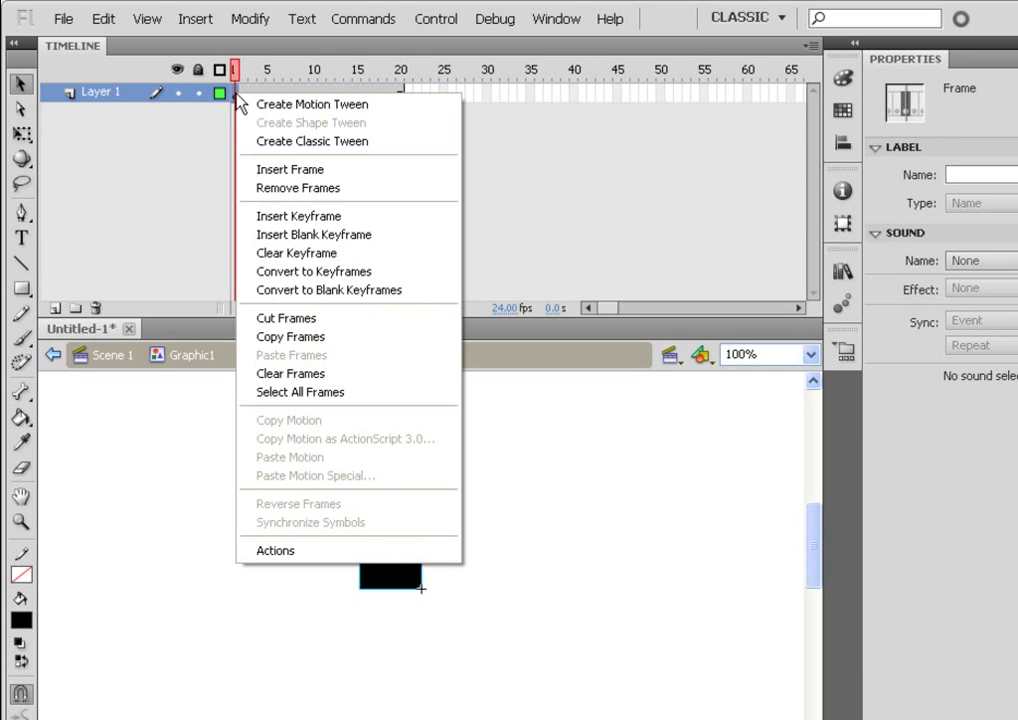
pyautogui.click(381, 110)
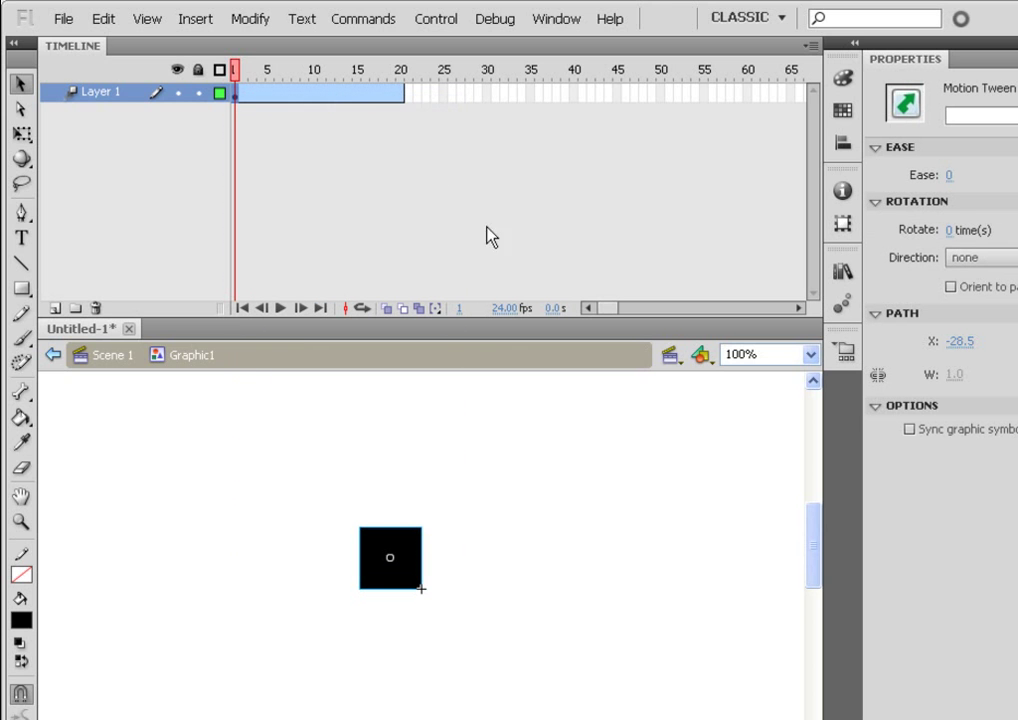
# - Move the square to the right to about X 249 at frame 20 and scrub back through the tween
pyautogui.click(407, 90)
pyautogui.moveTo(370, 568); pyautogui.dragTo(592, 540)
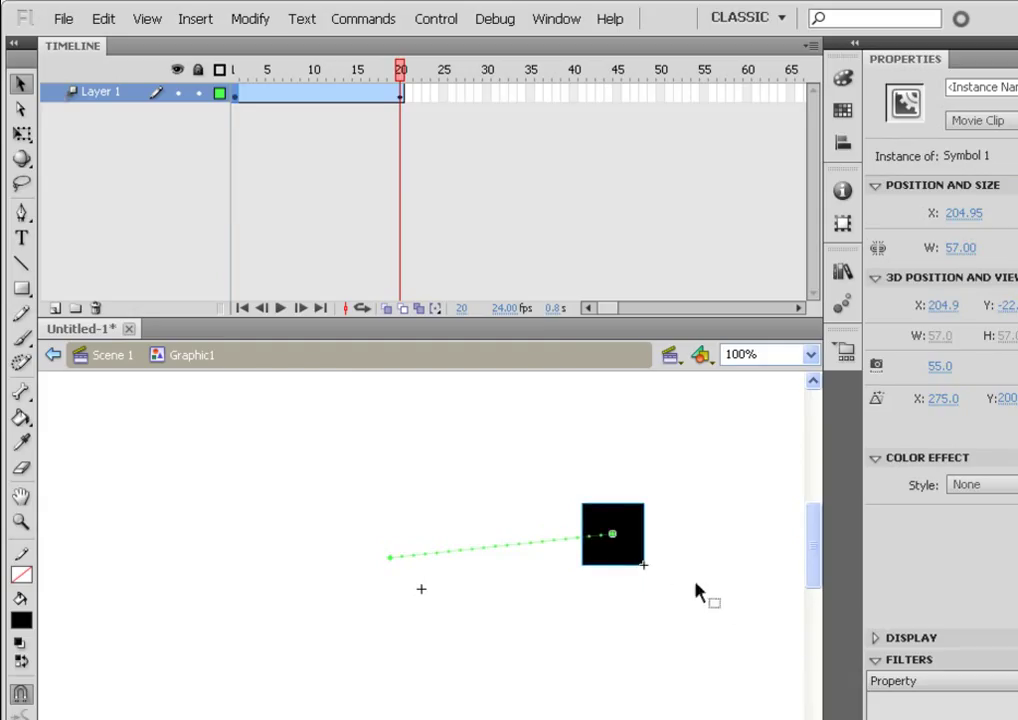
pyautogui.moveTo(628, 550); pyautogui.dragTo(677, 550)
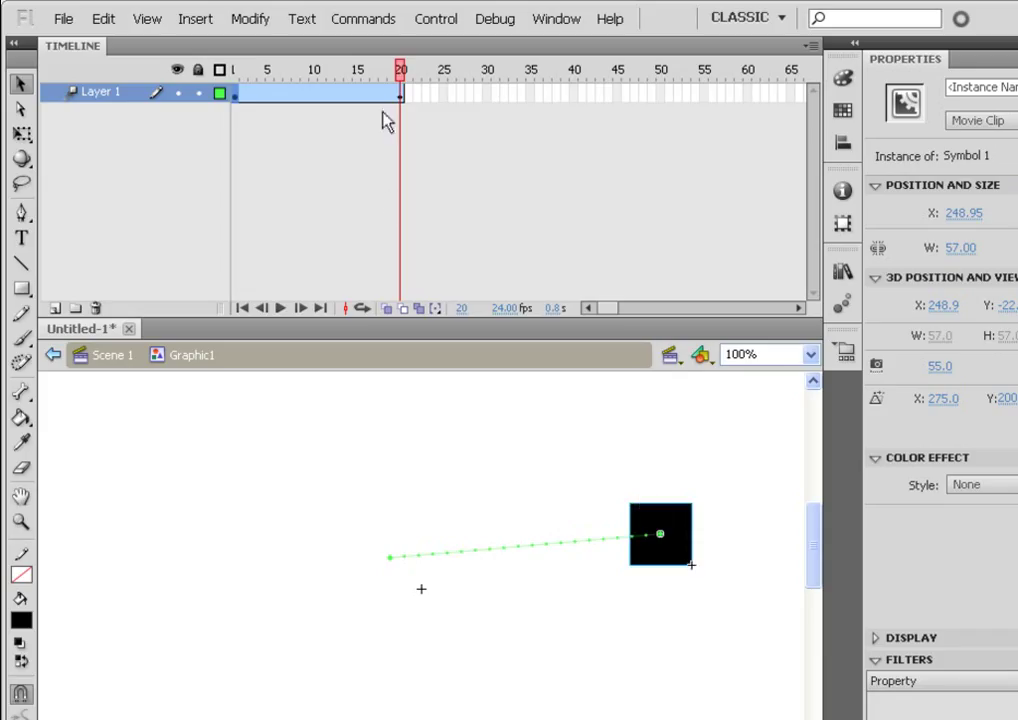
pyautogui.moveTo(390, 75); pyautogui.dragTo(249, 76)
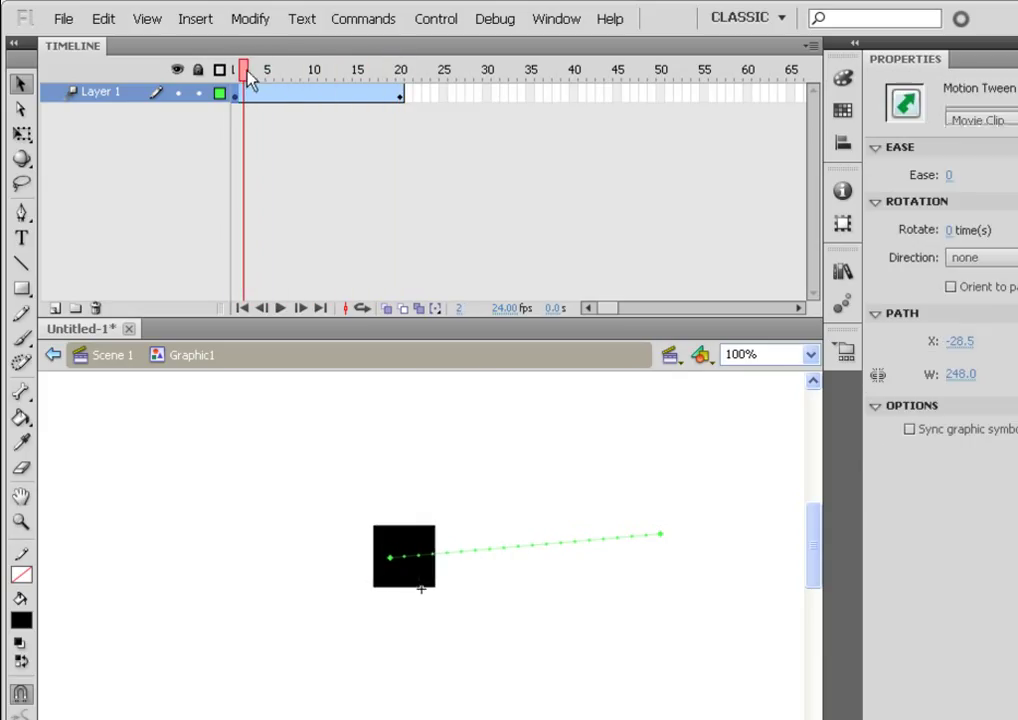
# - Return to Scene 1 and move the Graphic1 instance down and left to about X 79, with the playhead at frame 1
pyautogui.click(100, 362)
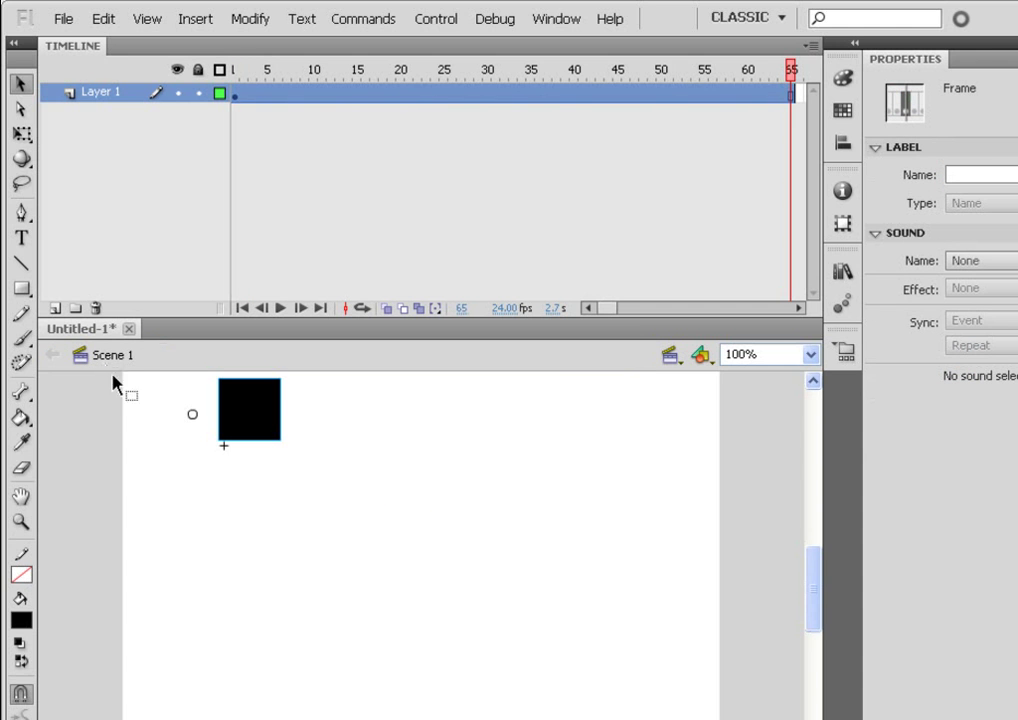
pyautogui.moveTo(236, 72)
pyautogui.mouseDown()
pyautogui.moveTo(280, 72)
pyautogui.moveTo(237, 60)
pyautogui.mouseUp()
pyautogui.moveTo(195, 409); pyautogui.dragTo(193, 424)
pyautogui.moveTo(238, 93); pyautogui.dragTo(229, 143)
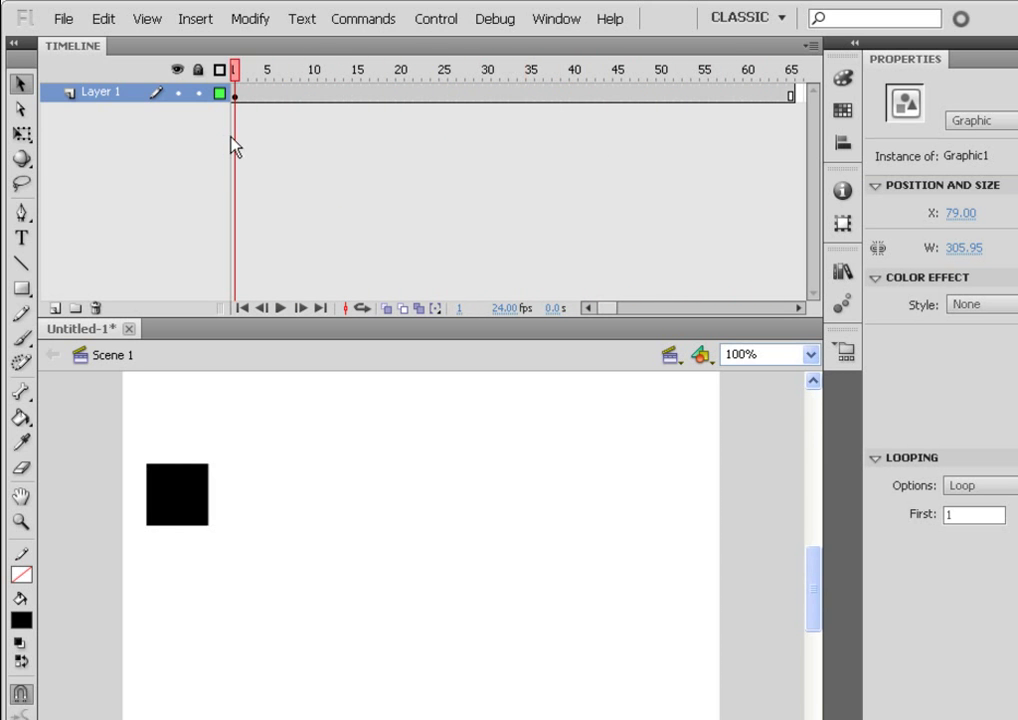
pyautogui.click(213, 387)
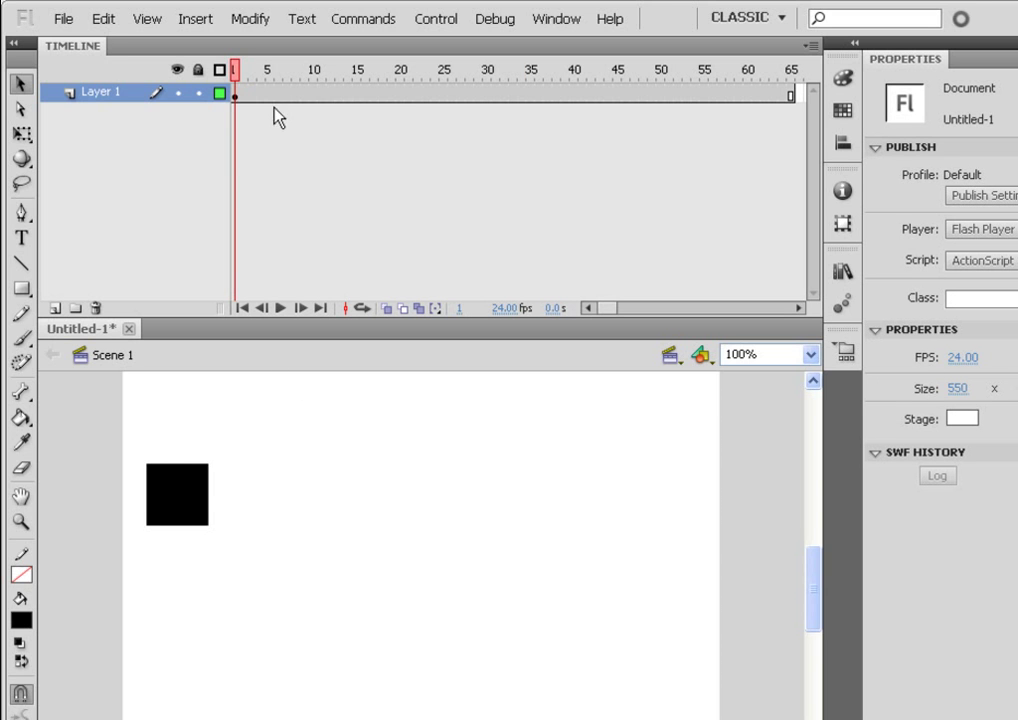
# - Add a new layer above Layer 1 and place the playhead on frame 2
pyautogui.moveTo(243, 66); pyautogui.dragTo(237, 128)
pyautogui.click(54, 309)
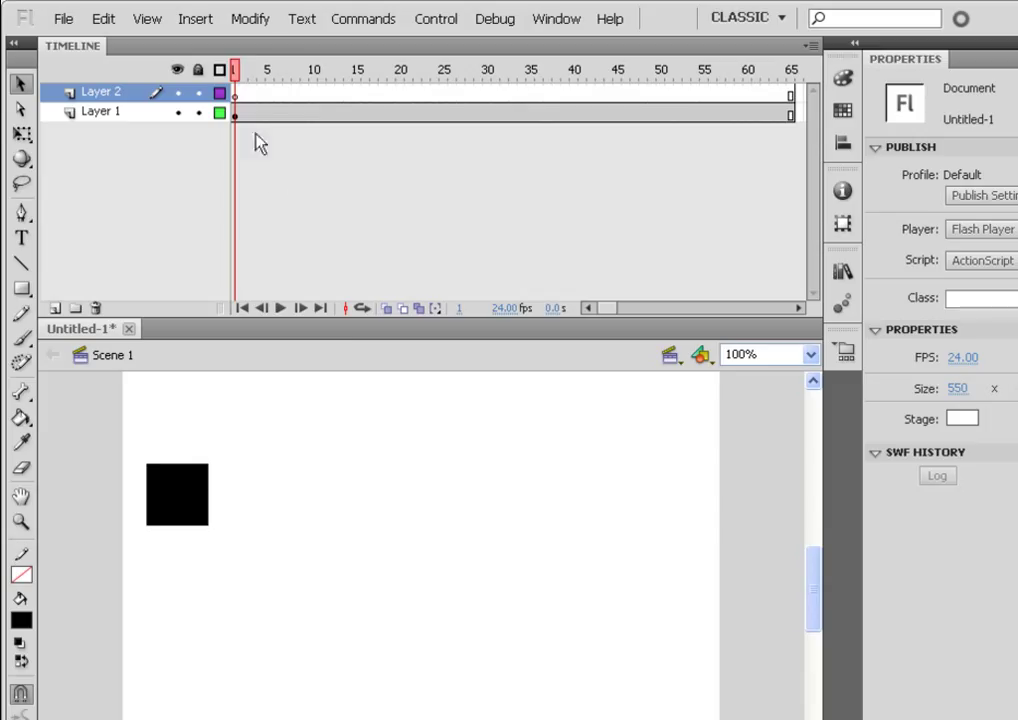
pyautogui.moveTo(246, 76)
pyautogui.mouseDown()
pyautogui.moveTo(273, 80)
pyautogui.moveTo(246, 76)
pyautogui.mouseUp()
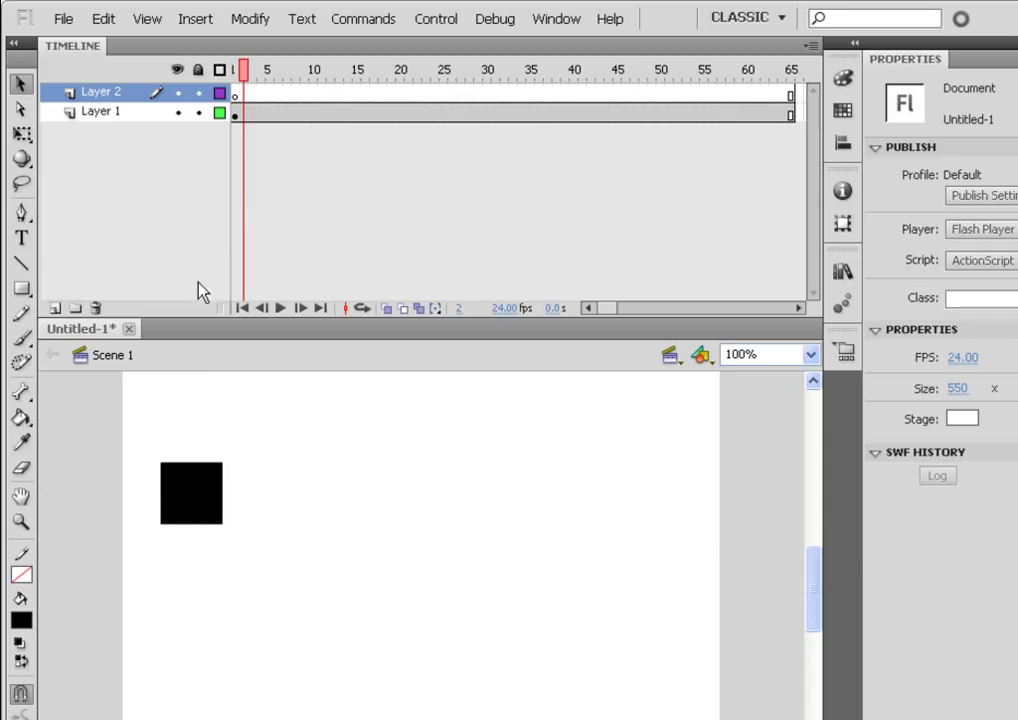
# - Draw a black pentagon about 58 px wide below the square on Layer 1 with the PolyStar tool
pyautogui.click(207, 512)
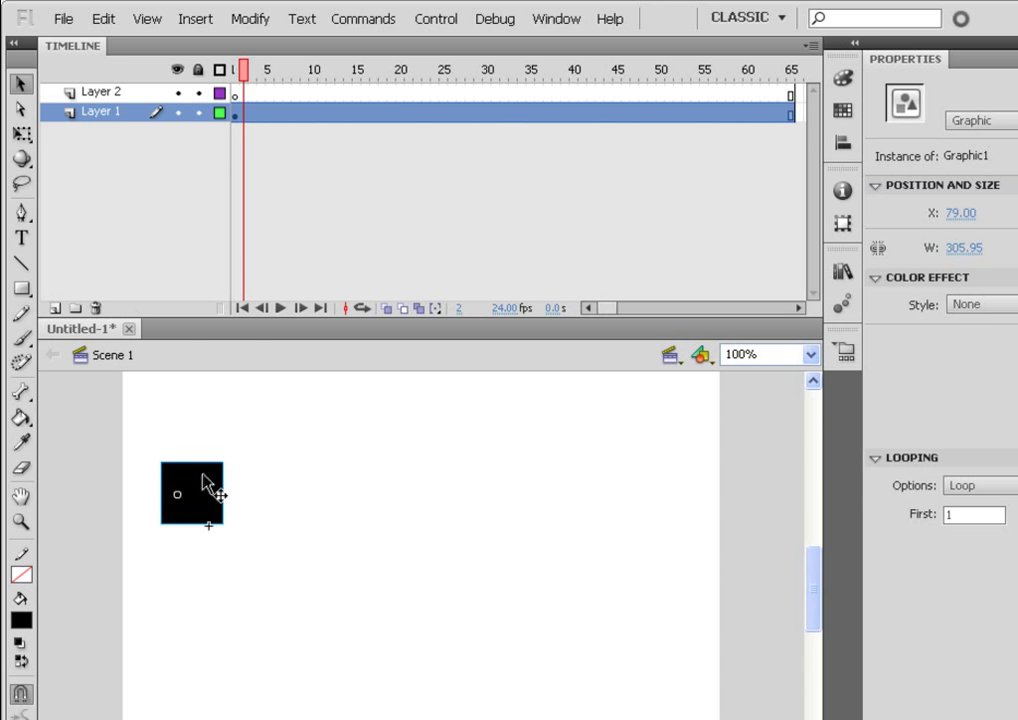
pyautogui.click(21, 289)
pyautogui.click(110, 384)
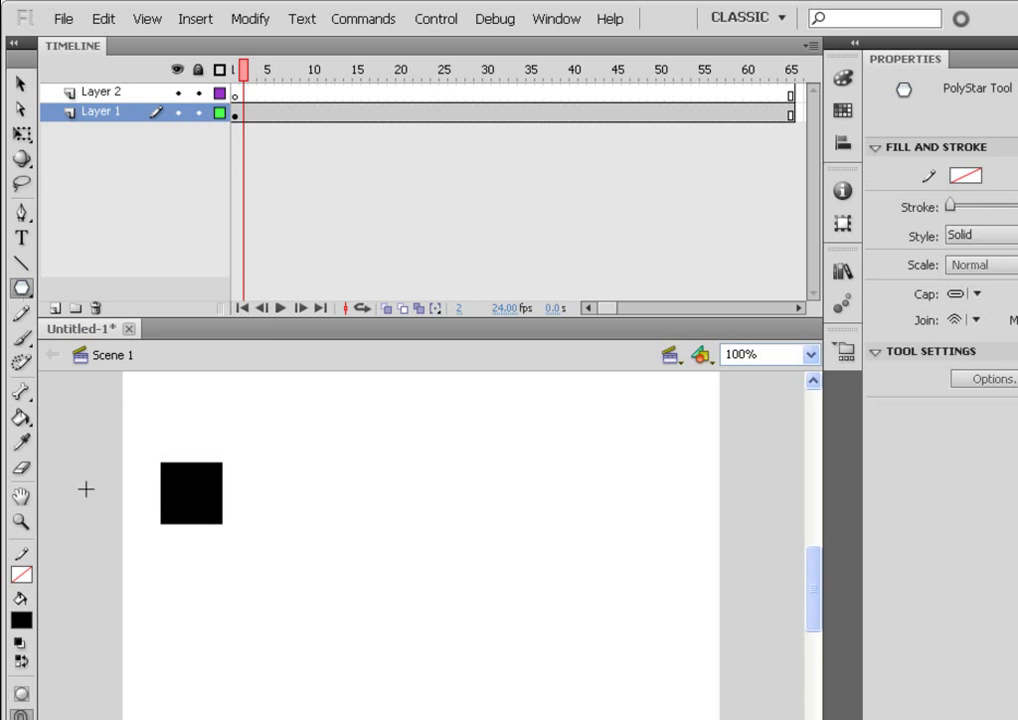
pyautogui.moveTo(160, 589); pyautogui.dragTo(176, 616)
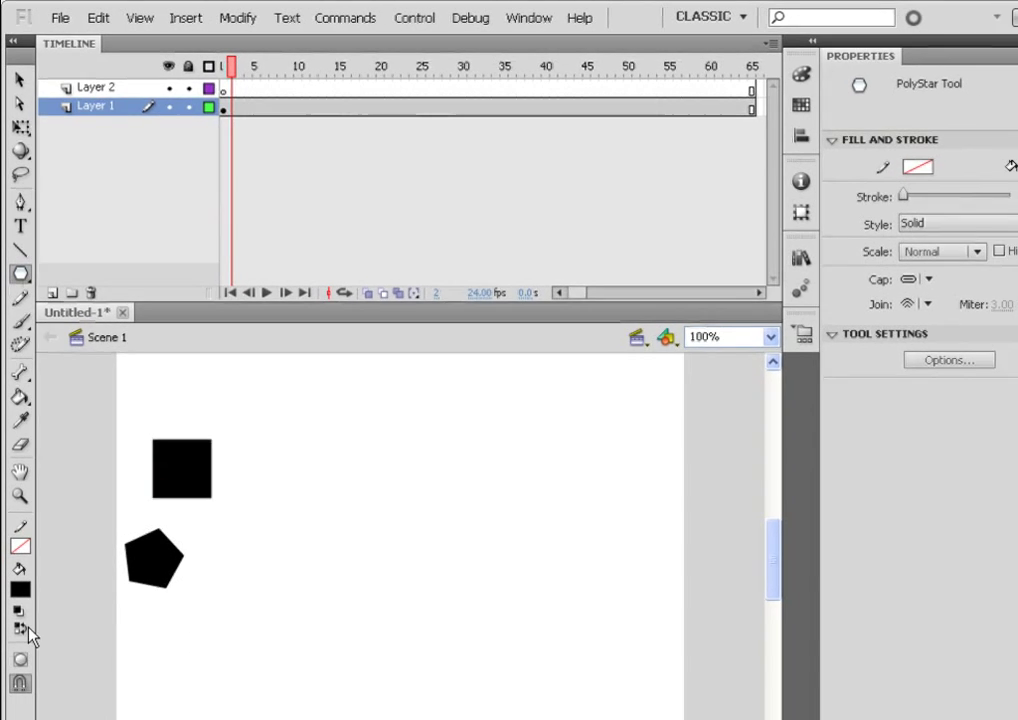
# - Change the pentagon's fill to teal green and move it directly under the square, to about X 36
pyautogui.press('v')
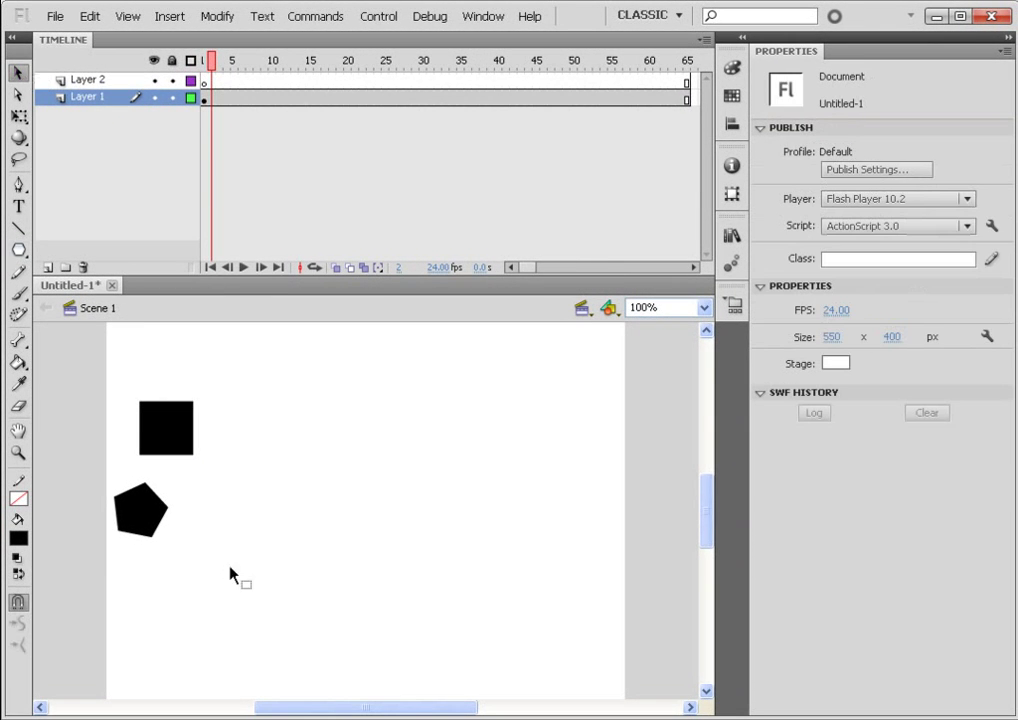
pyautogui.click(158, 528)
pyautogui.click(18, 538)
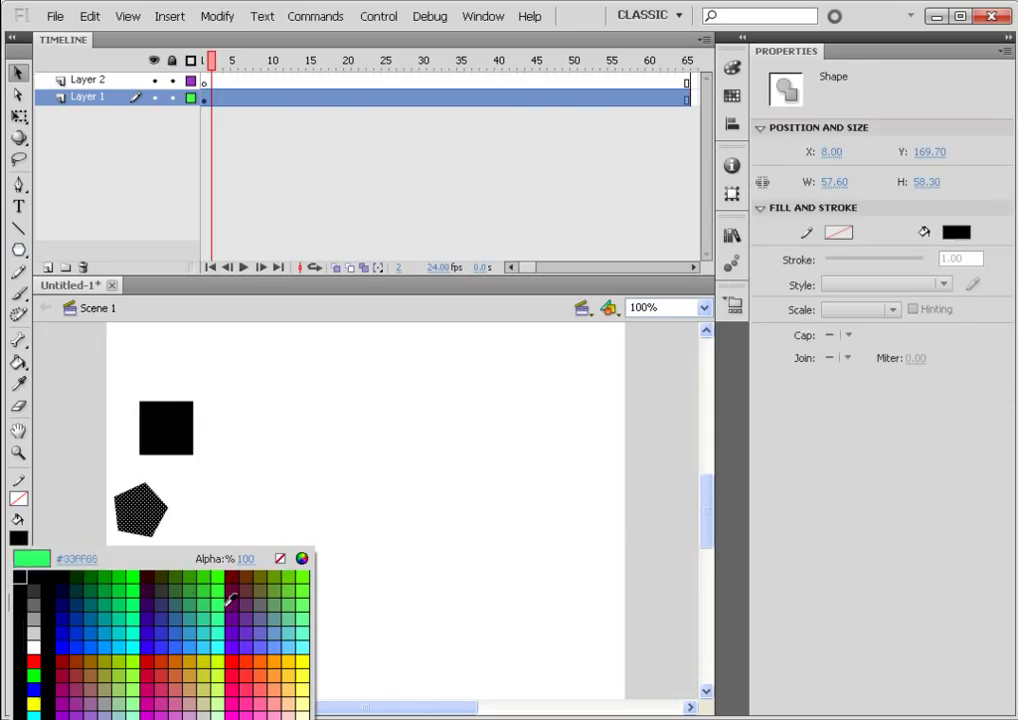
pyautogui.click(210, 617)
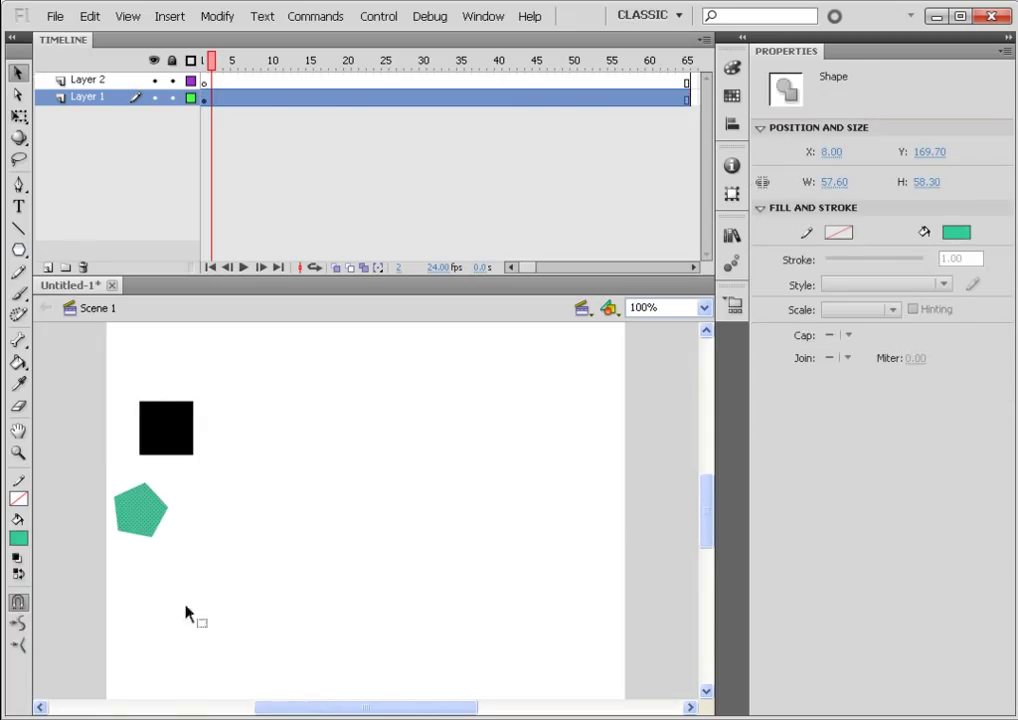
pyautogui.moveTo(158, 535); pyautogui.dragTo(183, 537)
pyautogui.click(141, 487)
pyautogui.moveTo(137, 474); pyautogui.dragTo(227, 549)
# - Convert the green pentagon to a Movie Clip symbol named Movie1
pyautogui.click(233, 22)
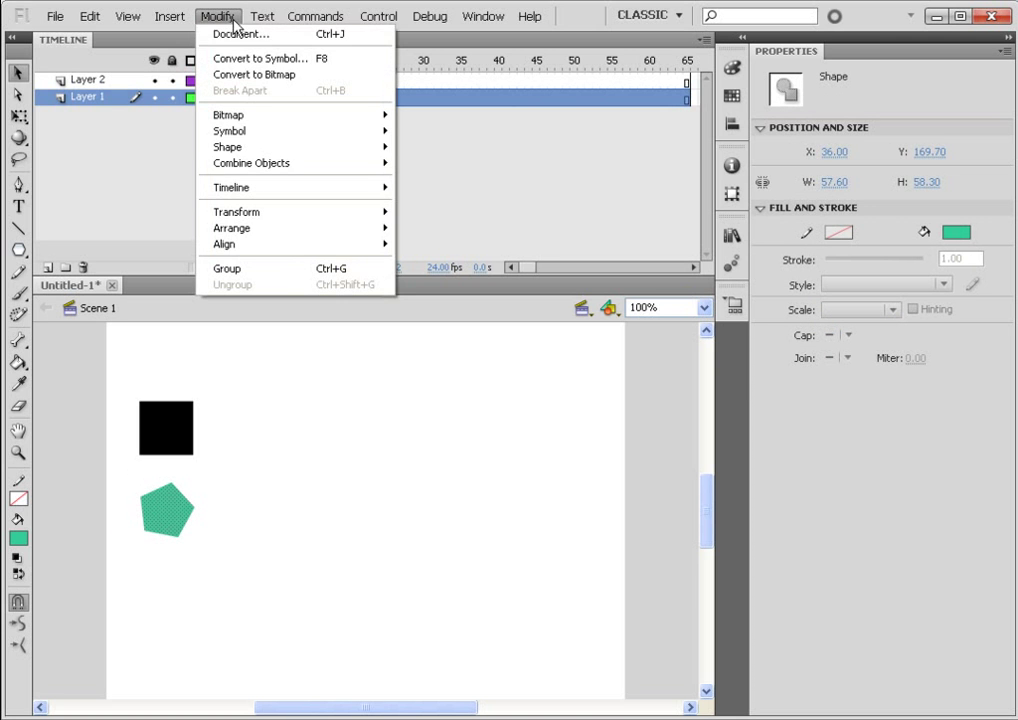
pyautogui.click(322, 60)
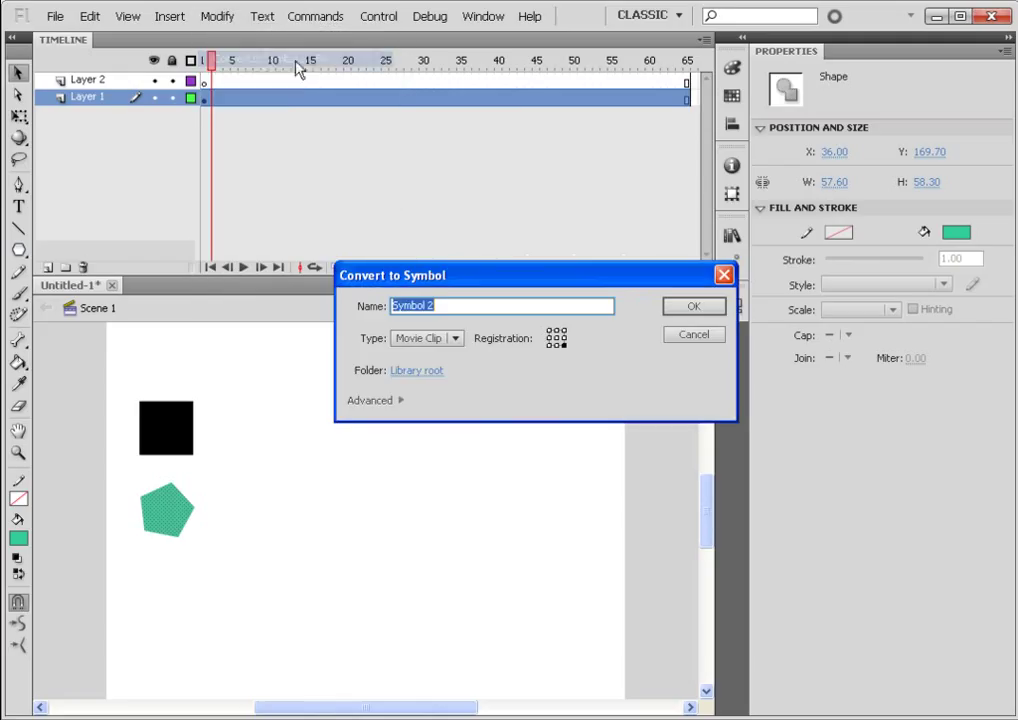
pyautogui.click(430, 306)
pyautogui.doubleClick(430, 306)
pyautogui.write('Movie1')
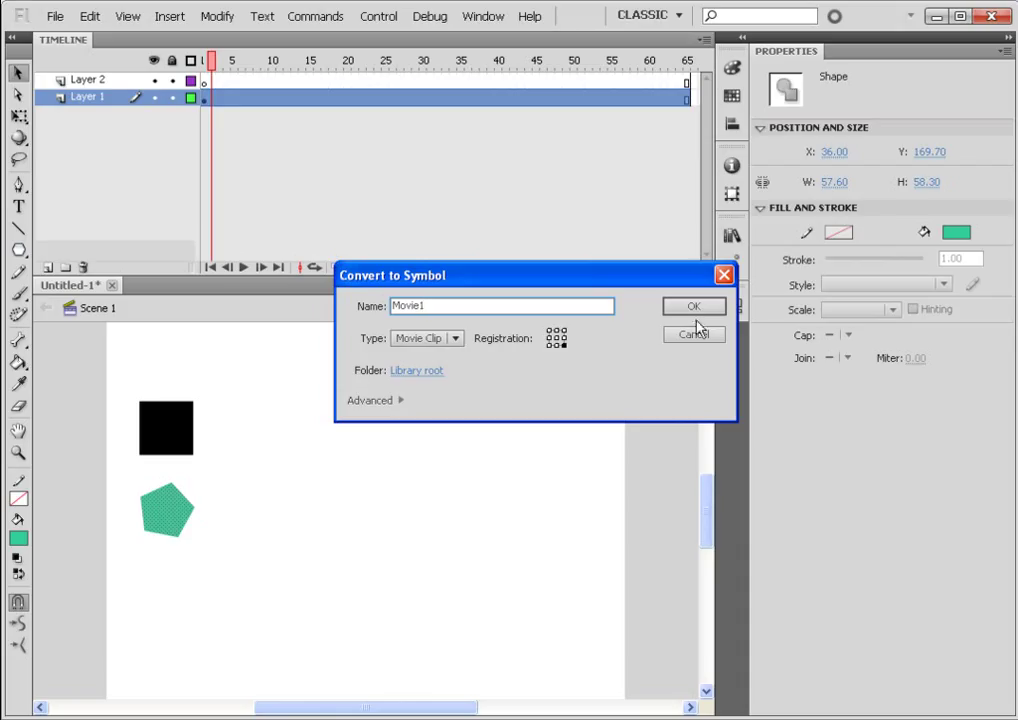
pyautogui.click(693, 306)
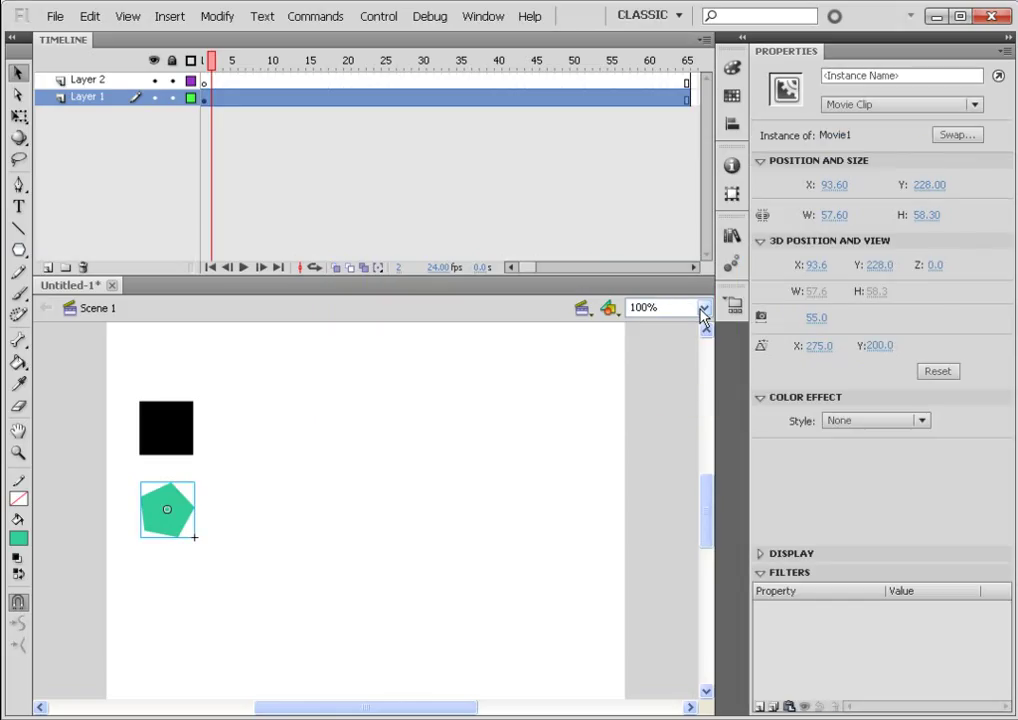
# - Cut the Movie1 pentagon from Layer 1, paste it on Layer 2, and place it below the square at about X 80, Y 234
pyautogui.click(298, 554)
pyautogui.click(178, 510)
pyautogui.rightClick(185, 510)
pyautogui.click(227, 480)
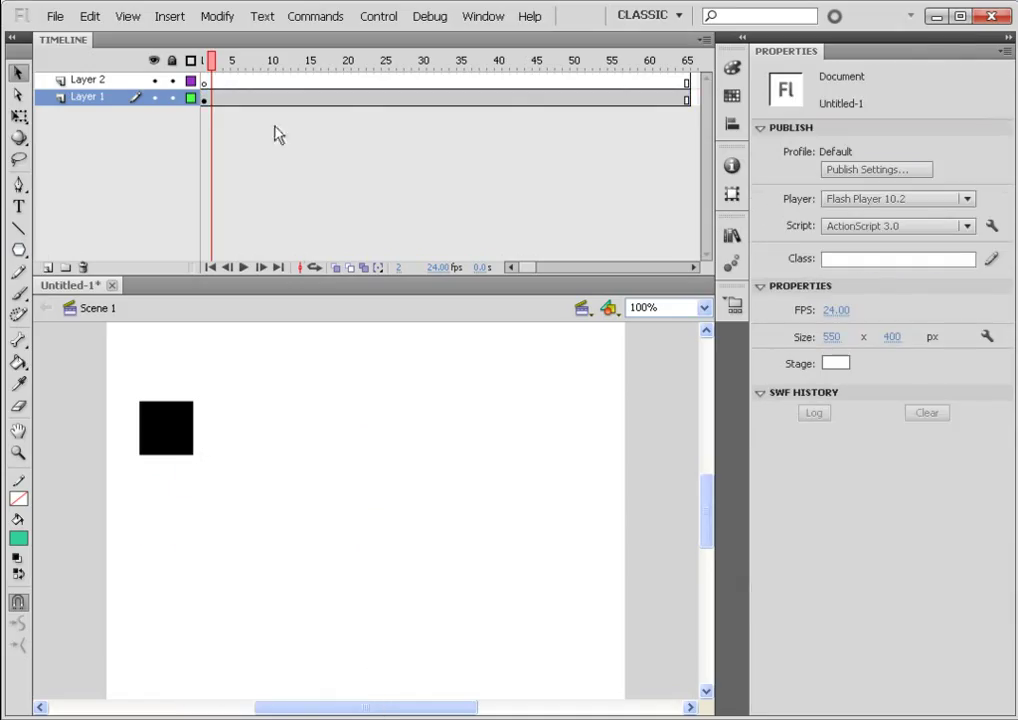
pyautogui.click(210, 84)
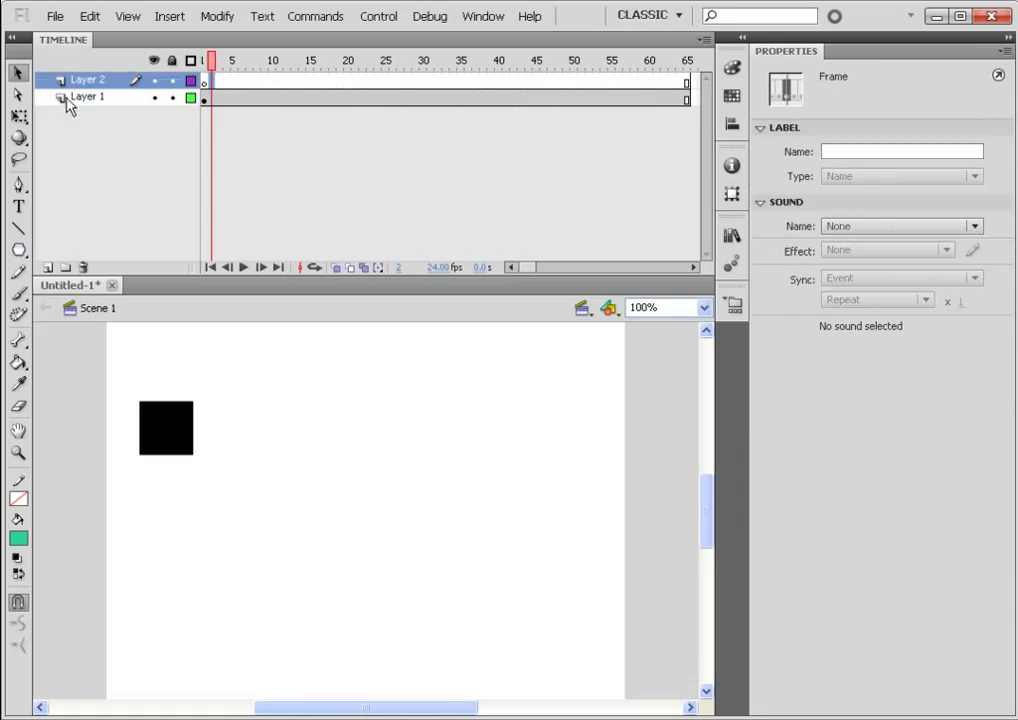
pyautogui.rightClick(140, 511)
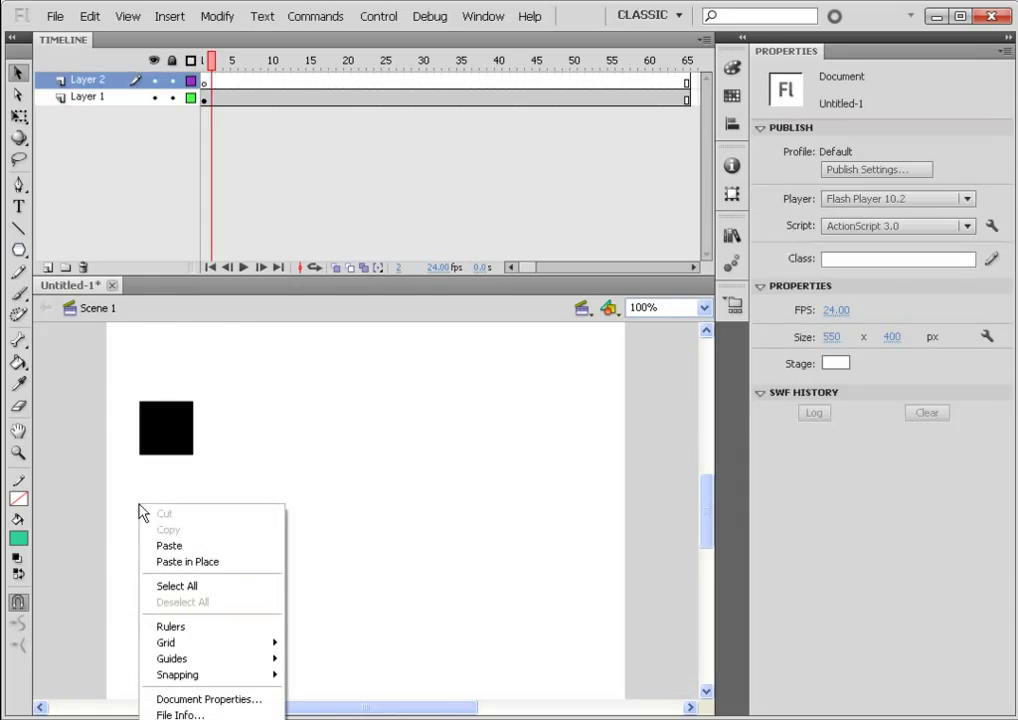
pyautogui.click(200, 562)
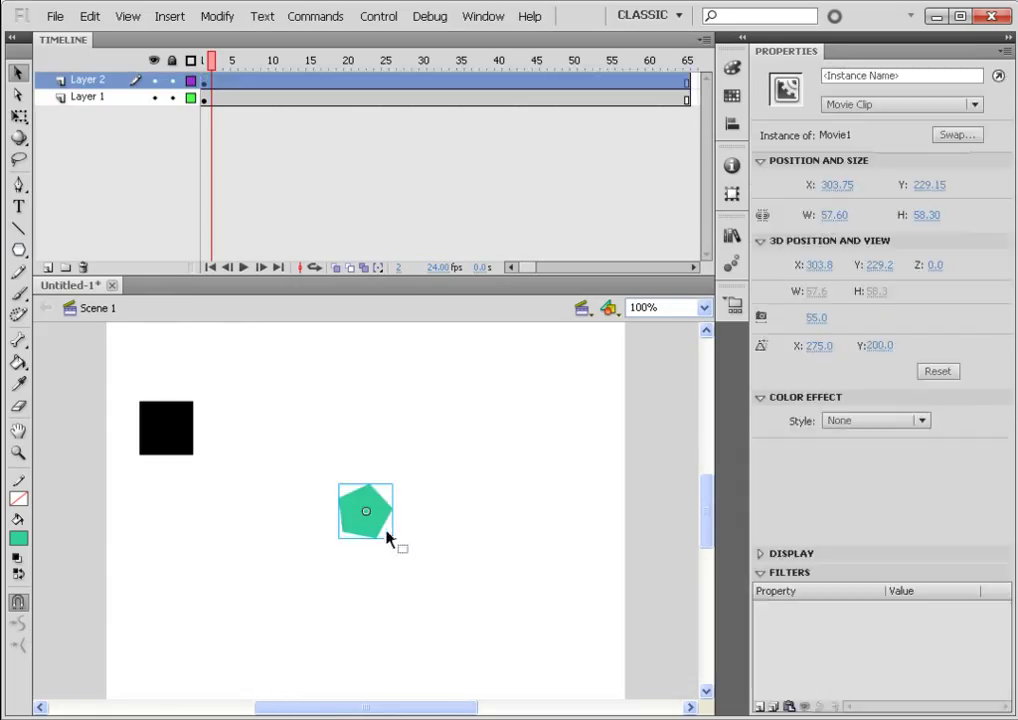
pyautogui.moveTo(378, 519); pyautogui.dragTo(160, 517)
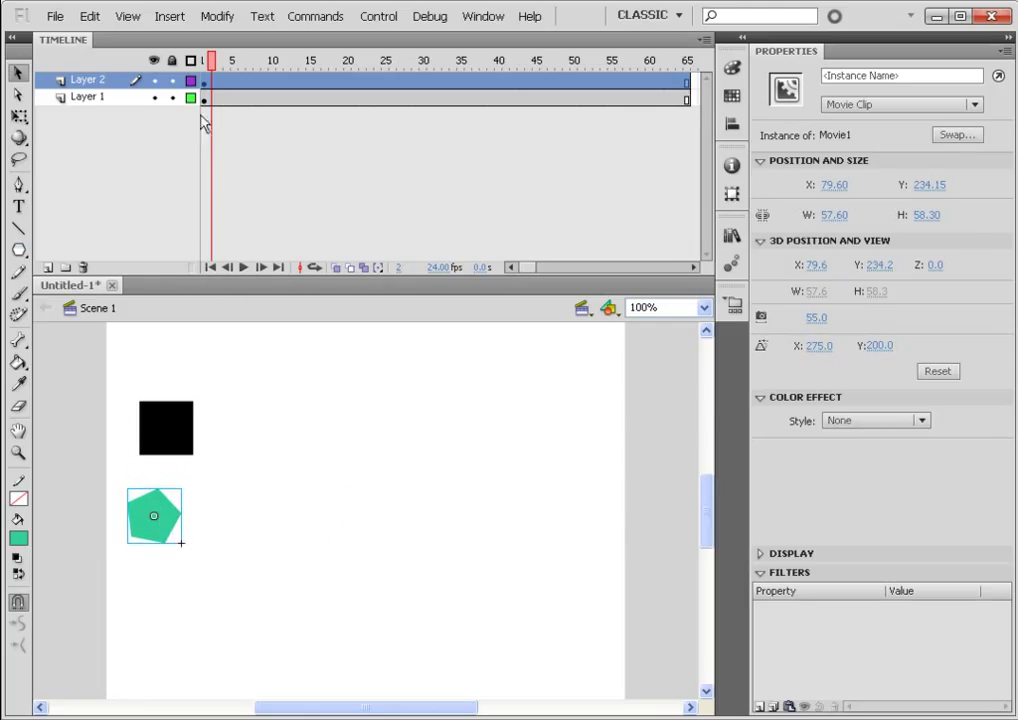
# - Go to frame 5 and move the pentagon above the square, to about X 80, Y 64
pyautogui.click(200, 82)
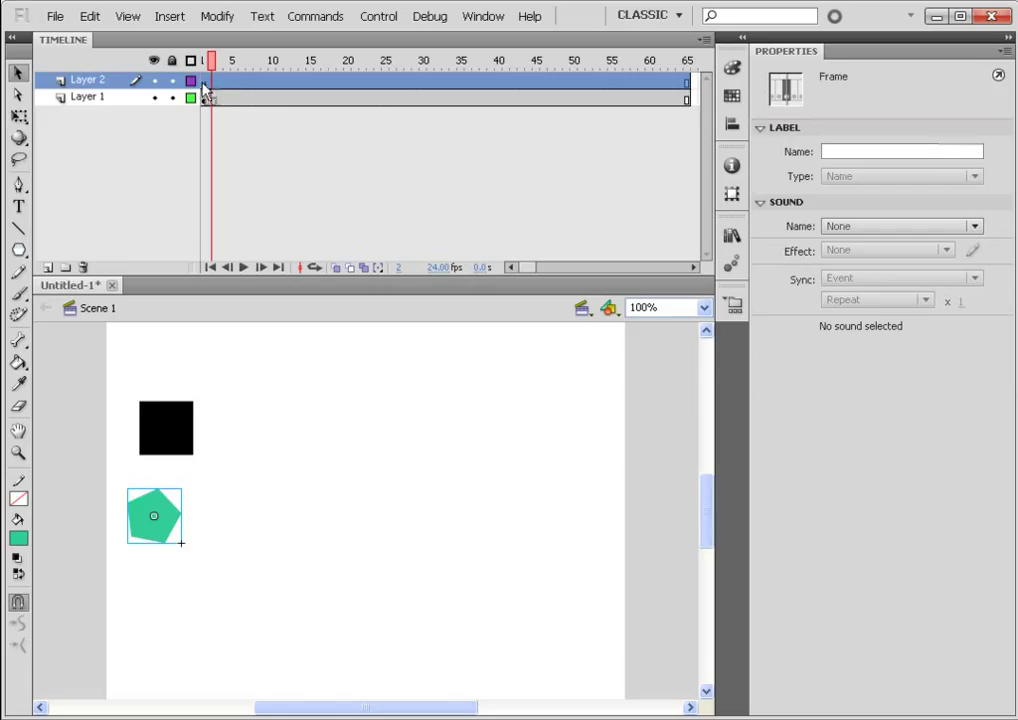
pyautogui.click(232, 84)
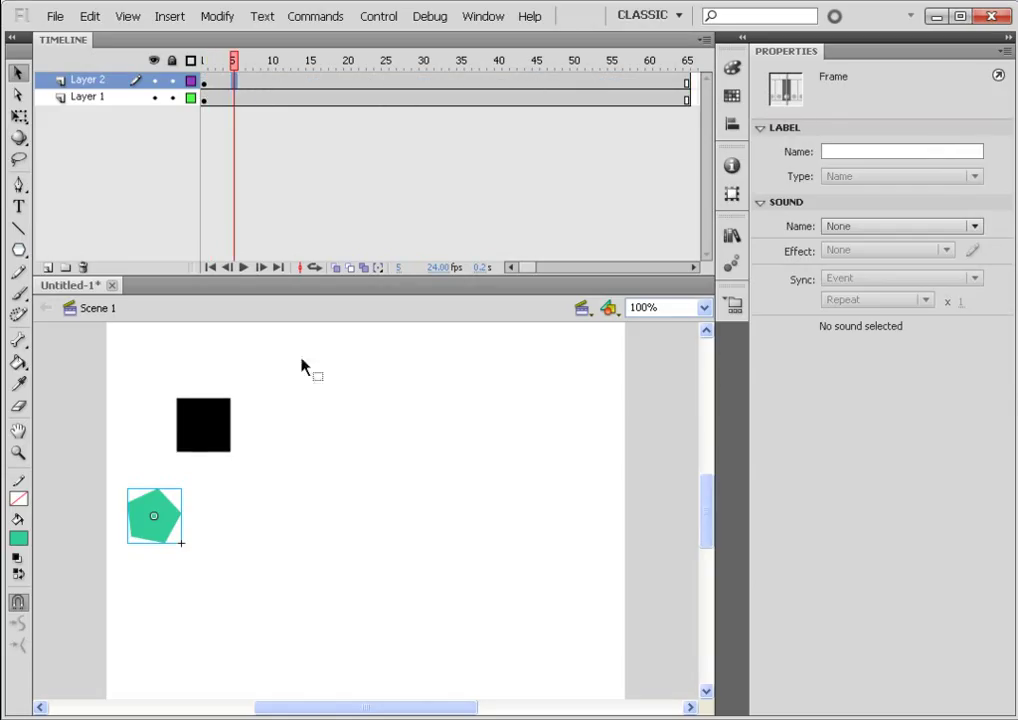
pyautogui.click(185, 428)
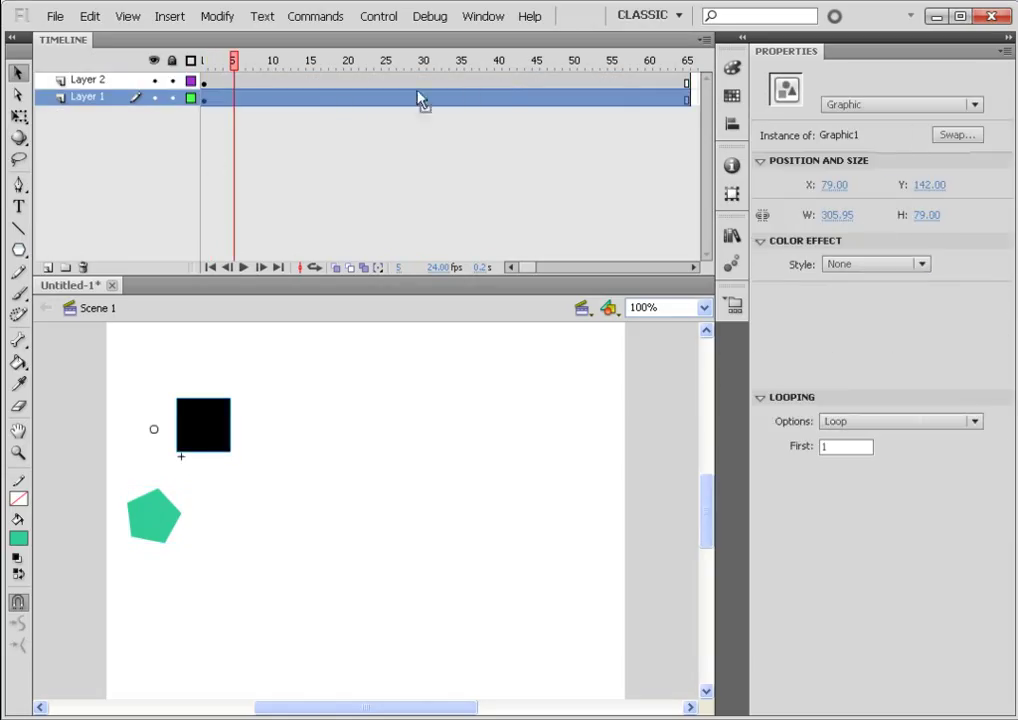
pyautogui.moveTo(155, 525); pyautogui.dragTo(155, 357)
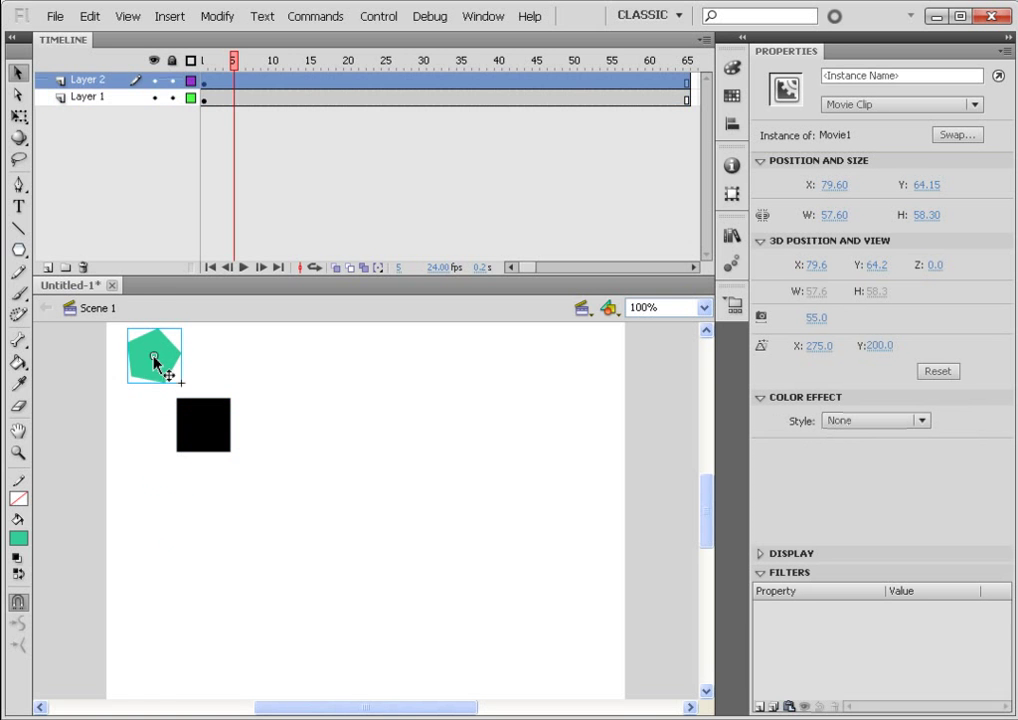
# - Open Movie1 for editing and convert the pentagon inside it to a Movie Clip symbol named Movie2
pyautogui.rightClick(155, 357)
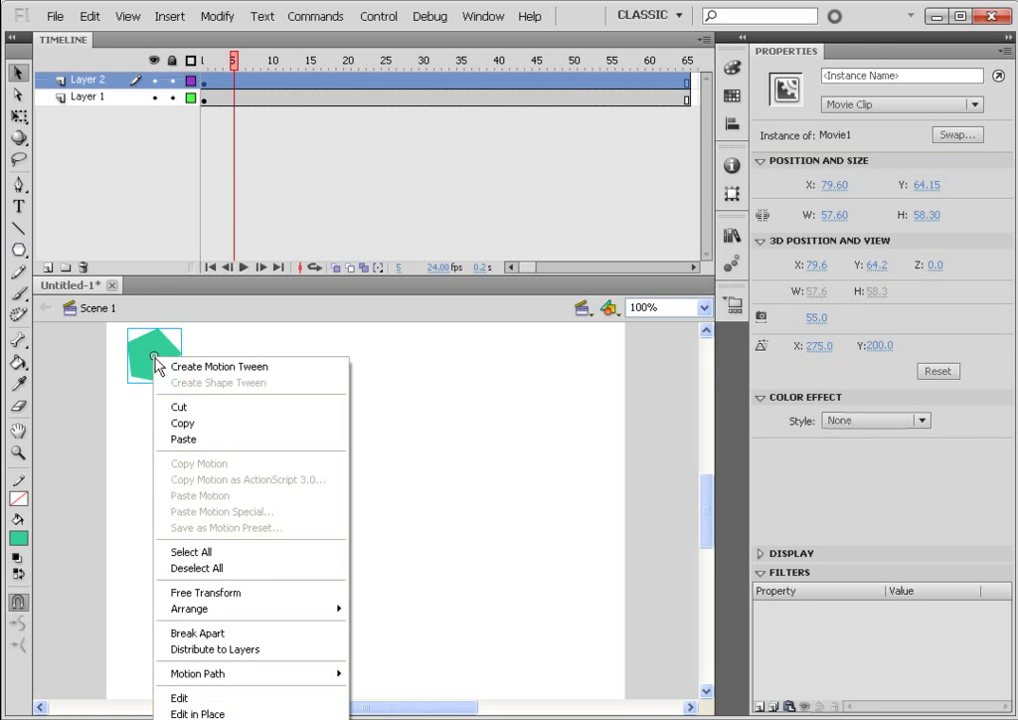
pyautogui.click(225, 698)
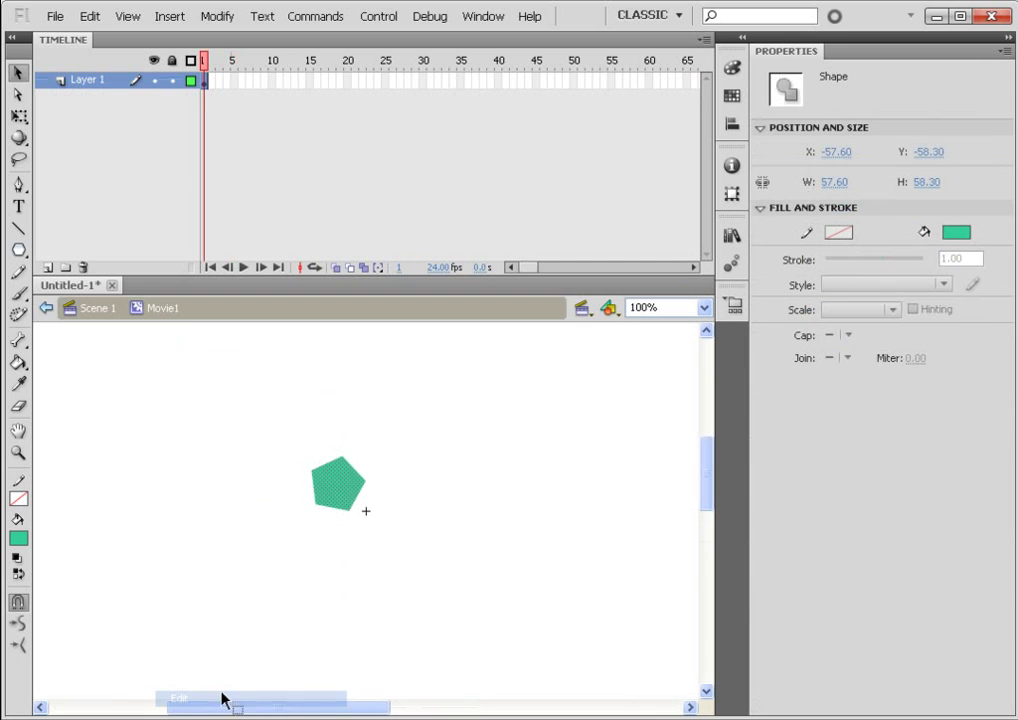
pyautogui.click(188, 585)
pyautogui.moveTo(206, 444); pyautogui.dragTo(406, 533)
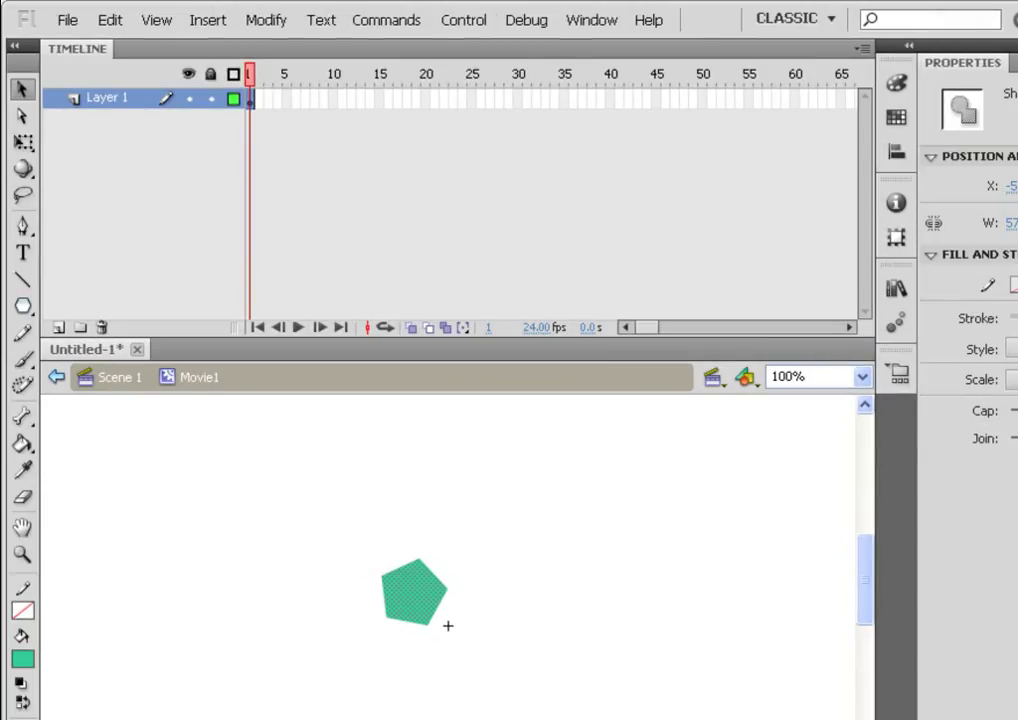
pyautogui.click(260, 24)
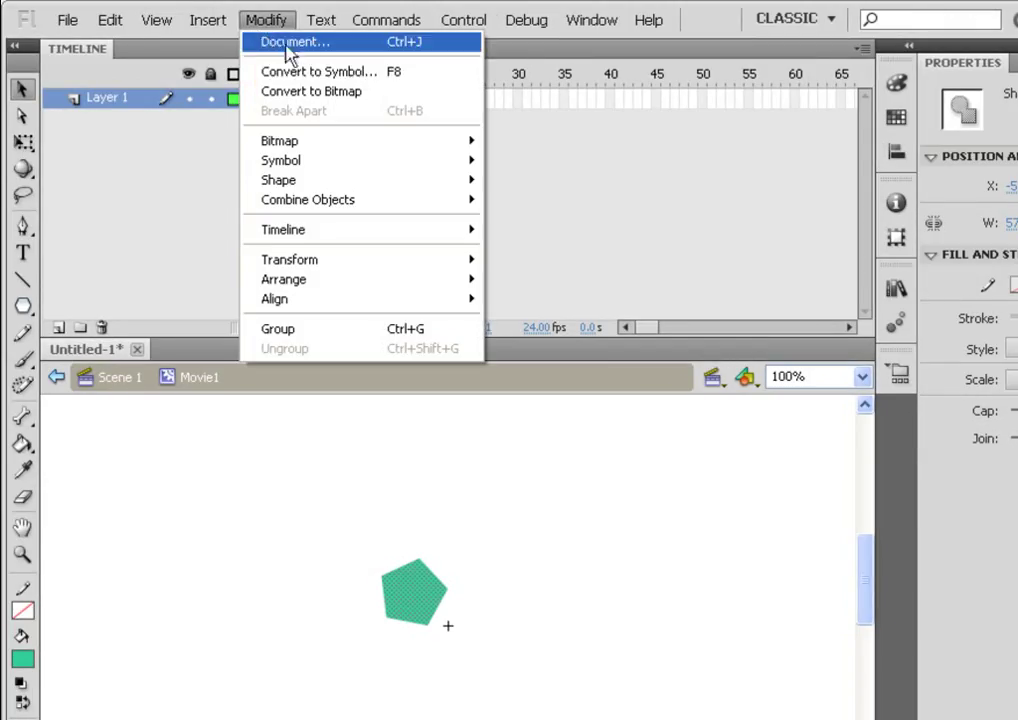
pyautogui.click(424, 80)
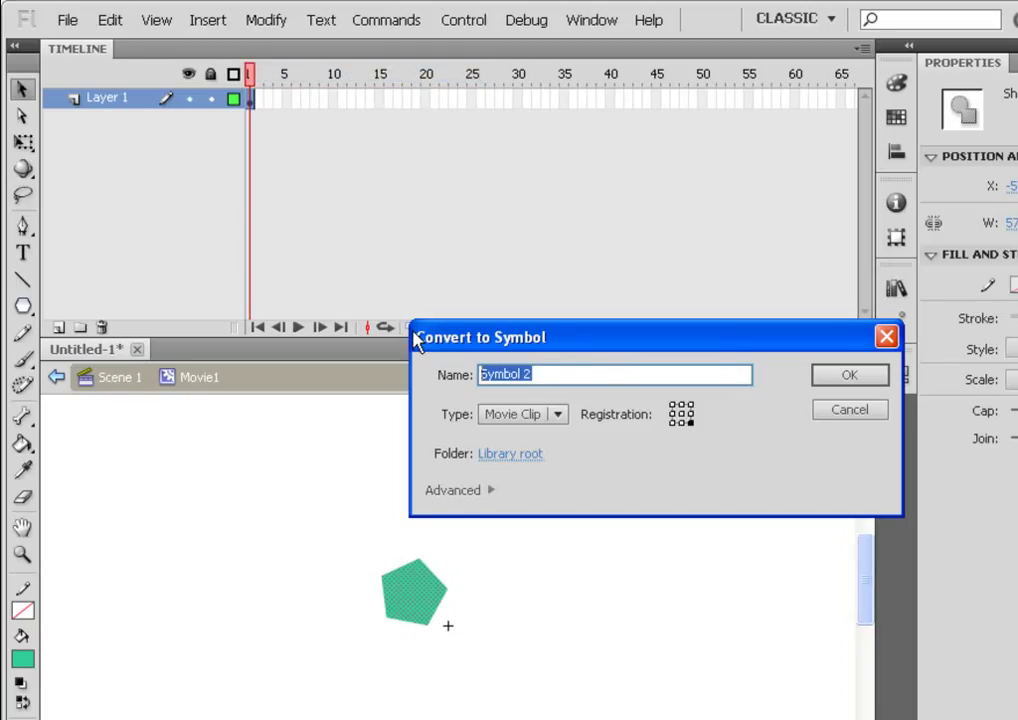
pyautogui.write('Movie2')
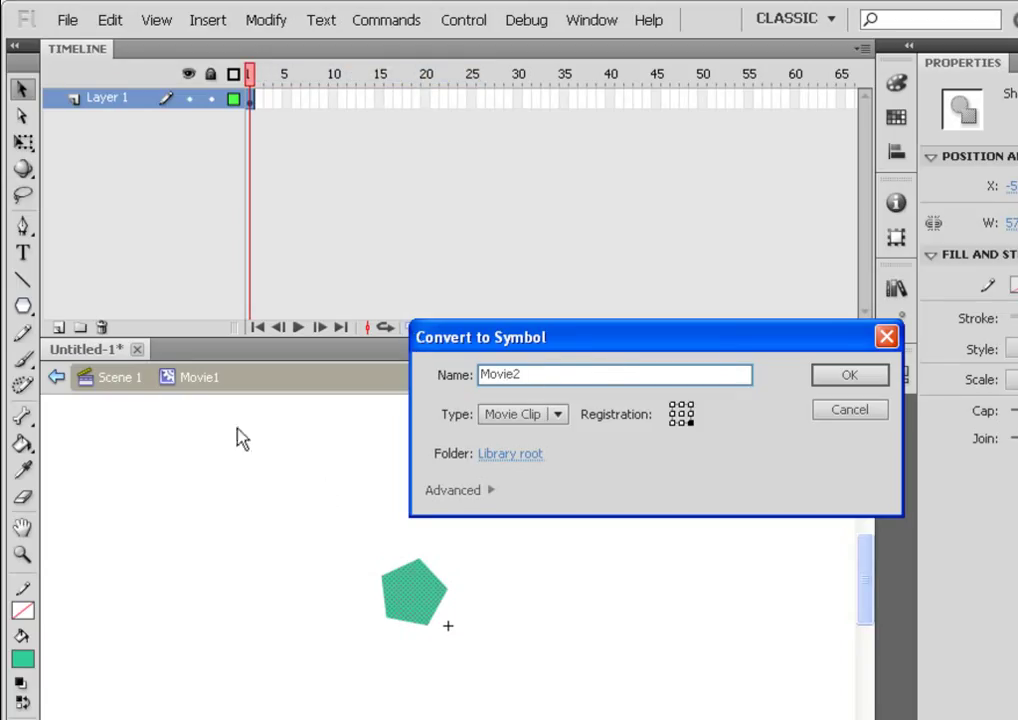
pyautogui.click(877, 388)
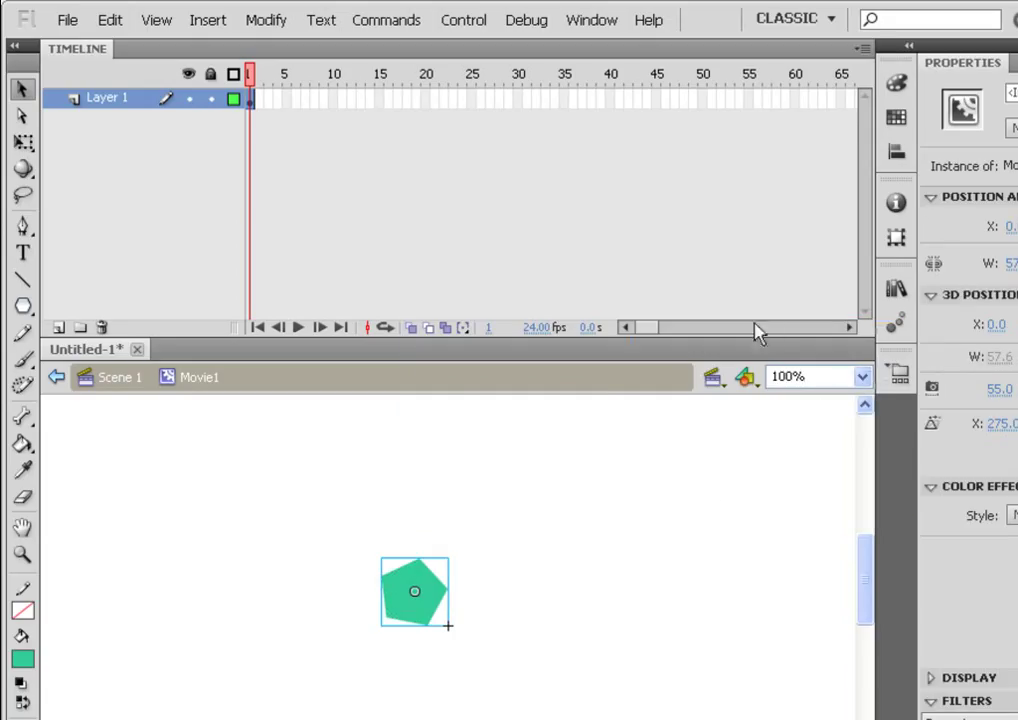
# - Extend the layer inside Movie1 to frame 20 and create a motion tween on it
pyautogui.rightClick(428, 97)
pyautogui.click(538, 176)
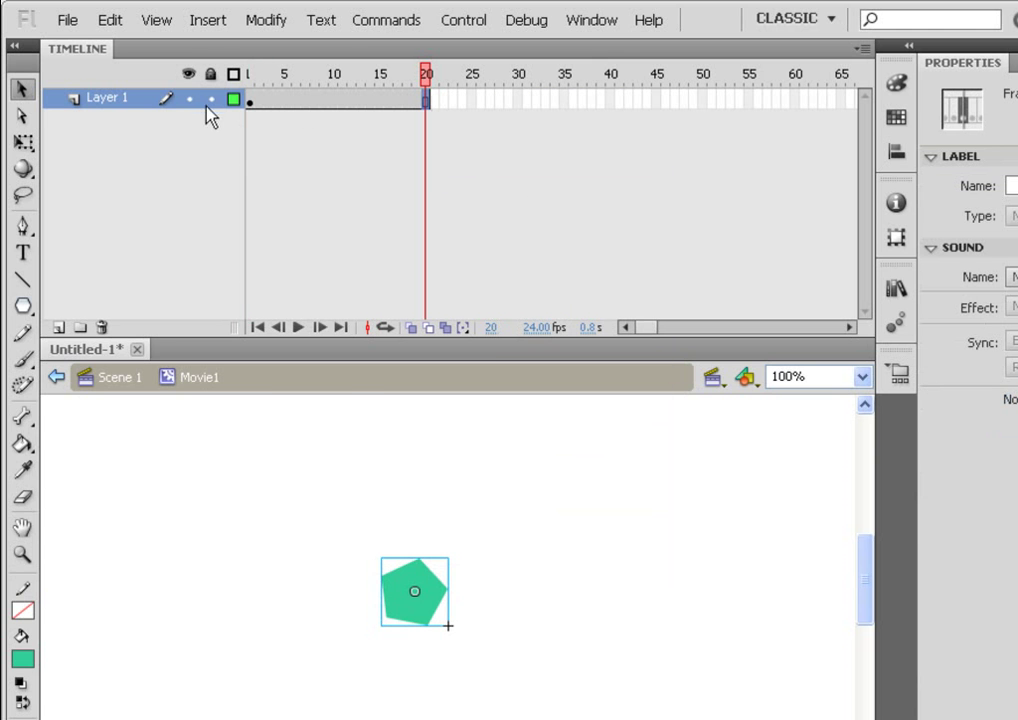
pyautogui.click(252, 104)
pyautogui.rightClick(252, 104)
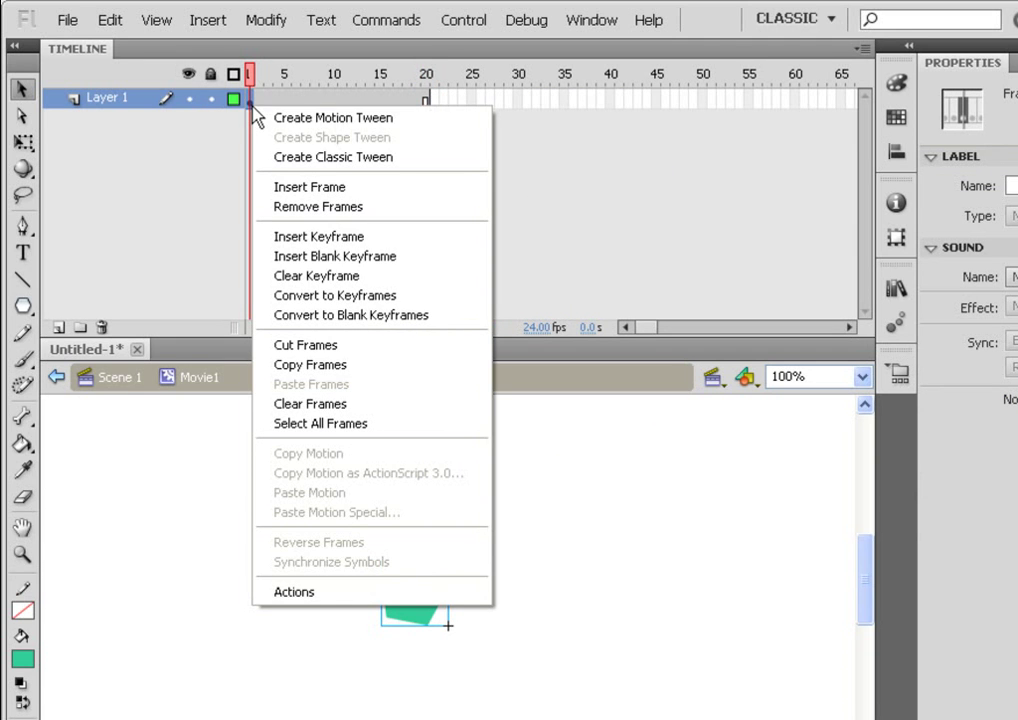
pyautogui.click(420, 135)
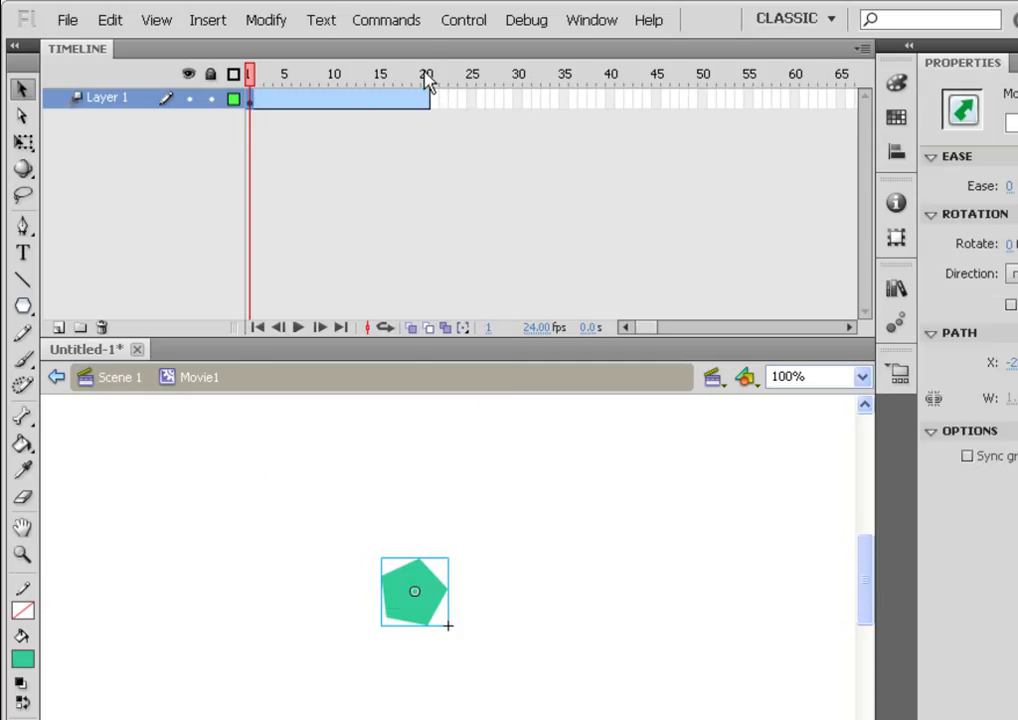
# - Move the pentagon right to about X 207 at frame 20 and shift the motion path's start slightly left, scrubbing to check
pyautogui.click(427, 76)
pyautogui.moveTo(404, 600); pyautogui.dragTo(640, 598)
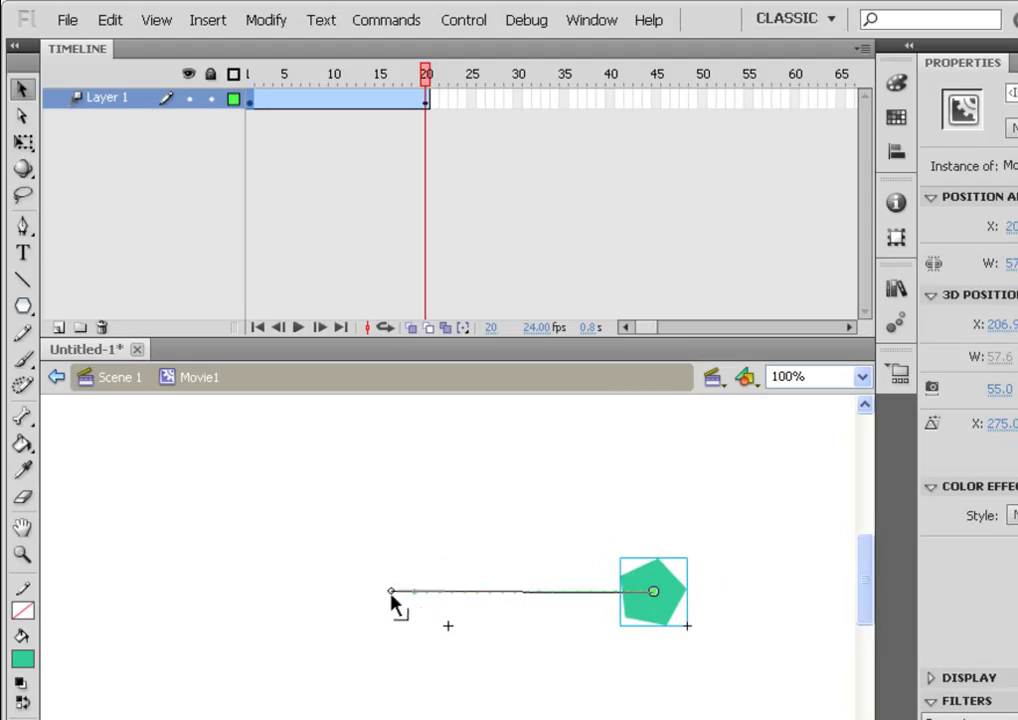
pyautogui.click(370, 76)
pyautogui.moveTo(372, 80); pyautogui.dragTo(425, 100)
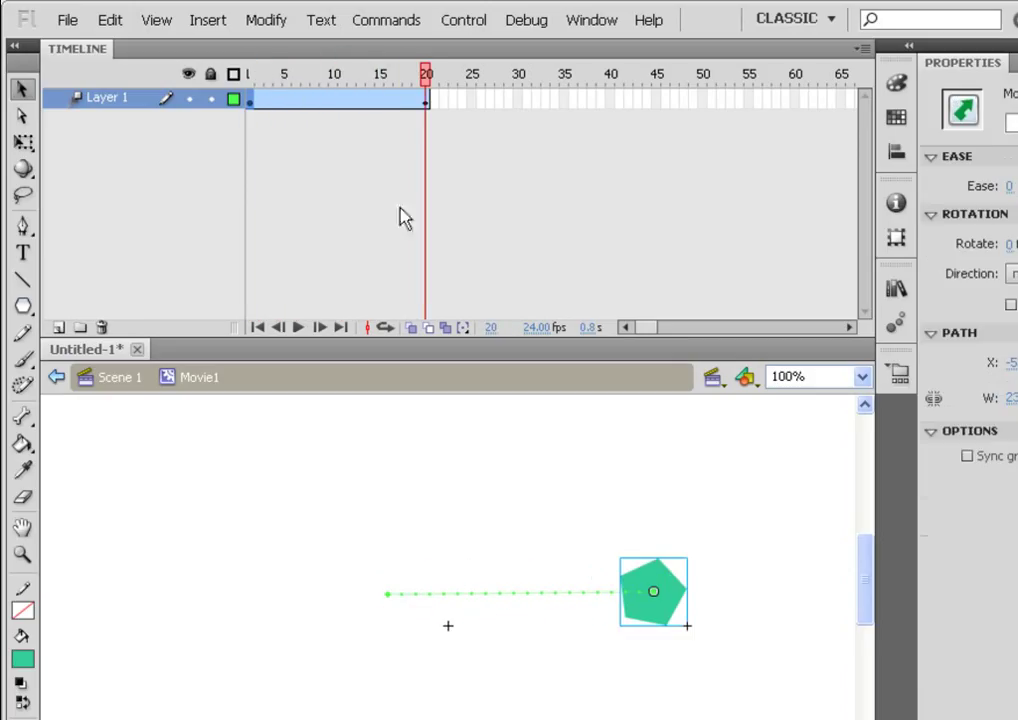
# - Return to Scene 1 at frame 1 and move the square to about Y 86, with the pentagon below it at about X 99, Y 165
pyautogui.click(101, 390)
pyautogui.click(250, 74)
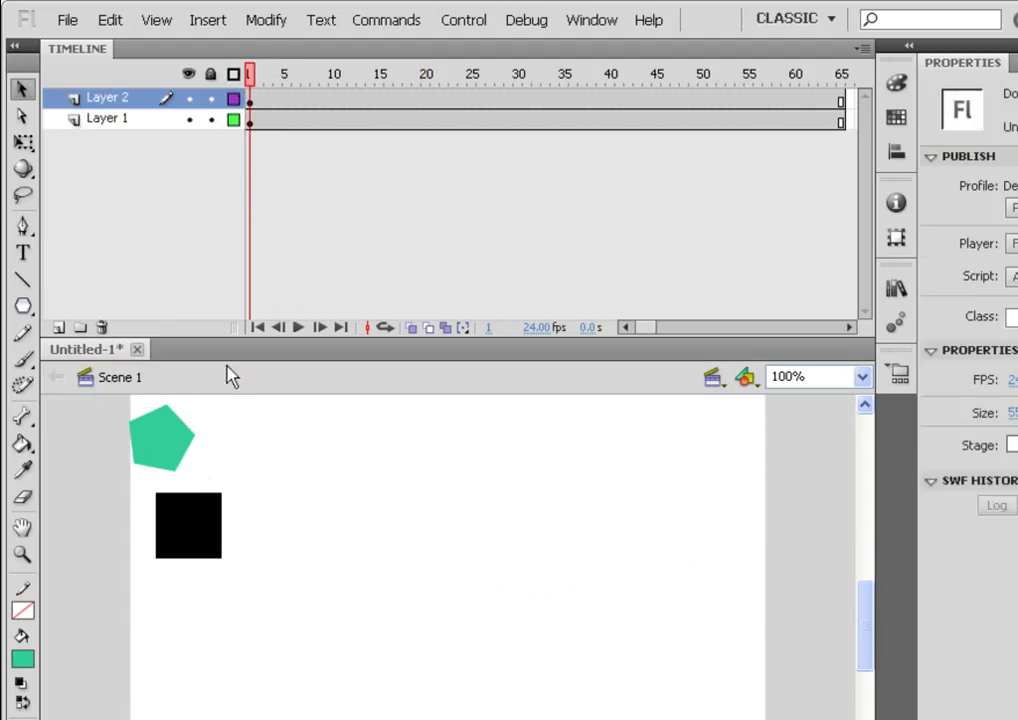
pyautogui.moveTo(158, 434); pyautogui.dragTo(182, 618)
pyautogui.moveTo(193, 523); pyautogui.dragTo(193, 459)
pyautogui.moveTo(195, 610); pyautogui.dragTo(200, 548)
# - Inspect the properties of the Graphic1 and Movie1 instances and open Graphic1 for editing in place
pyautogui.click(200, 466)
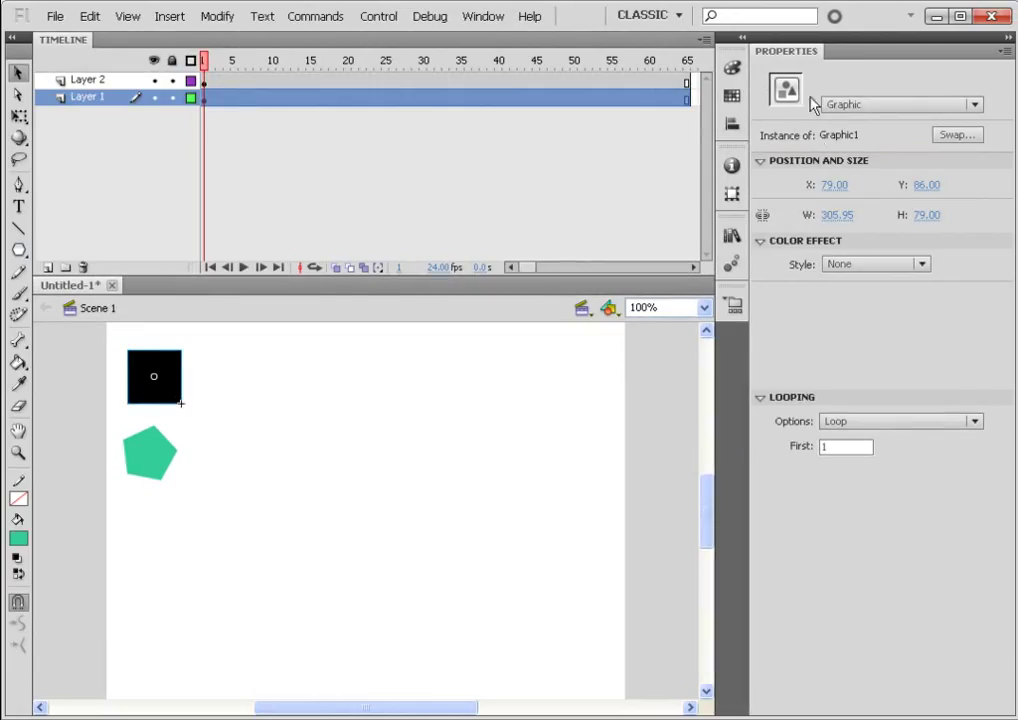
pyautogui.click(141, 450)
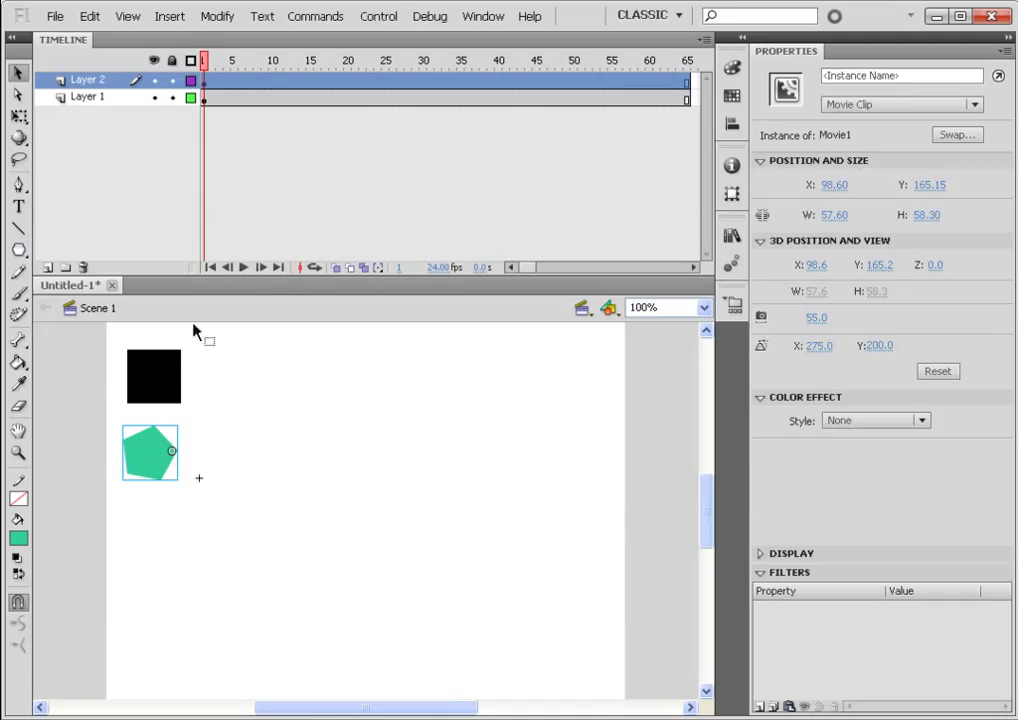
pyautogui.click(168, 375)
pyautogui.doubleClick(168, 375)
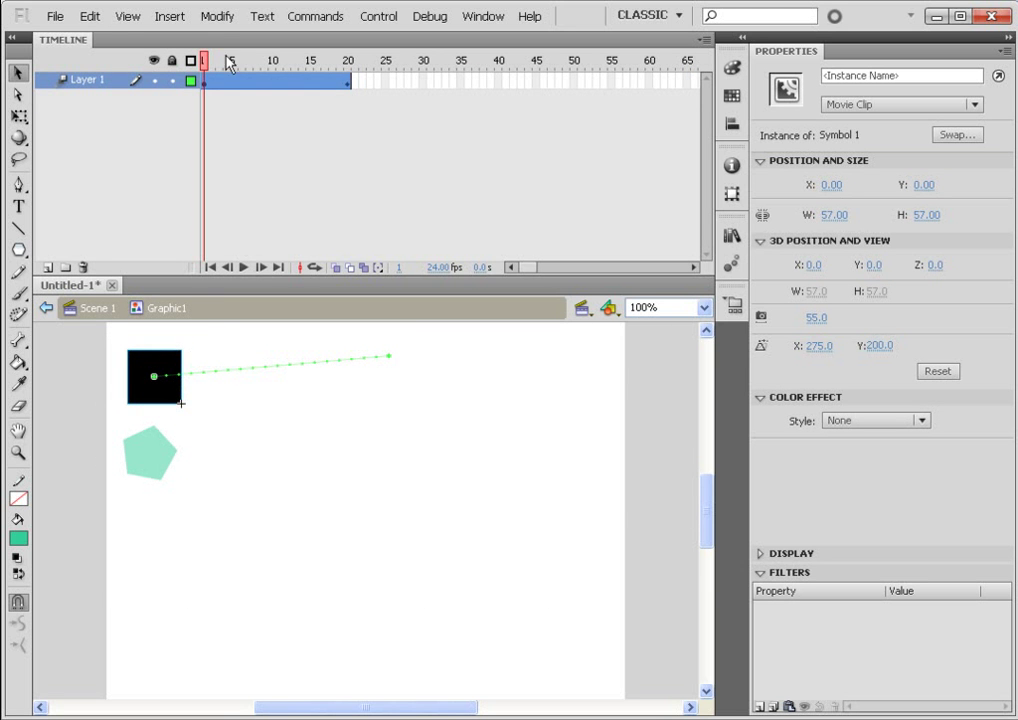
# - Scrub the 20-frame tweens inside Graphic1 and Movie1 to compare their motion, returning to Scene 1 after each
pyautogui.moveTo(215, 60); pyautogui.dragTo(348, 60)
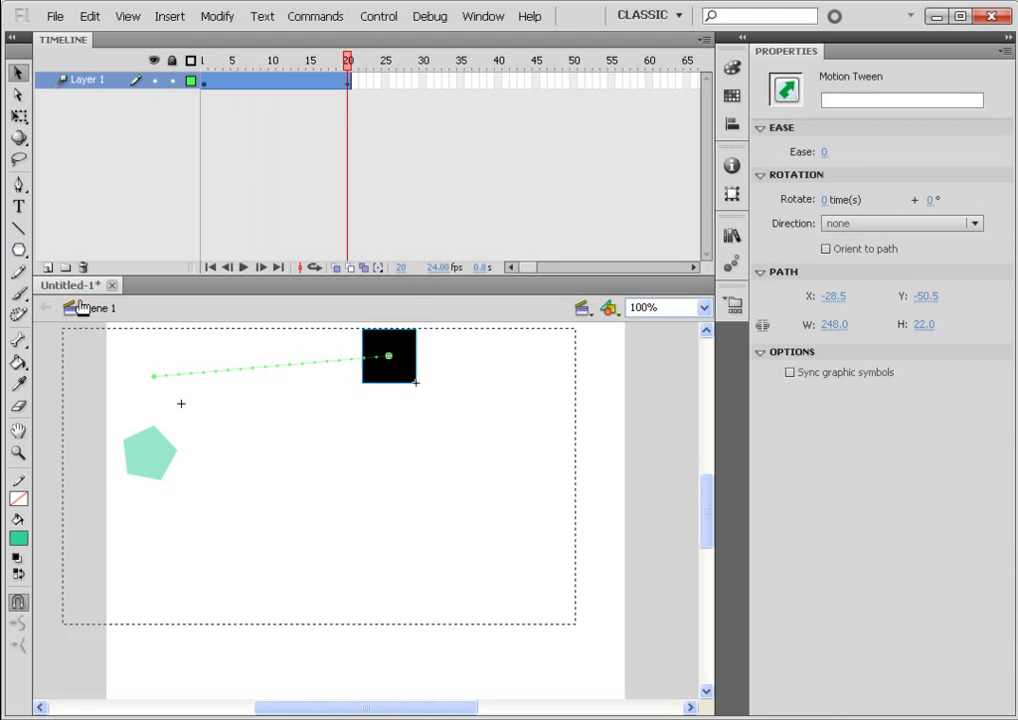
pyautogui.click(90, 308)
pyautogui.click(137, 457)
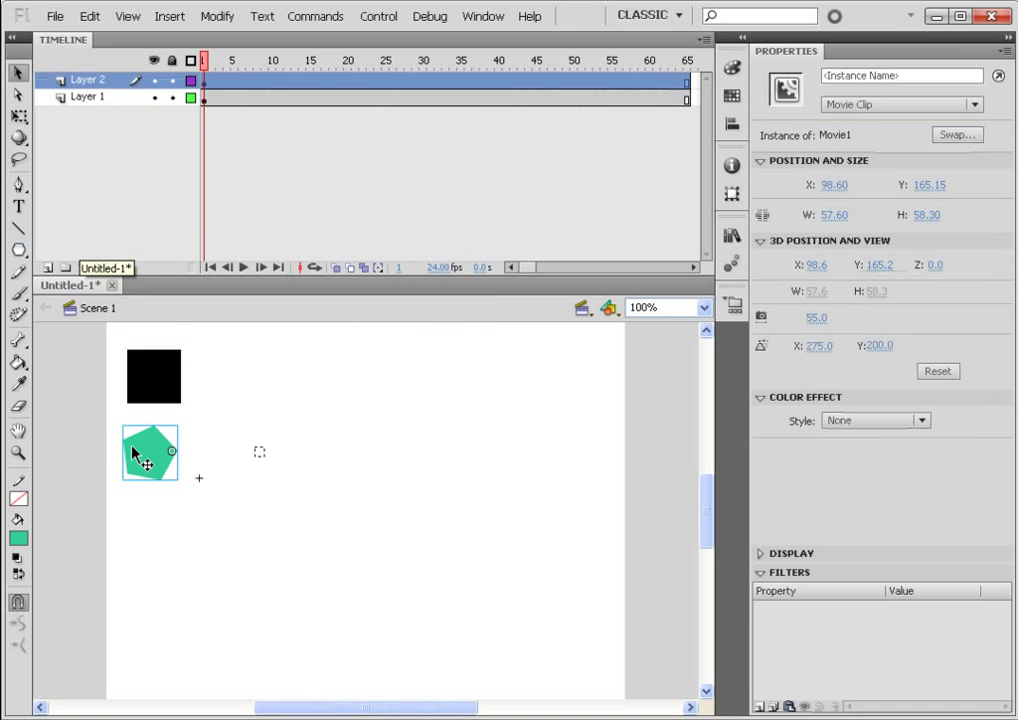
pyautogui.doubleClick(137, 457)
pyautogui.moveTo(215, 68); pyautogui.dragTo(348, 72)
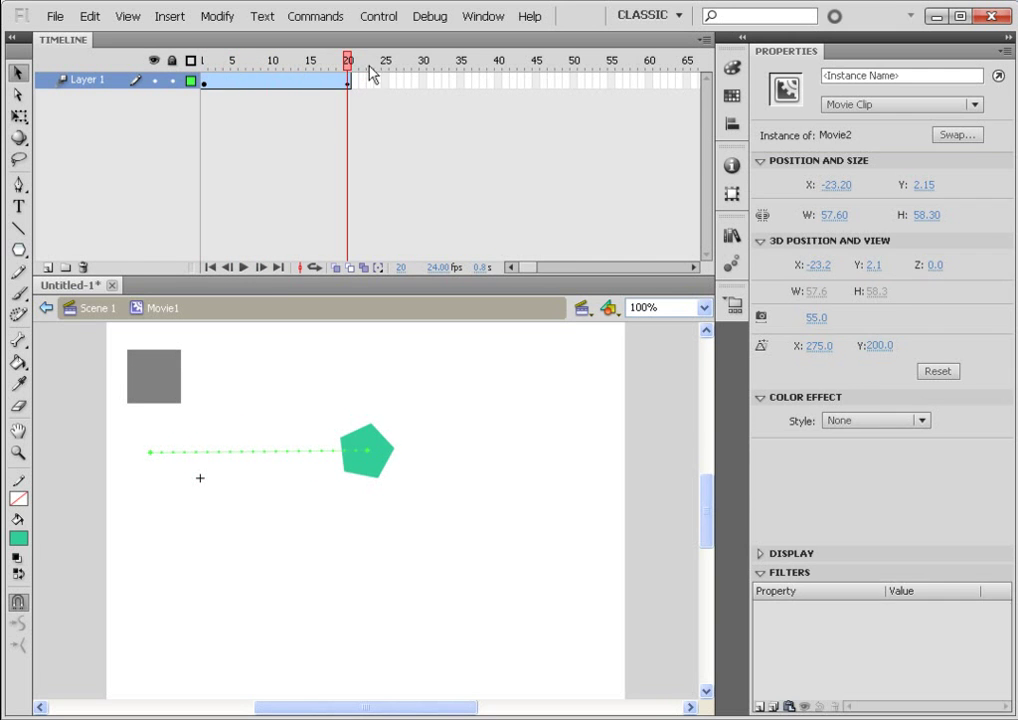
pyautogui.click(104, 311)
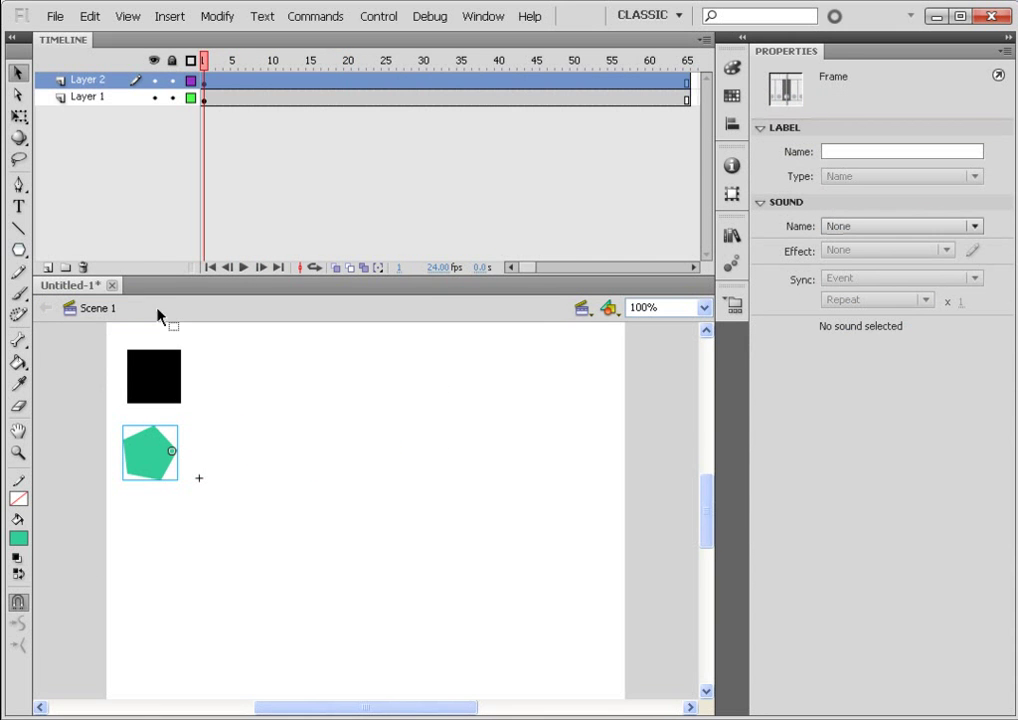
# - Scrub Scene 1's timeline through to frame 65, reopening Graphic1 briefly in between, to compare how the square and pentagon behave
pyautogui.moveTo(213, 62); pyautogui.dragTo(318, 60)
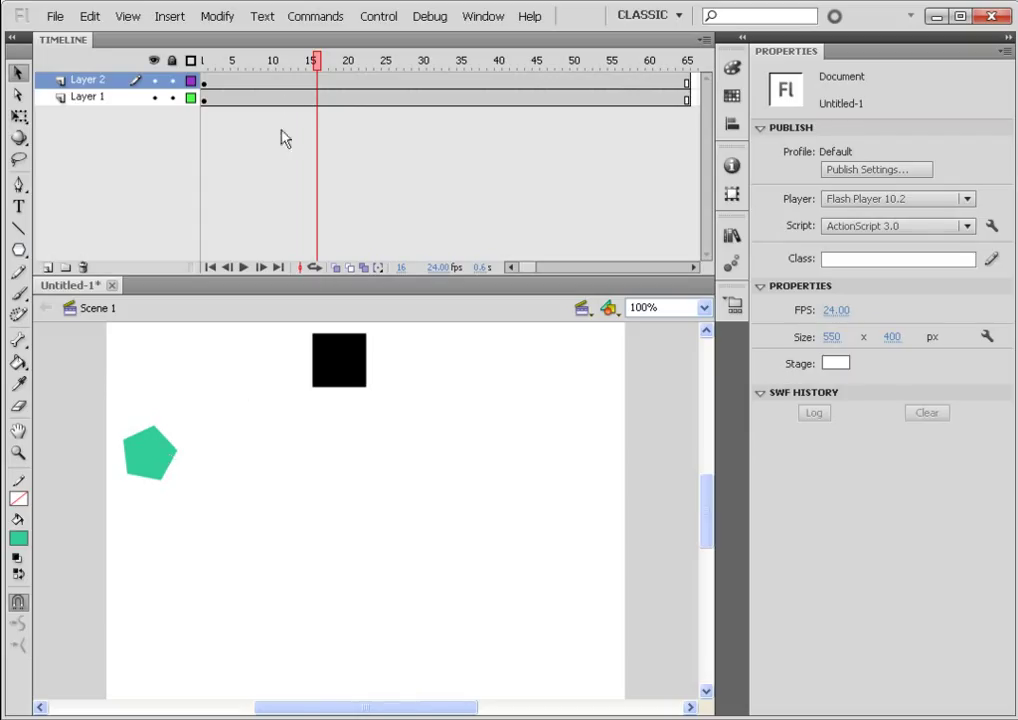
pyautogui.moveTo(338, 68); pyautogui.dragTo(211, 68)
pyautogui.doubleClick(160, 372)
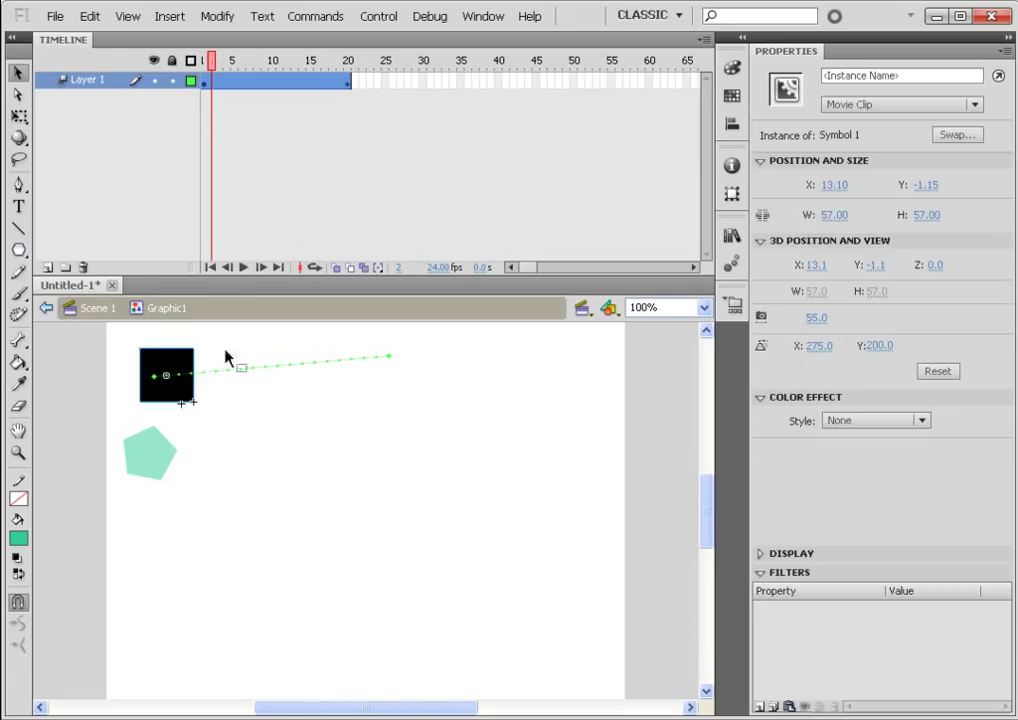
pyautogui.click(98, 309)
pyautogui.moveTo(209, 61); pyautogui.dragTo(687, 44)
pyautogui.click(162, 398)
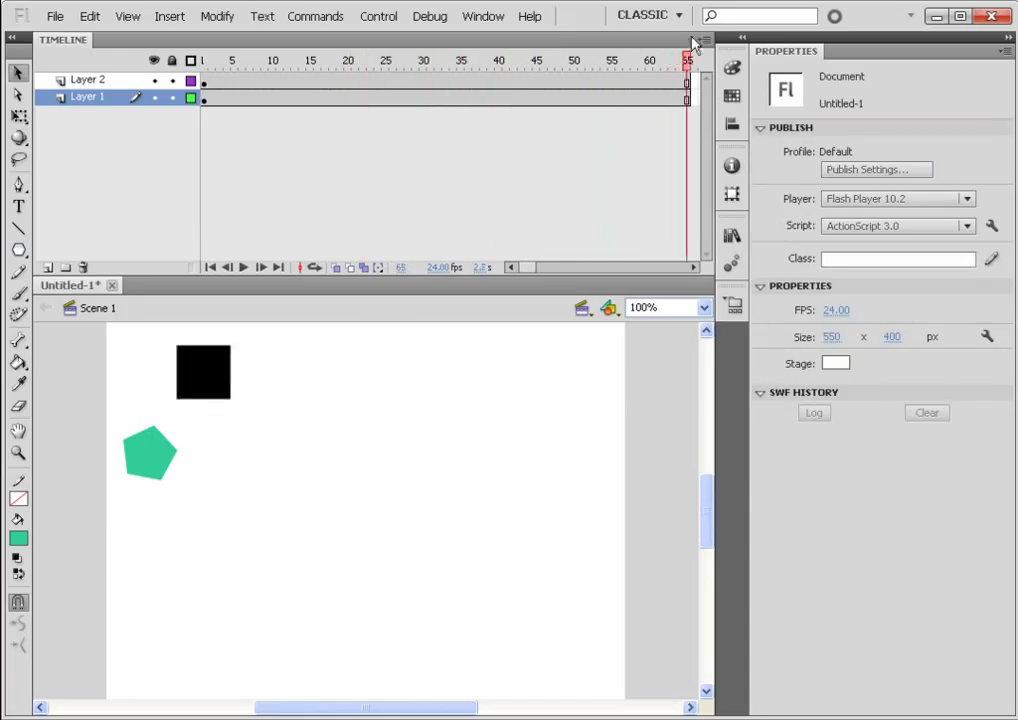
# - Open Graphic1 in place, scrub its tween repeatedly from frame 1 to 20, and return to Scene 1
pyautogui.doubleClick(203, 361)
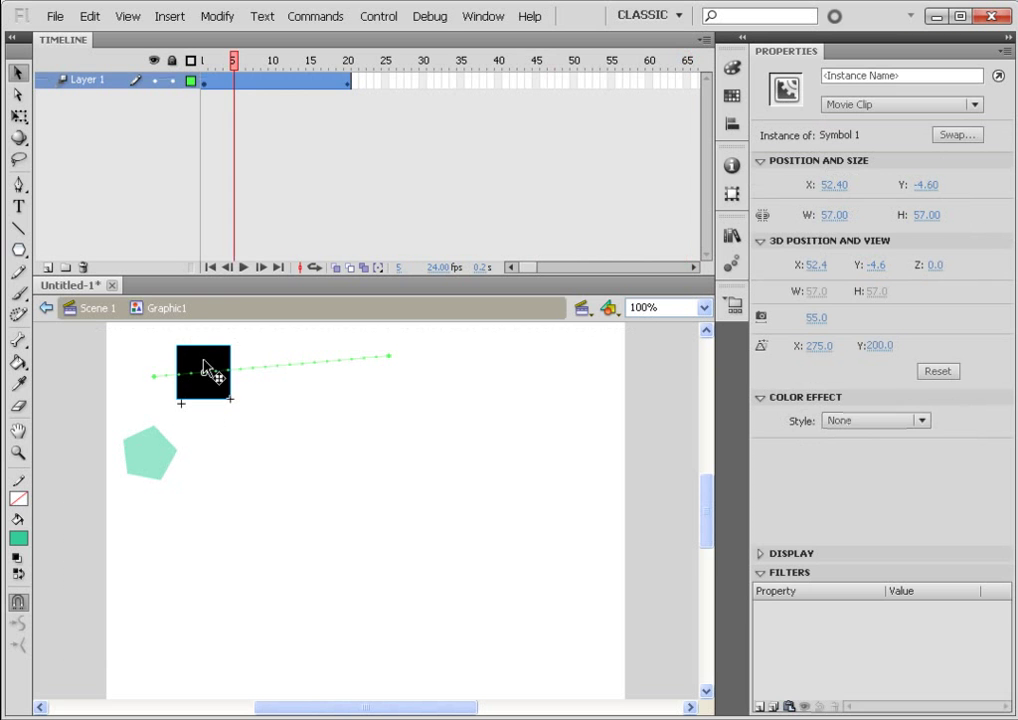
pyautogui.click(196, 63)
pyautogui.moveTo(213, 65); pyautogui.dragTo(357, 80)
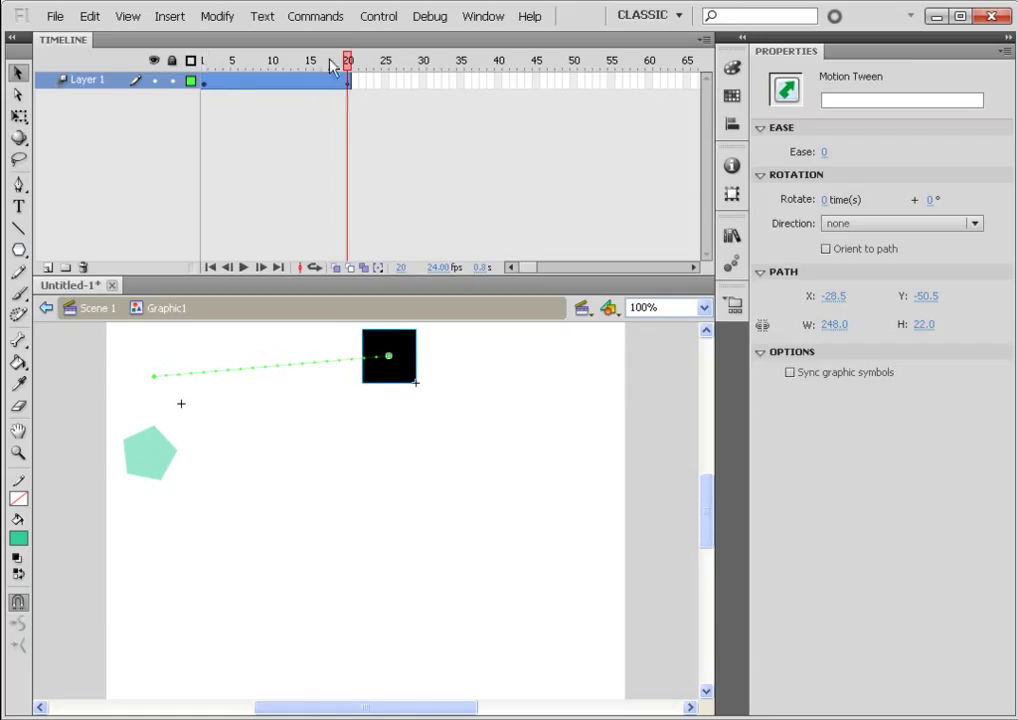
pyautogui.click(209, 80)
pyautogui.moveTo(212, 83); pyautogui.dragTo(368, 73)
pyautogui.moveTo(208, 65); pyautogui.dragTo(357, 86)
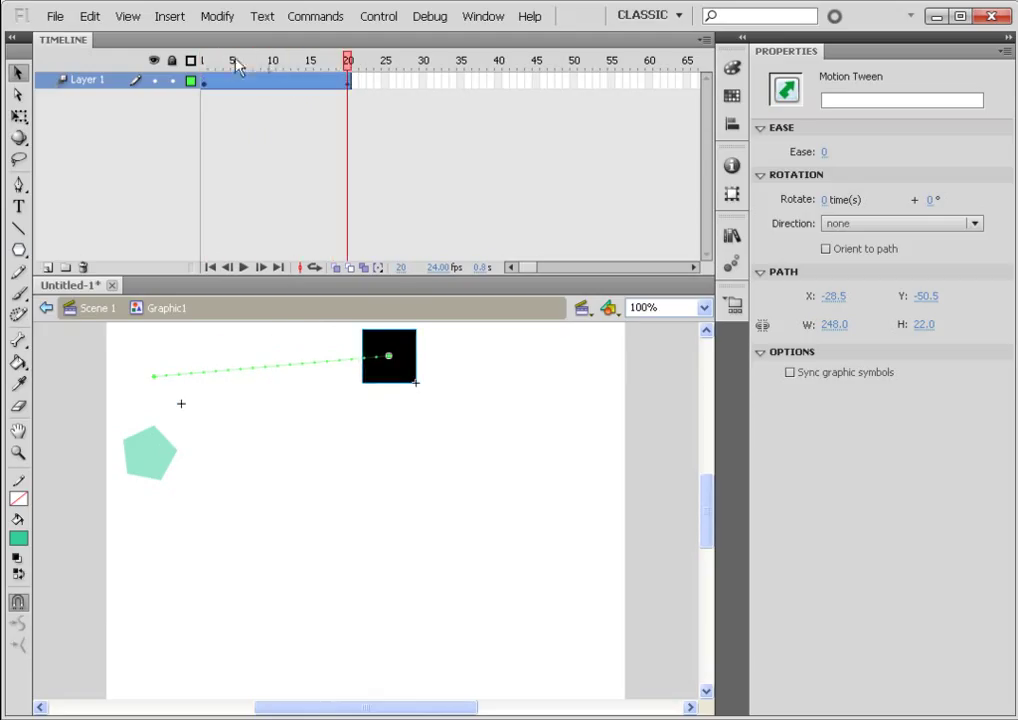
pyautogui.moveTo(204, 62); pyautogui.dragTo(348, 66)
pyautogui.click(80, 303)
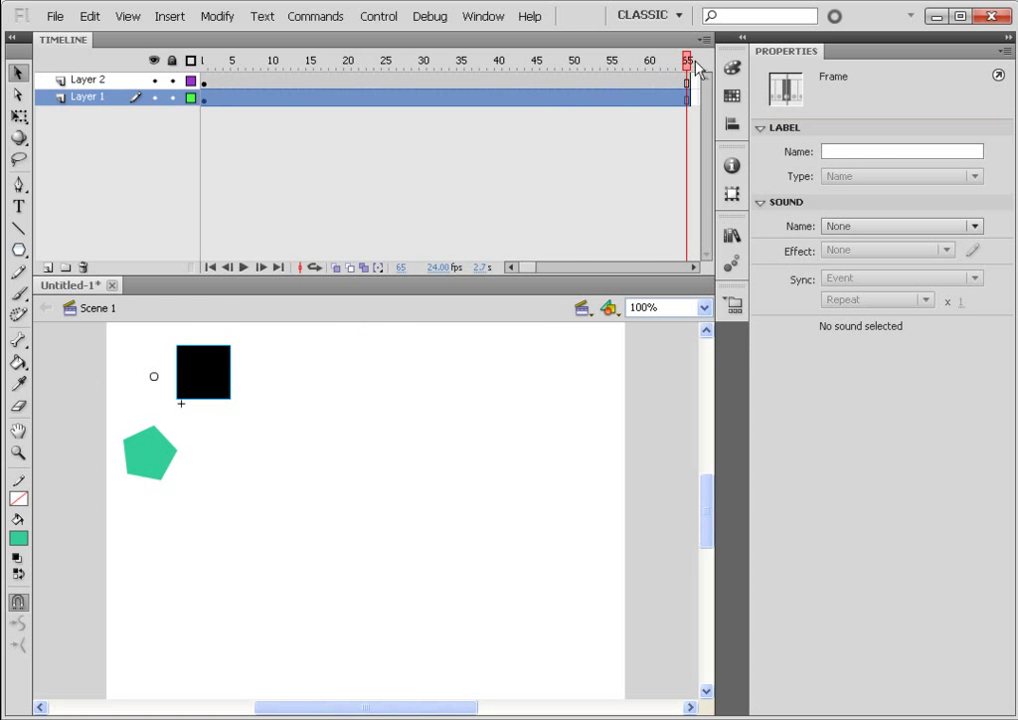
# - Check the end of Scene 1's timeline at frame 65, rewind to frame 1, and open and exit Movie1
pyautogui.moveTo(686, 62)
pyautogui.mouseDown()
pyautogui.moveTo(640, 64)
pyautogui.moveTo(703, 66)
pyautogui.mouseUp()
pyautogui.moveTo(551, 76)
pyautogui.mouseDown()
pyautogui.moveTo(527, 64)
pyautogui.moveTo(536, 64)
pyautogui.mouseUp()
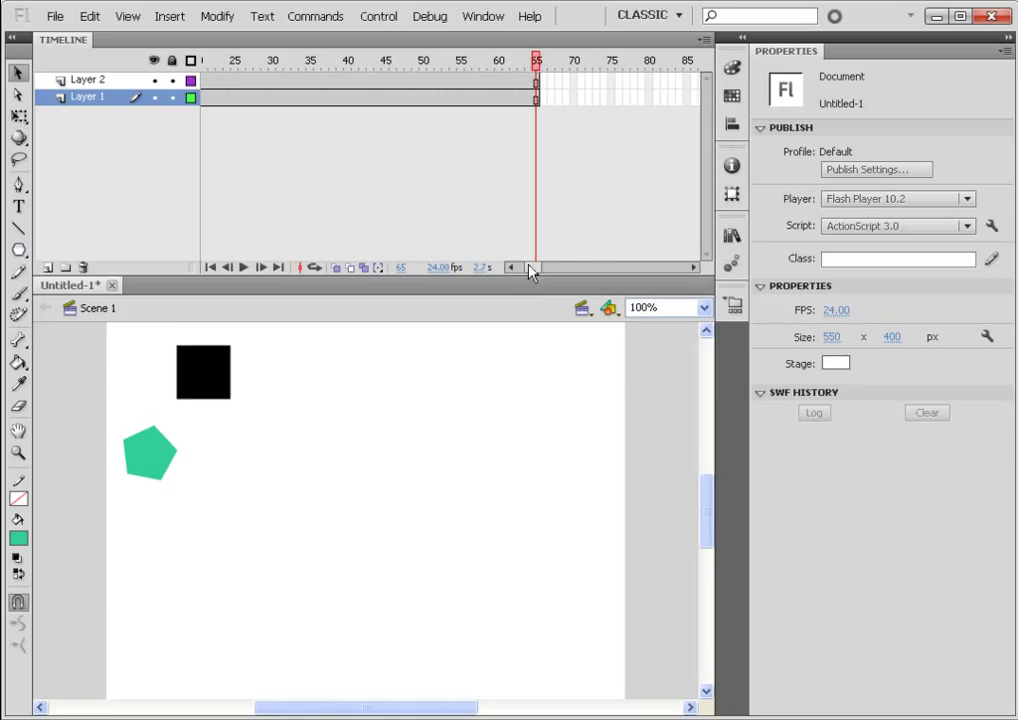
pyautogui.moveTo(529, 267); pyautogui.dragTo(519, 267)
pyautogui.moveTo(681, 84); pyautogui.dragTo(195, 141)
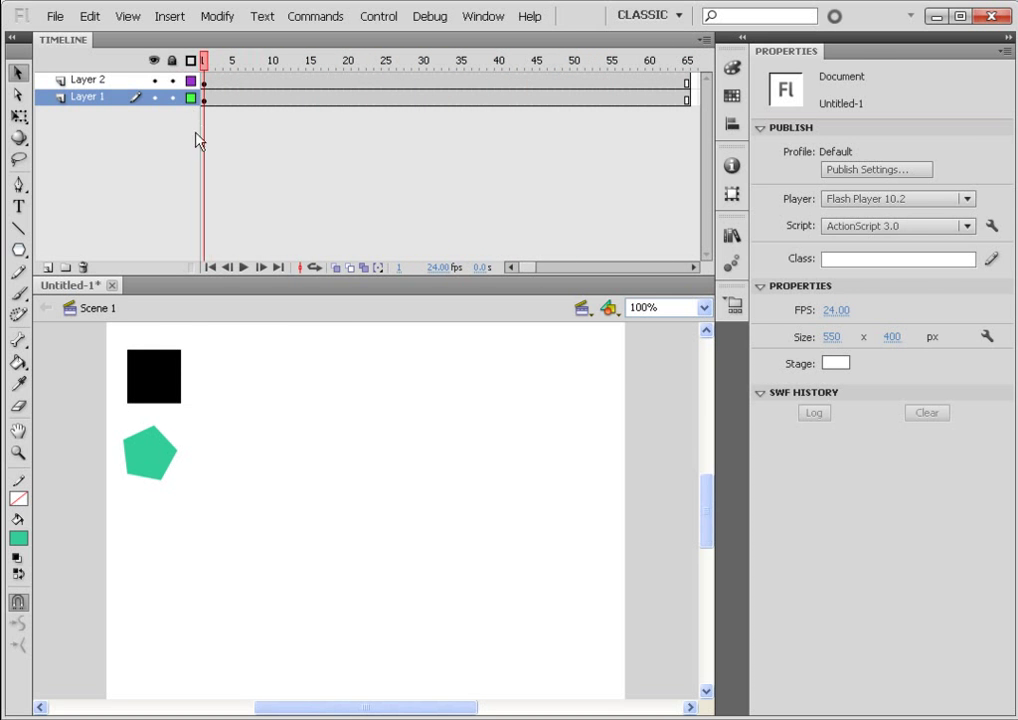
pyautogui.click(145, 448)
pyautogui.doubleClick(145, 448)
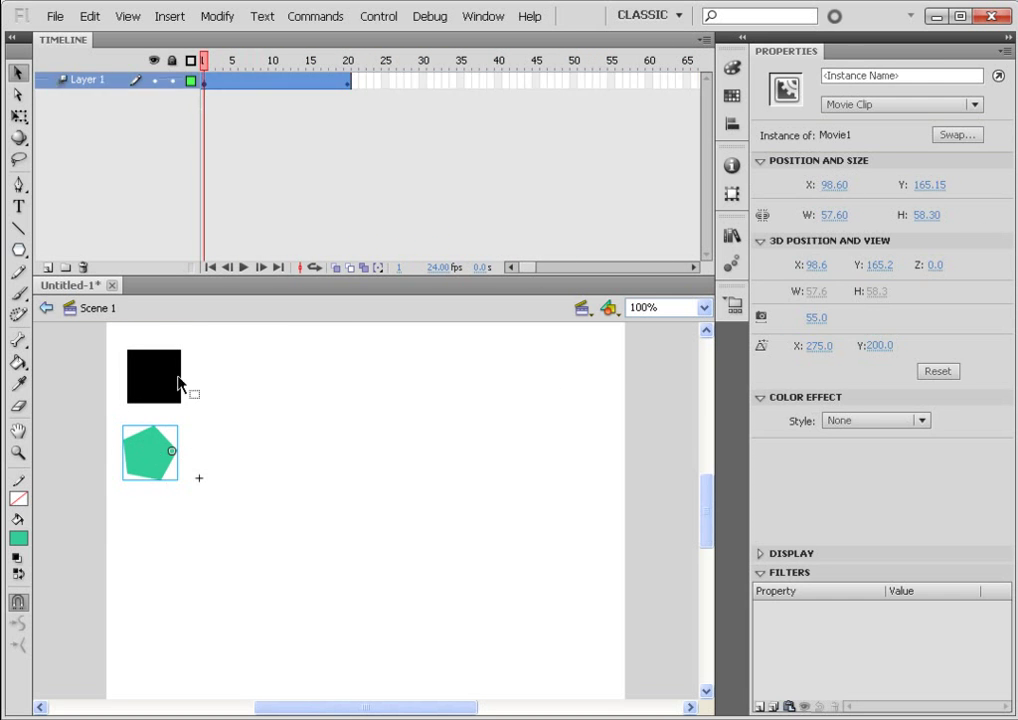
pyautogui.click(60, 308)
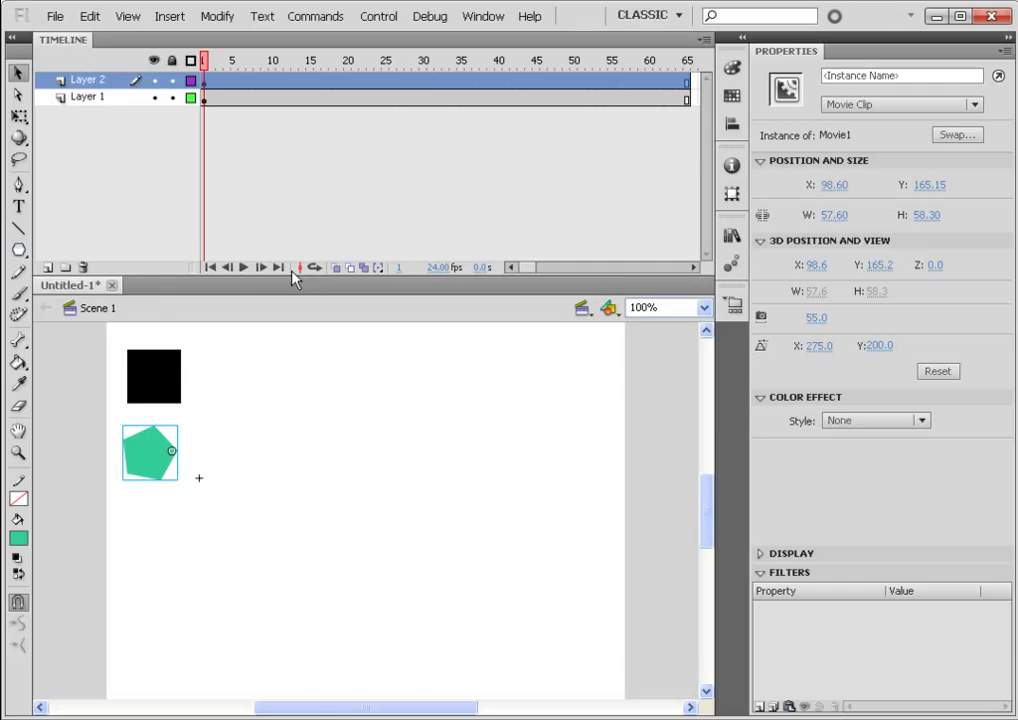
# - Test the movie to watch the square and pentagon animate together, and close the preview
pyautogui.click(381, 22)
pyautogui.moveTo(400, 131)
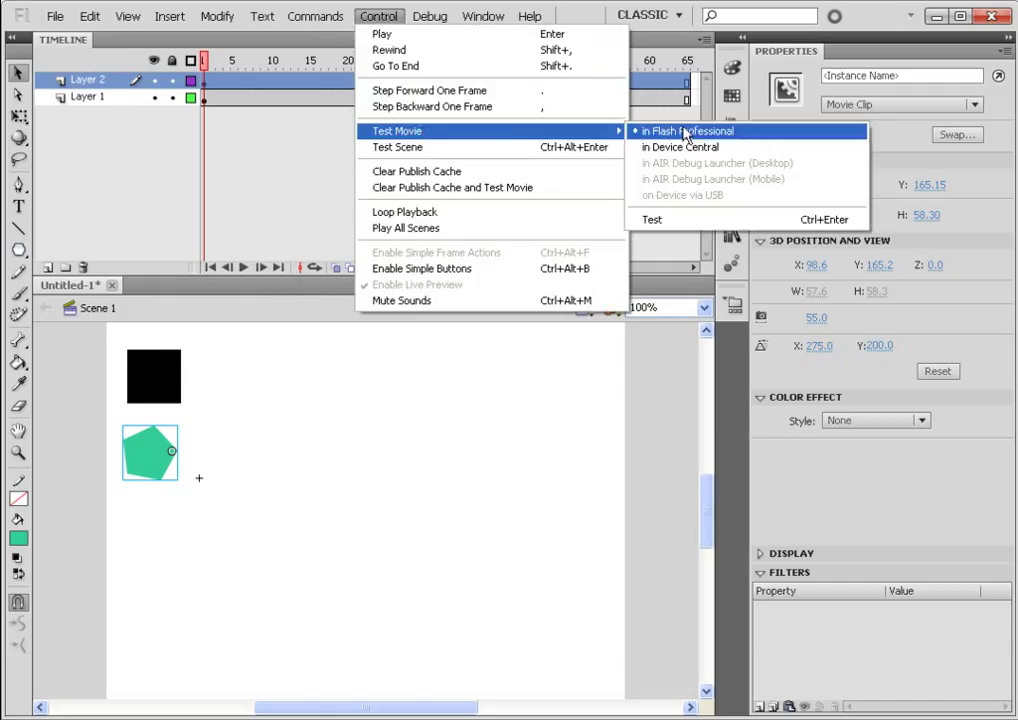
pyautogui.click(695, 219)
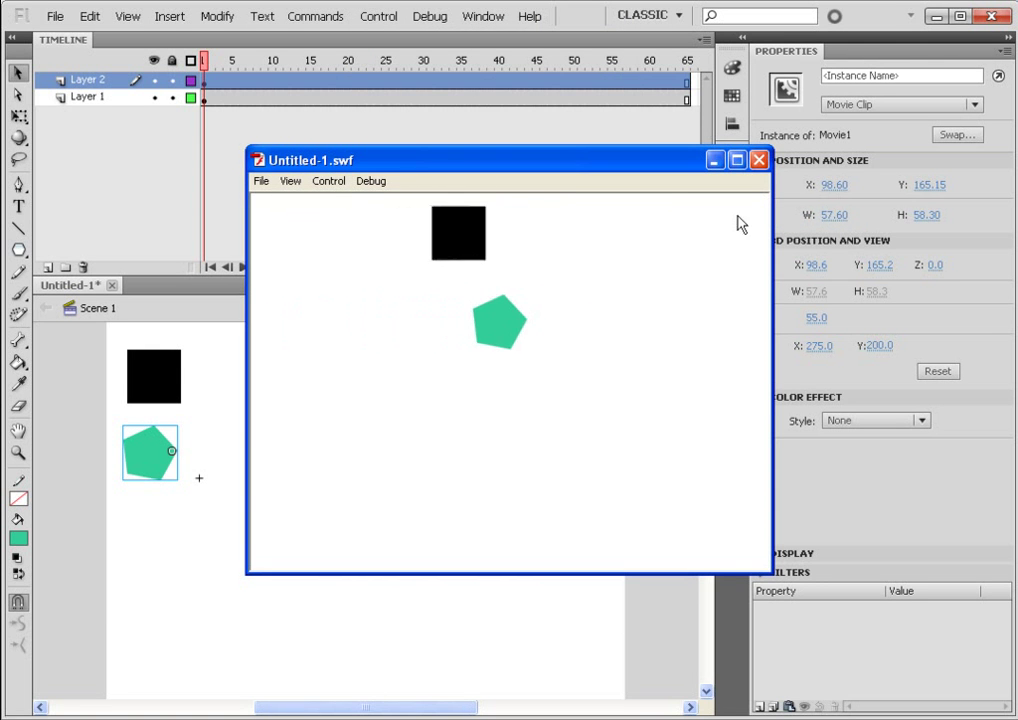
pyautogui.click(759, 160)
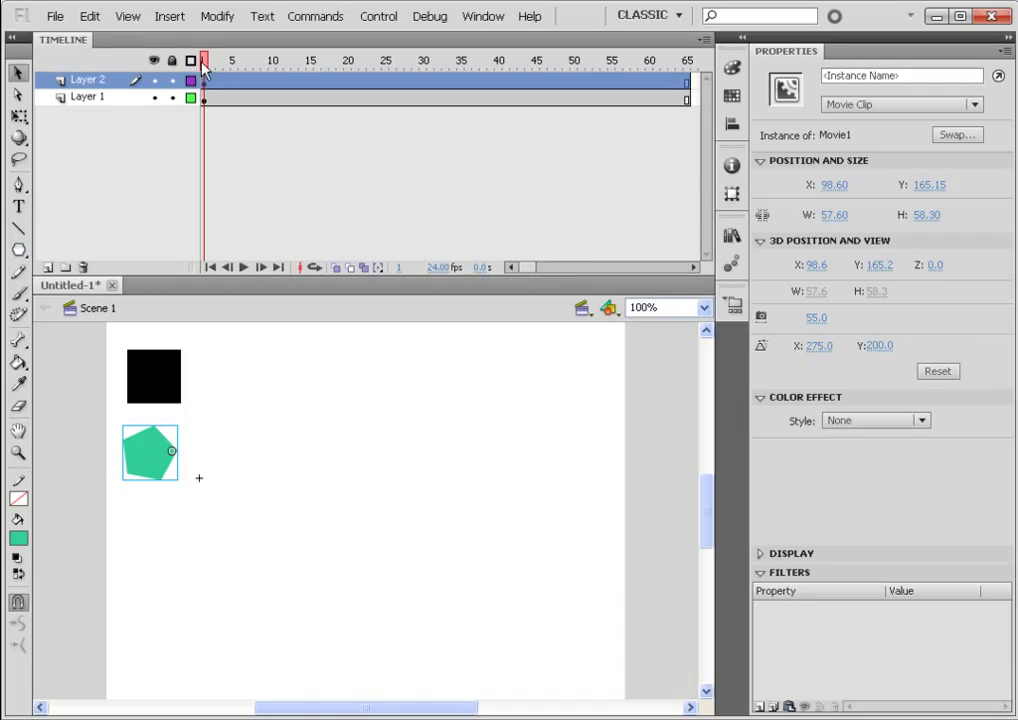
# - Scrub the main timeline, return to frame 1, and set the Graphic1 instance's looping option to Play Once
pyautogui.moveTo(204, 66); pyautogui.dragTo(416, 78)
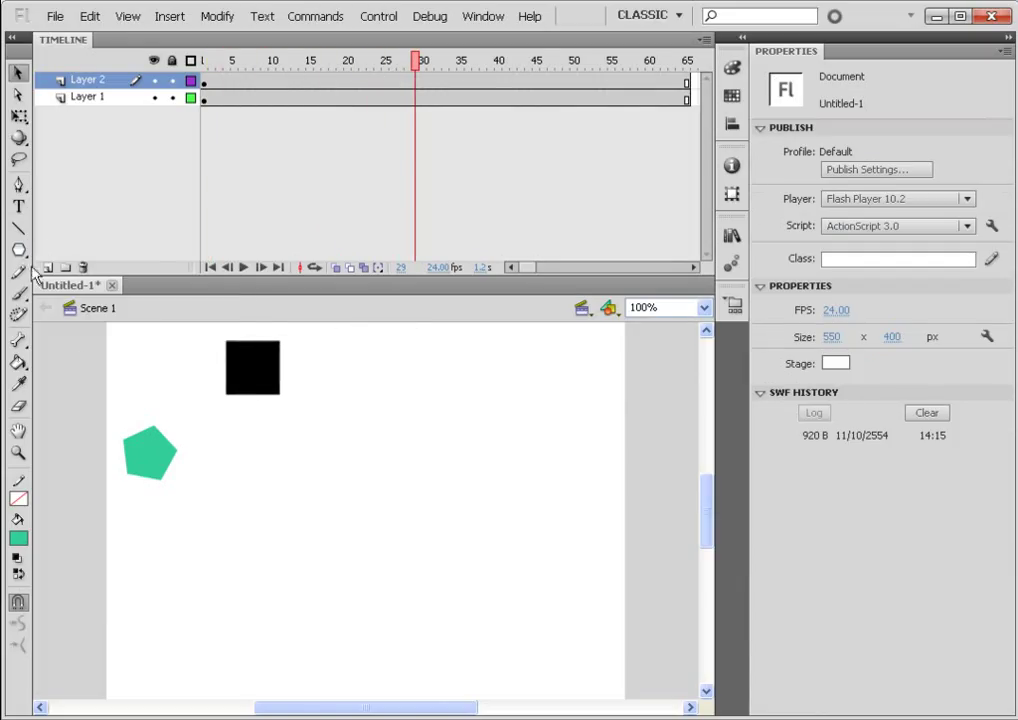
pyautogui.moveTo(417, 66); pyautogui.dragTo(206, 40)
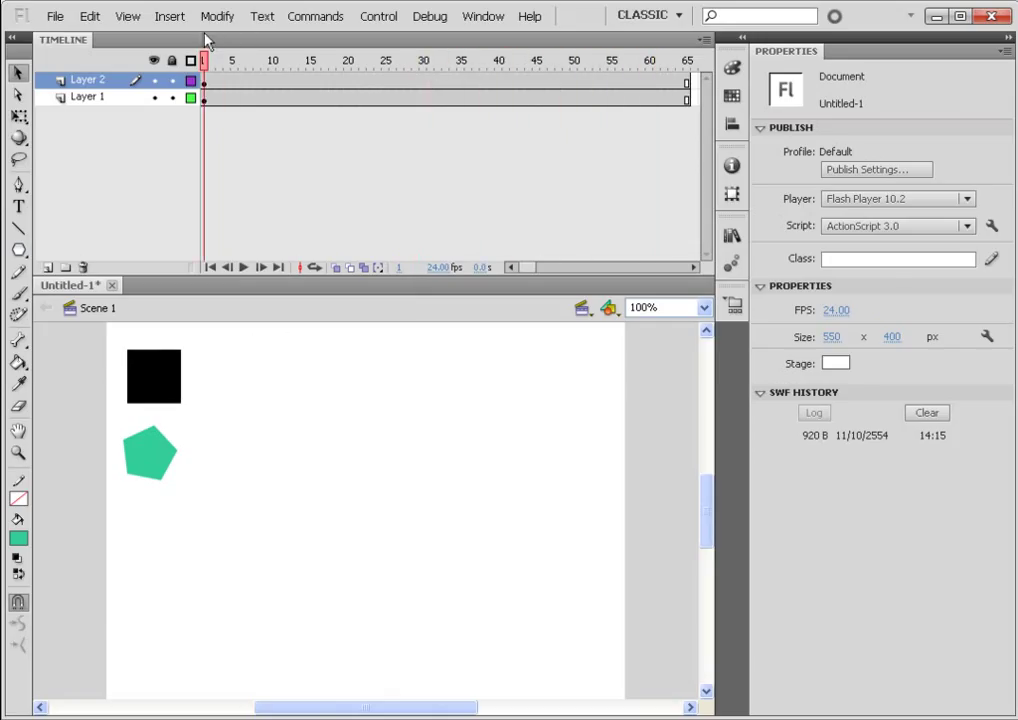
pyautogui.click(163, 370)
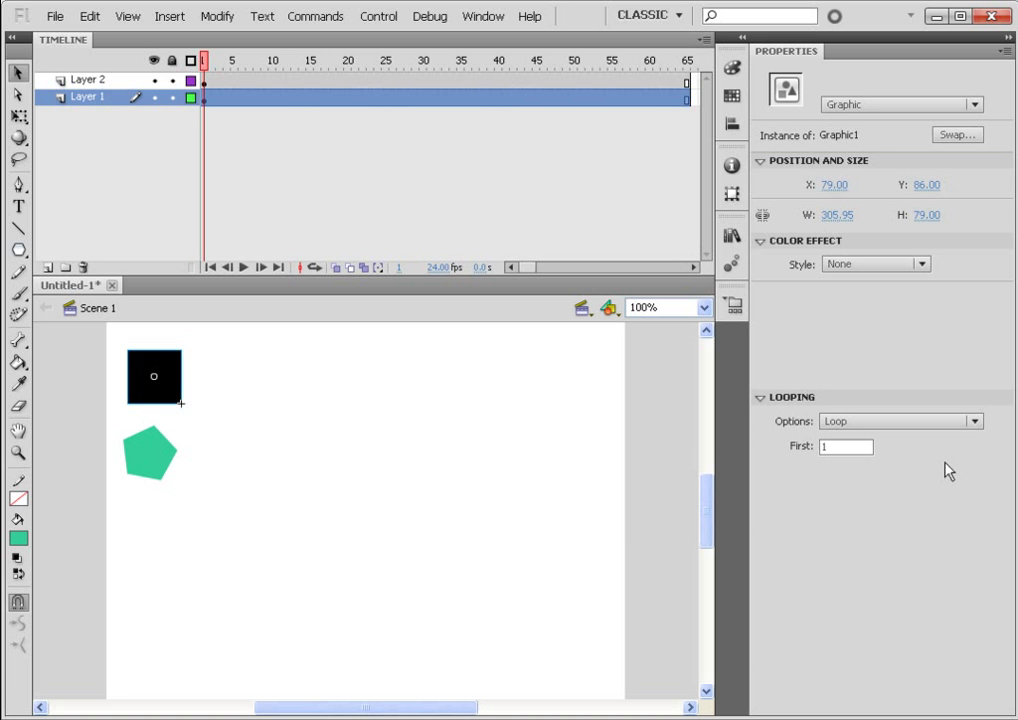
pyautogui.click(946, 423)
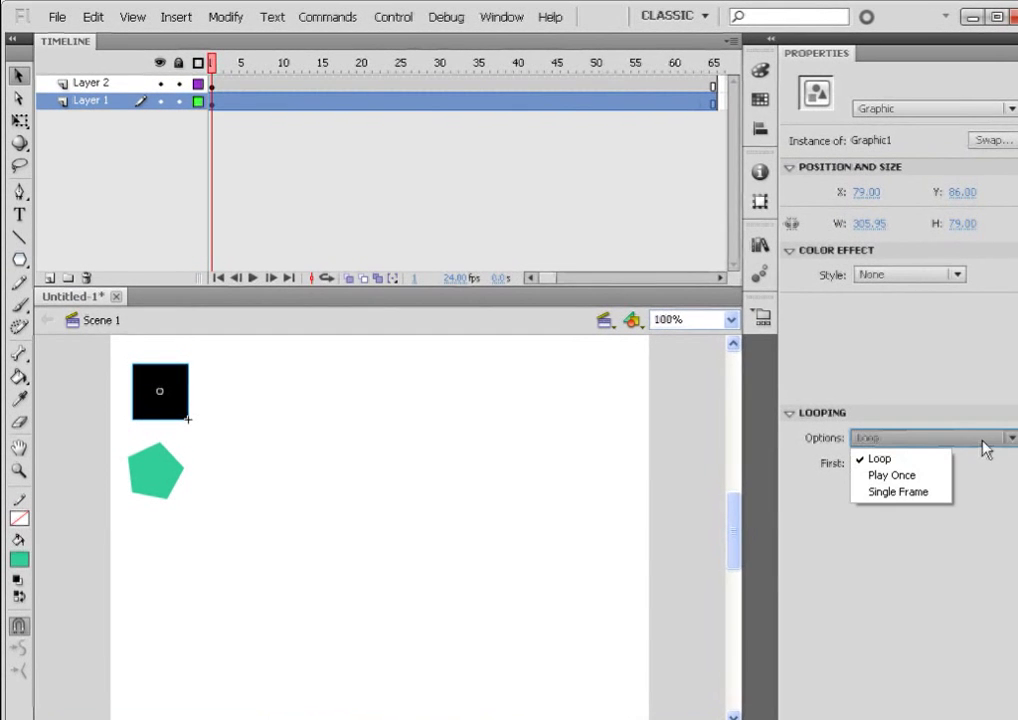
pyautogui.click(937, 478)
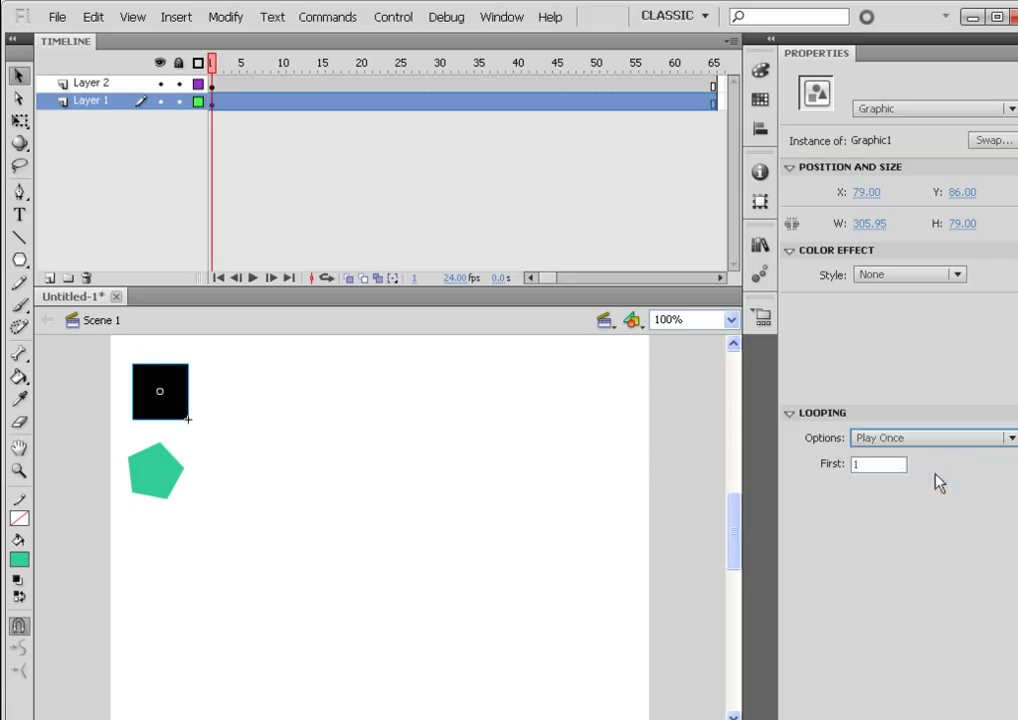
# - Scrub Scene 1's timeline and test the movie to compare the Play Once square with the pentagon, closing the preview
pyautogui.moveTo(224, 63); pyautogui.dragTo(386, 70)
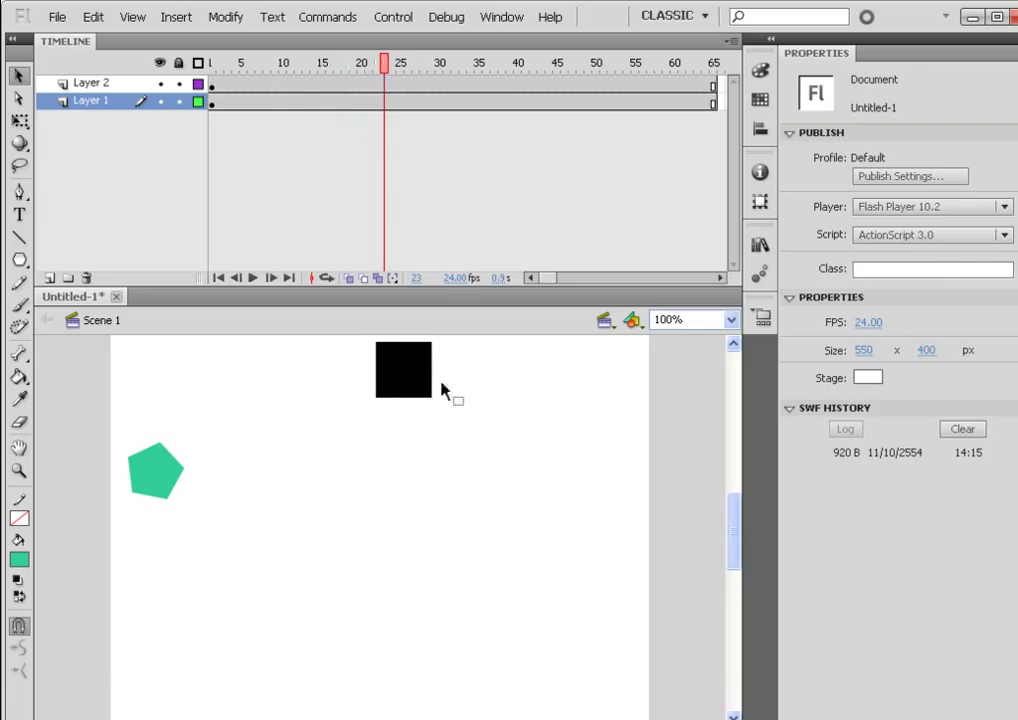
pyautogui.doubleClick(409, 377)
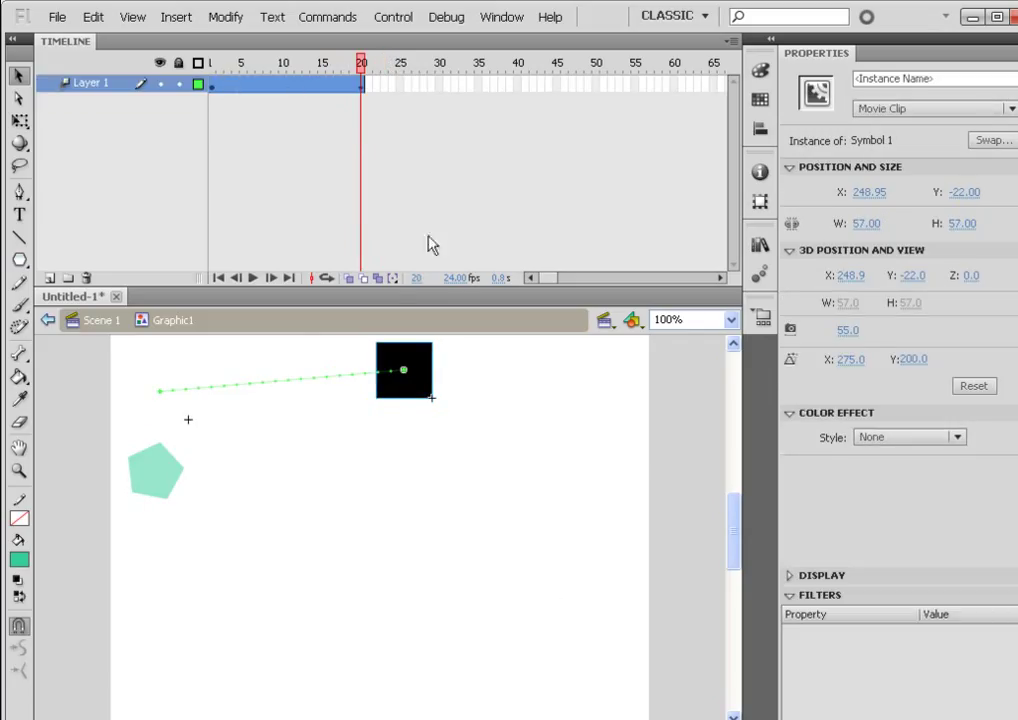
pyautogui.click(96, 320)
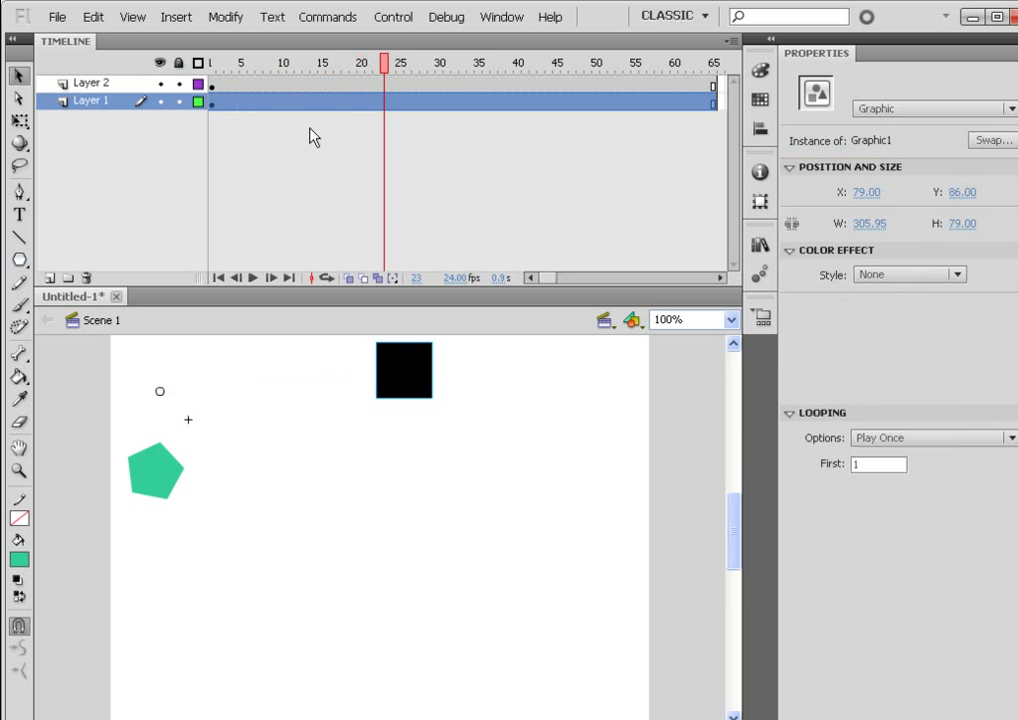
pyautogui.moveTo(213, 66); pyautogui.dragTo(718, 97)
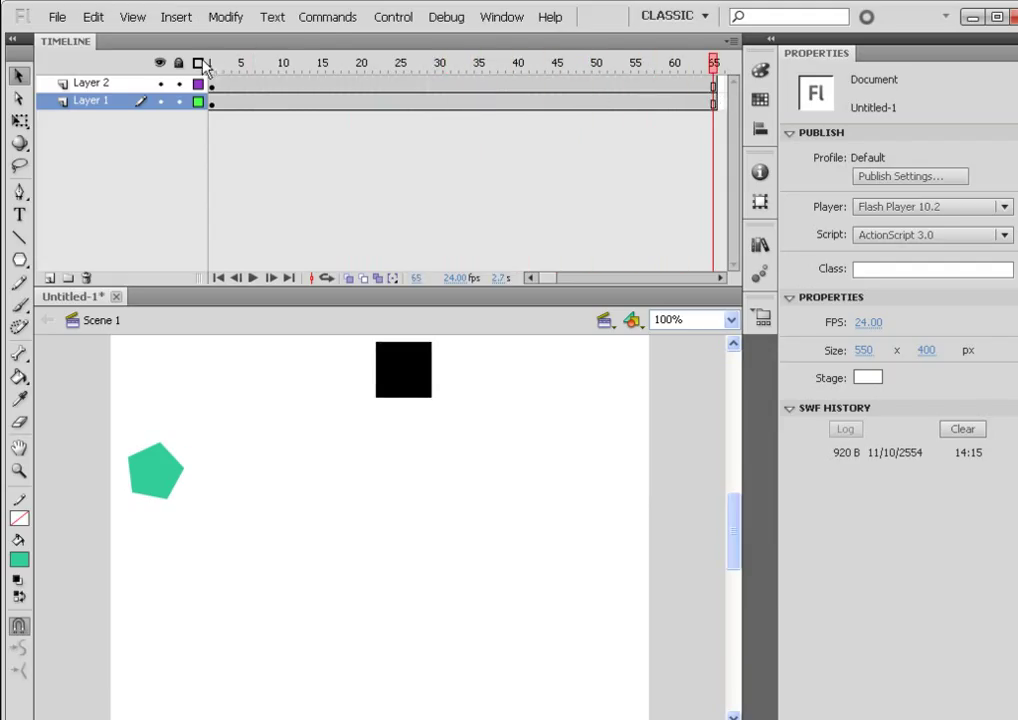
pyautogui.moveTo(214, 66); pyautogui.dragTo(628, 70)
pyautogui.click(170, 487)
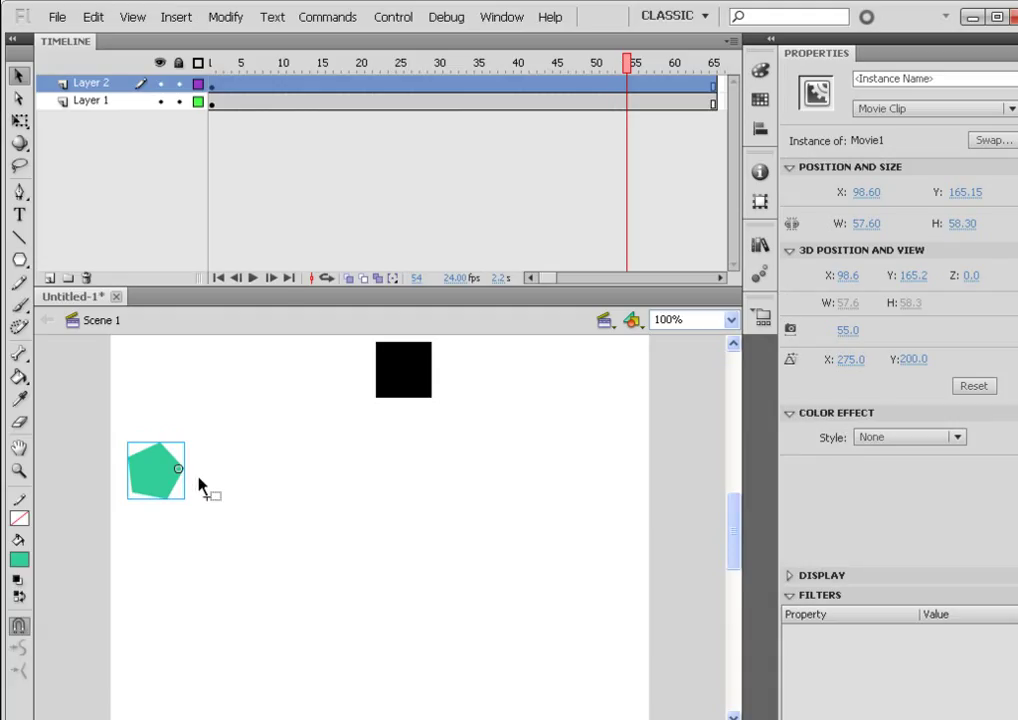
pyautogui.hotkey('ctrl', 'Return')
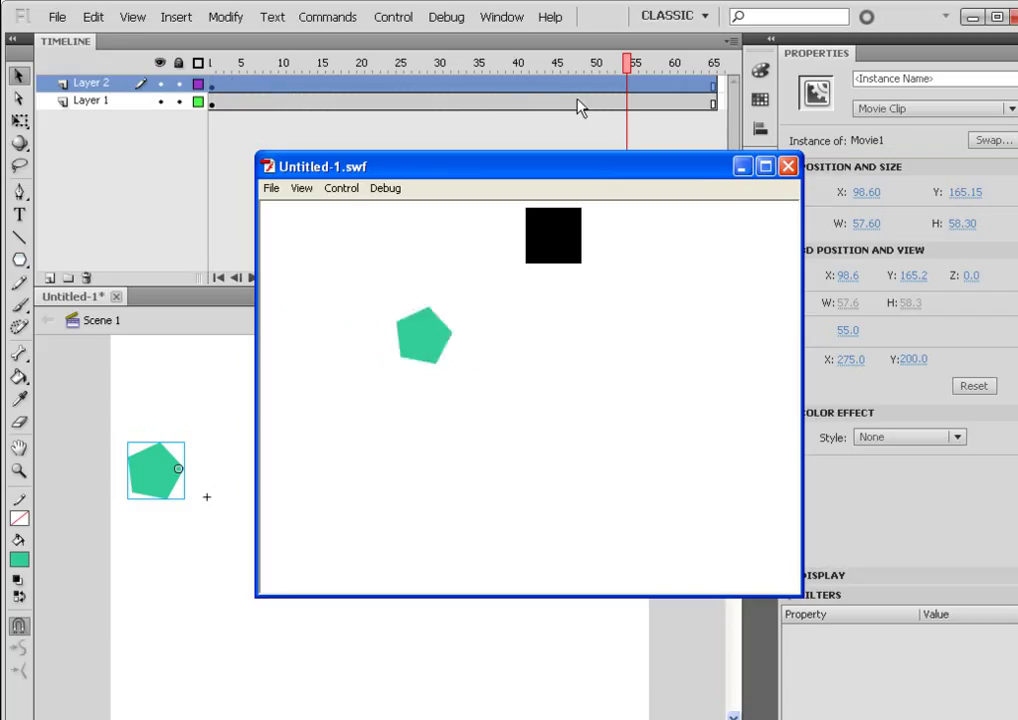
pyautogui.click(788, 168)
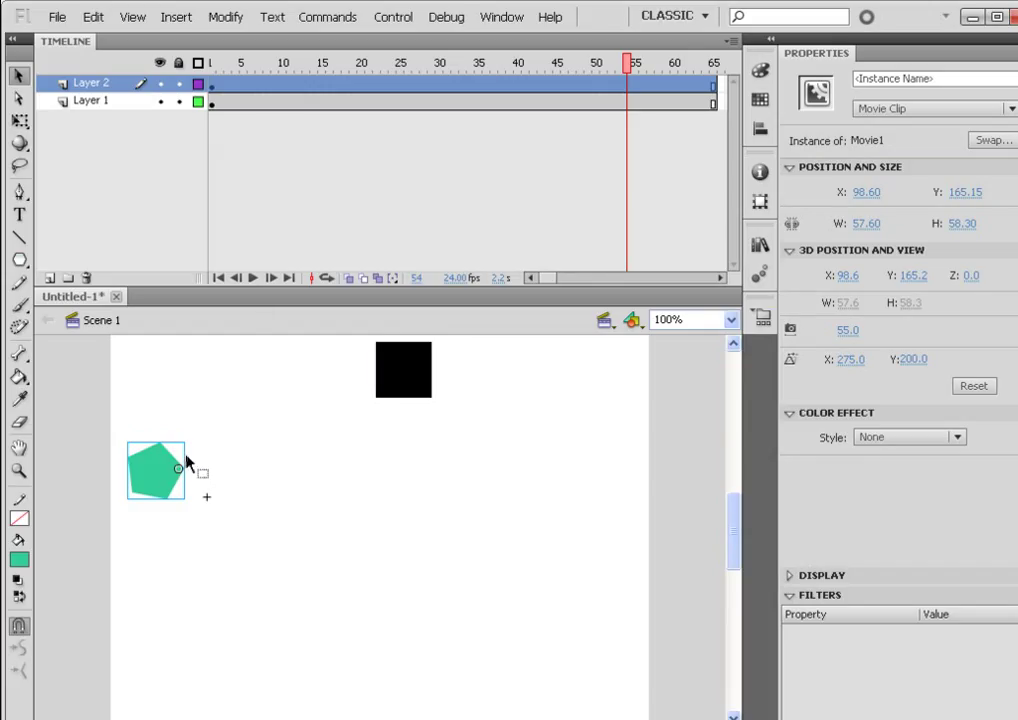
# - At frame 1, set the Graphic1 instance's first frame to 20 and scrub the opening frames to check it
pyautogui.moveTo(628, 66); pyautogui.dragTo(211, 85)
pyautogui.click(168, 389)
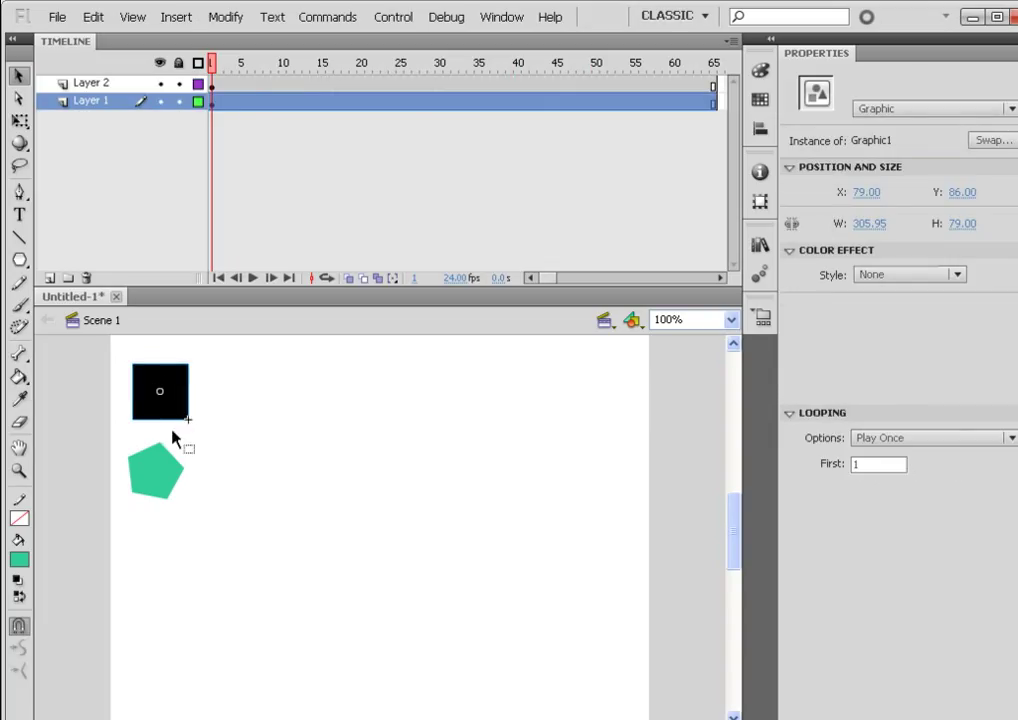
pyautogui.moveTo(862, 464); pyautogui.dragTo(800, 470)
pyautogui.write('20')
pyautogui.press('Return')
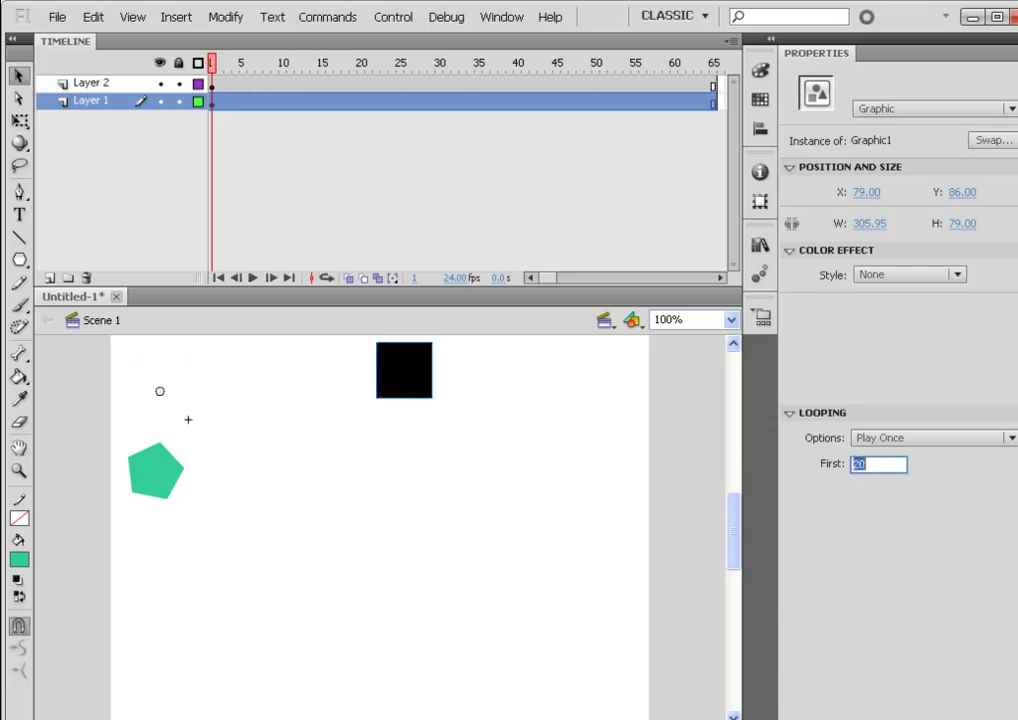
pyautogui.click(268, 64)
pyautogui.moveTo(270, 68); pyautogui.dragTo(211, 108)
# - Set the first frame of the Graphic1 square's Play Once looping to 10
pyautogui.click(402, 388)
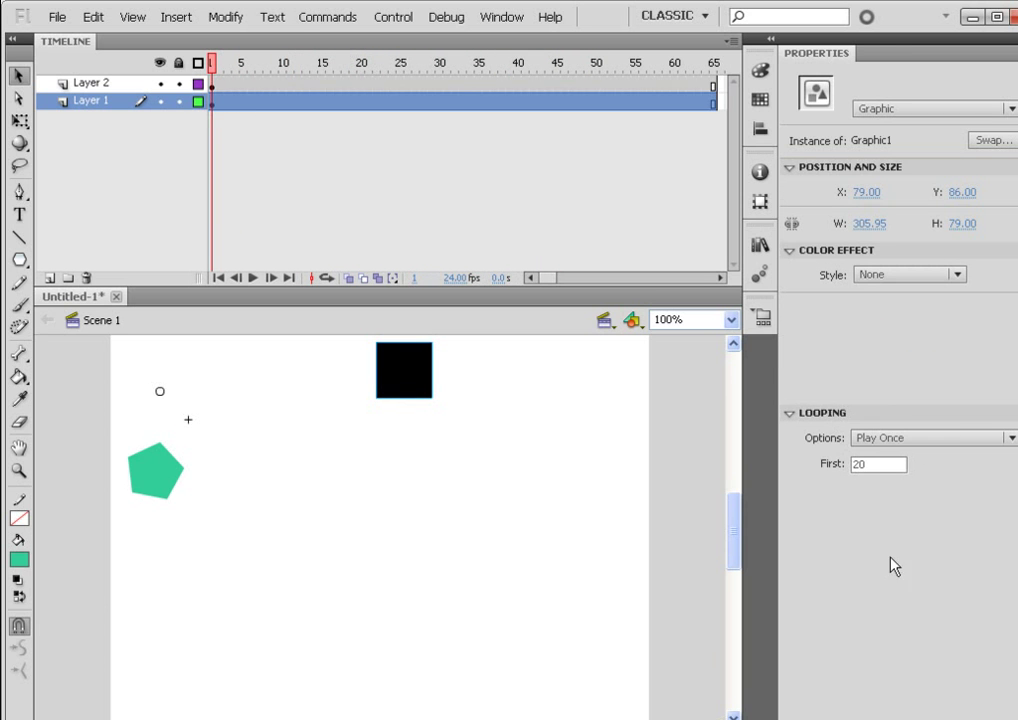
pyautogui.doubleClick(893, 465)
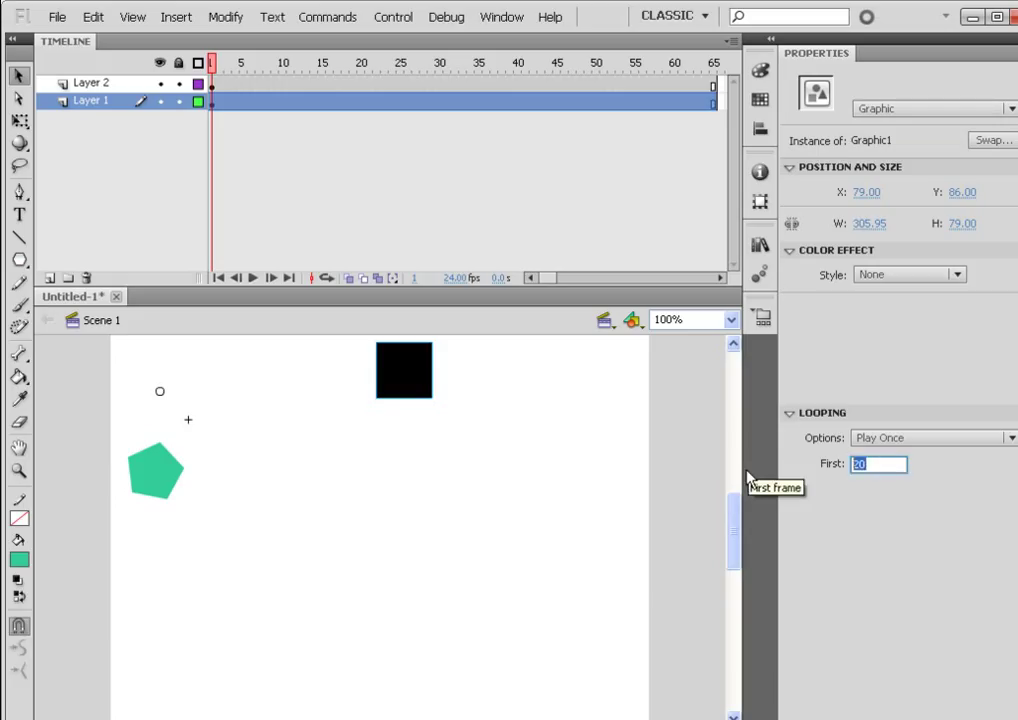
pyautogui.write('10')
pyautogui.press('Return')
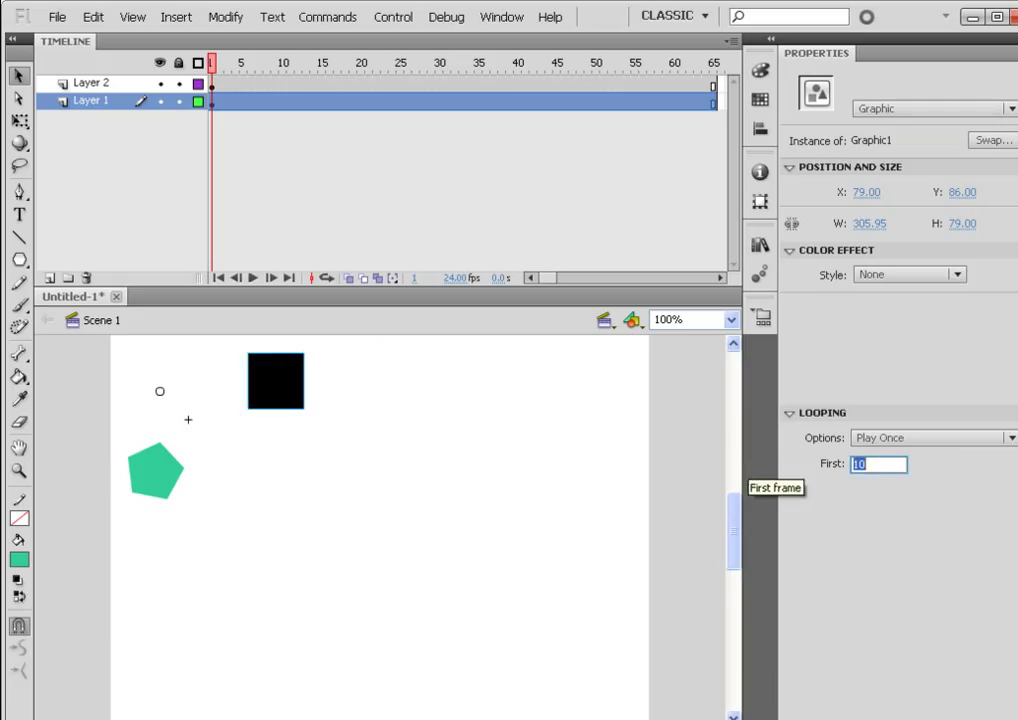
# - Scrub Scene 1 to frame 13, examine frame 10 of the tween inside Graphic1, and return to frame 1 of Scene 1
pyautogui.click(268, 400)
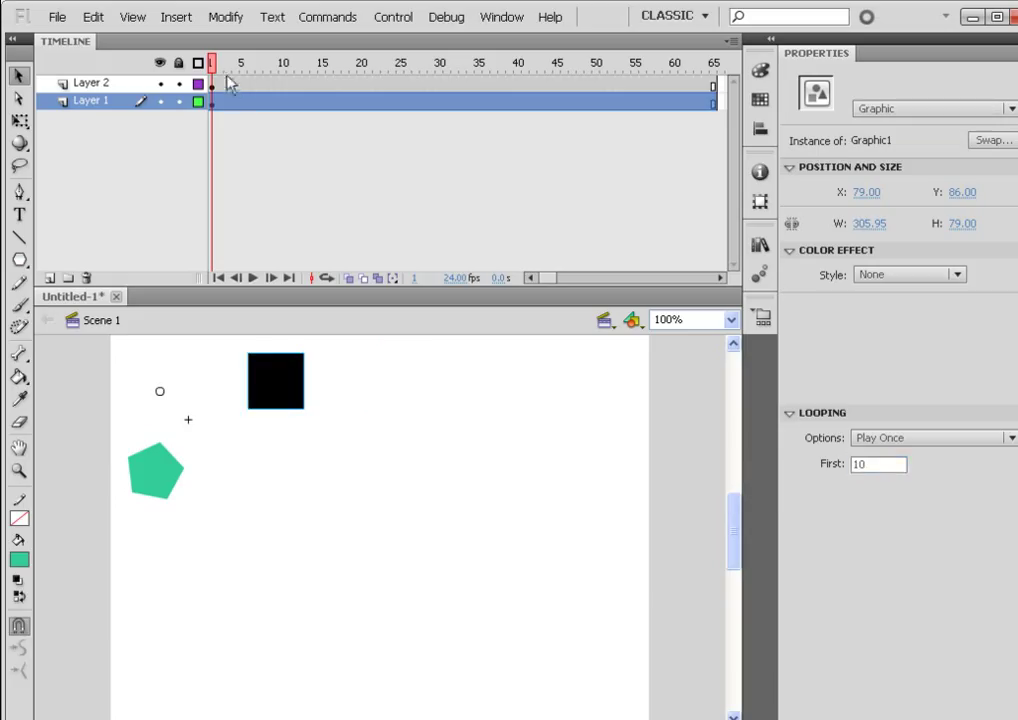
pyautogui.moveTo(218, 70); pyautogui.dragTo(308, 147)
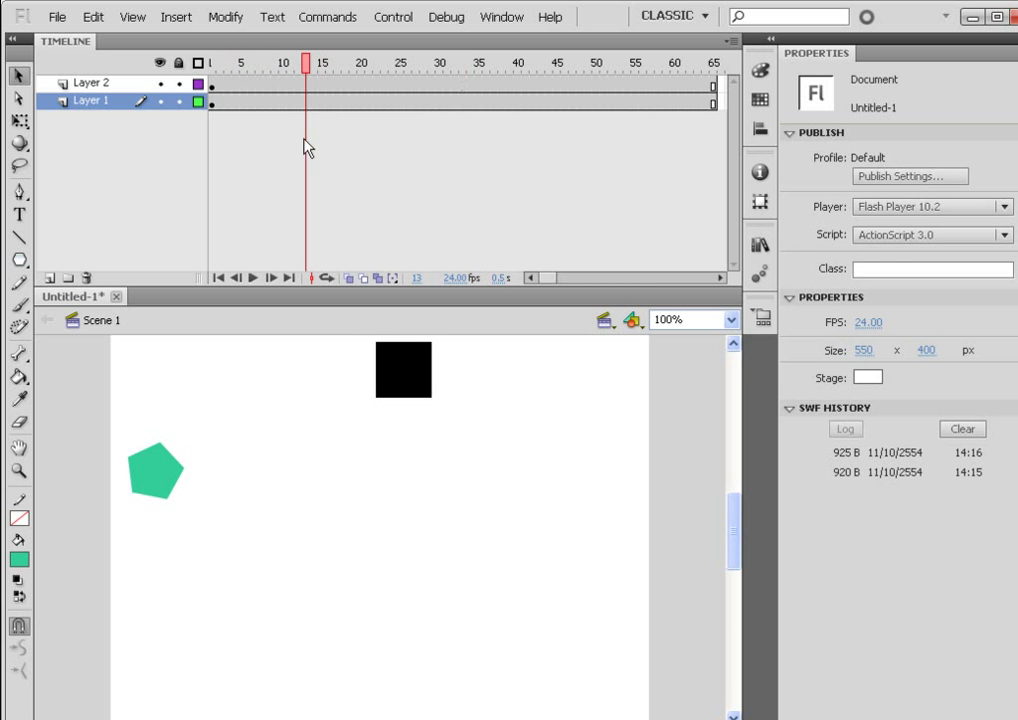
pyautogui.doubleClick(423, 385)
pyautogui.moveTo(361, 75); pyautogui.dragTo(211, 88)
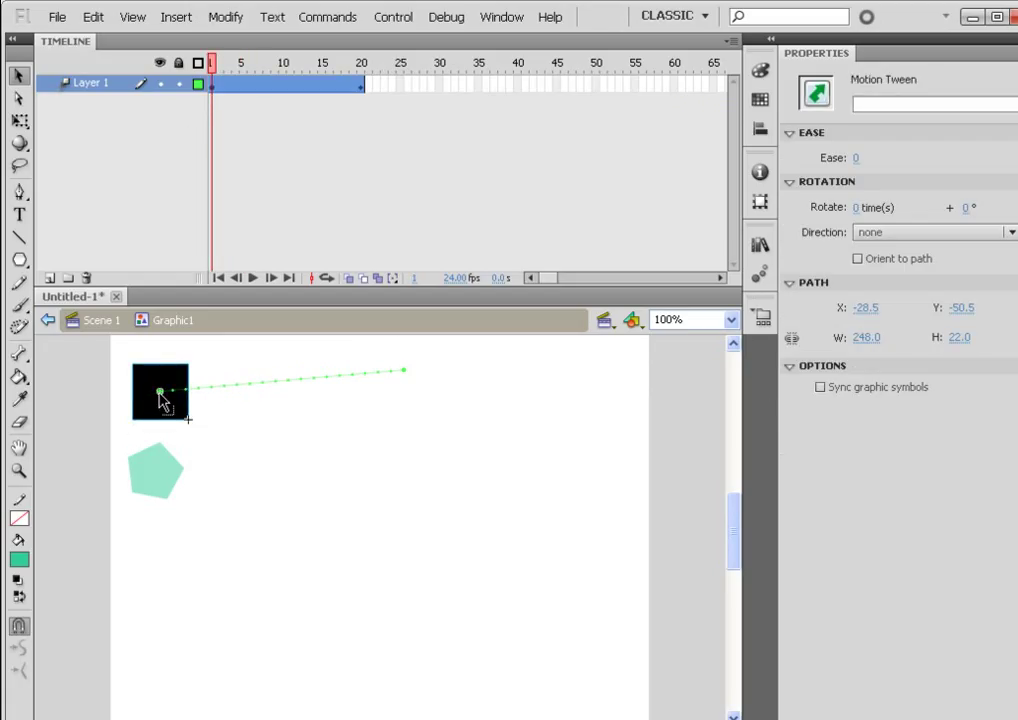
pyautogui.moveTo(213, 78); pyautogui.dragTo(287, 76)
pyautogui.click(275, 376)
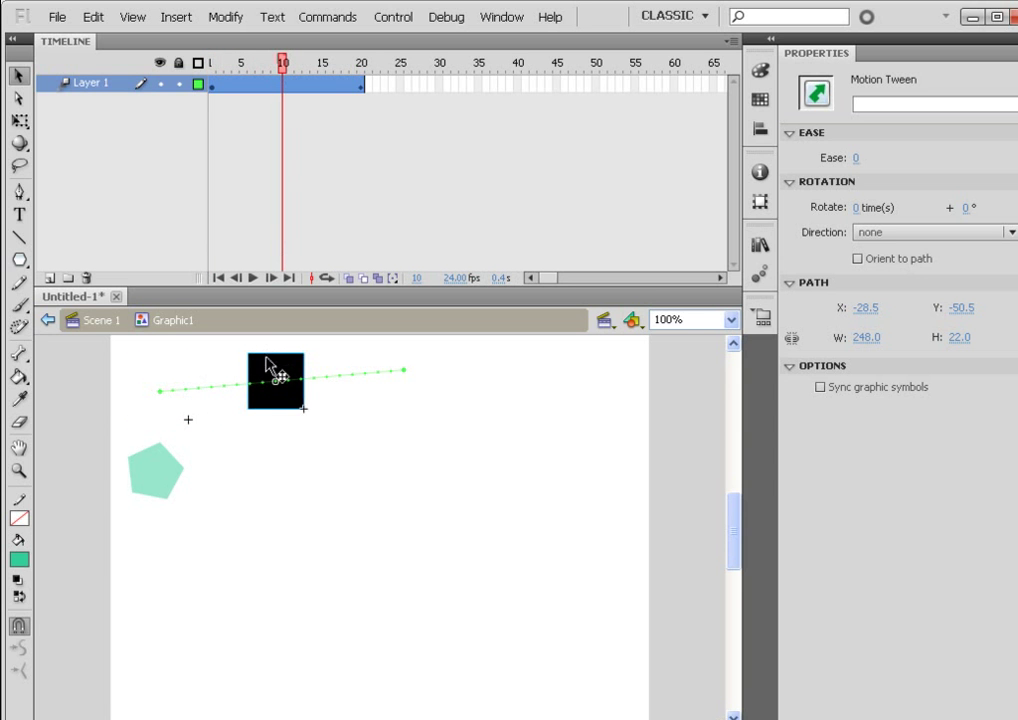
pyautogui.click(95, 321)
pyautogui.moveTo(306, 63); pyautogui.dragTo(211, 66)
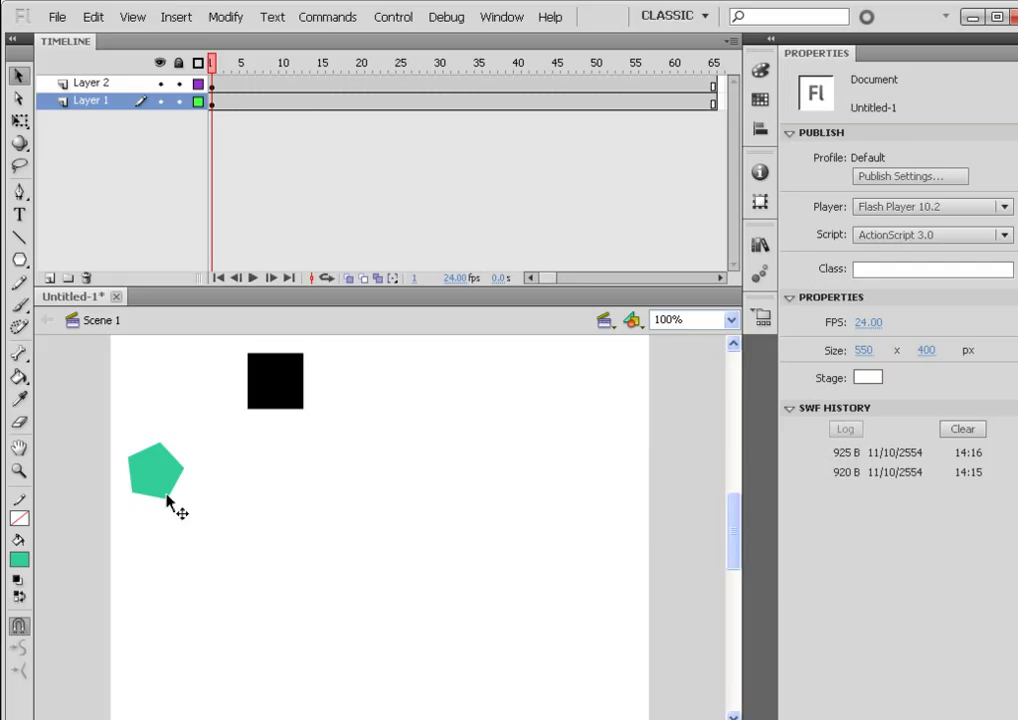
# - Set the Graphic1 square's looping option to Single Frame with first frame 1
pyautogui.click(283, 398)
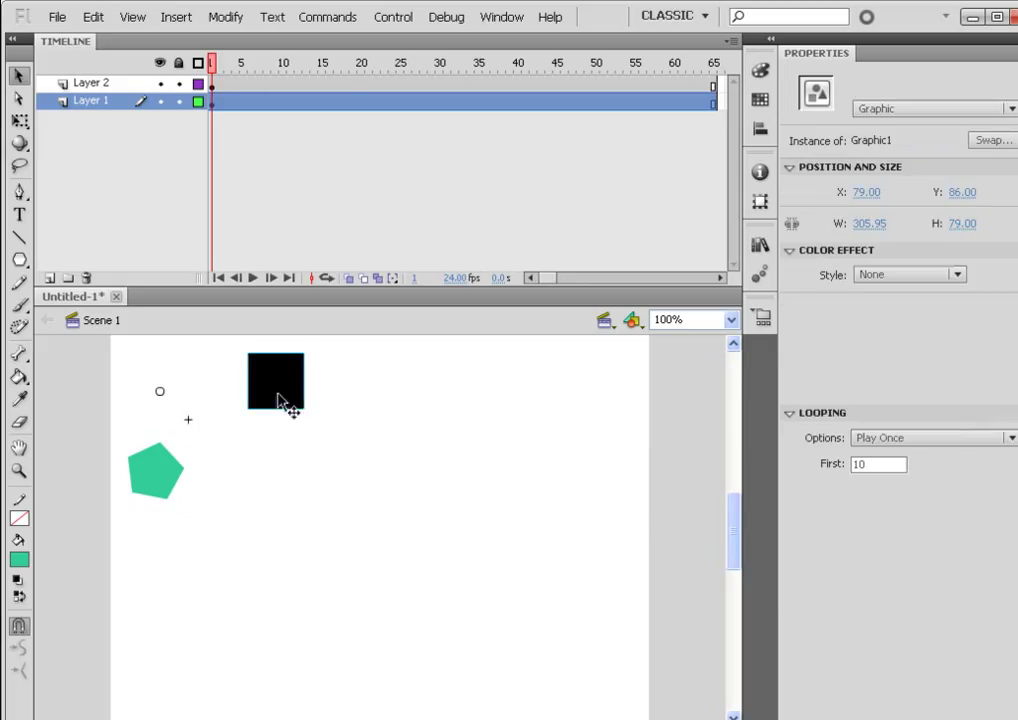
pyautogui.click(928, 440)
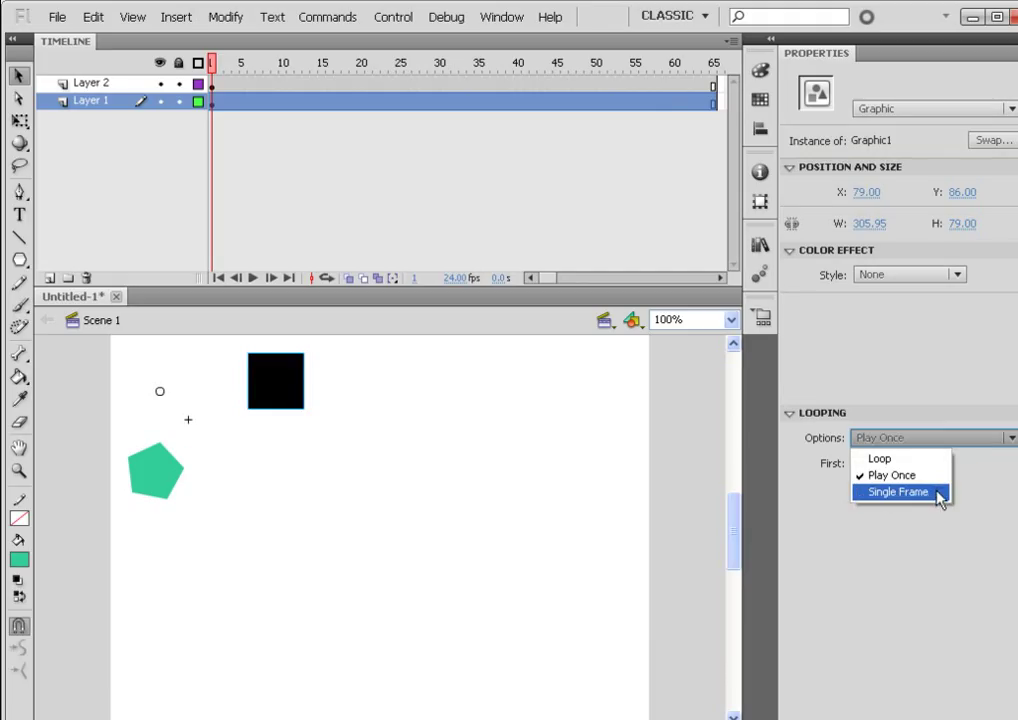
pyautogui.click(940, 493)
pyautogui.moveTo(891, 466); pyautogui.dragTo(825, 475)
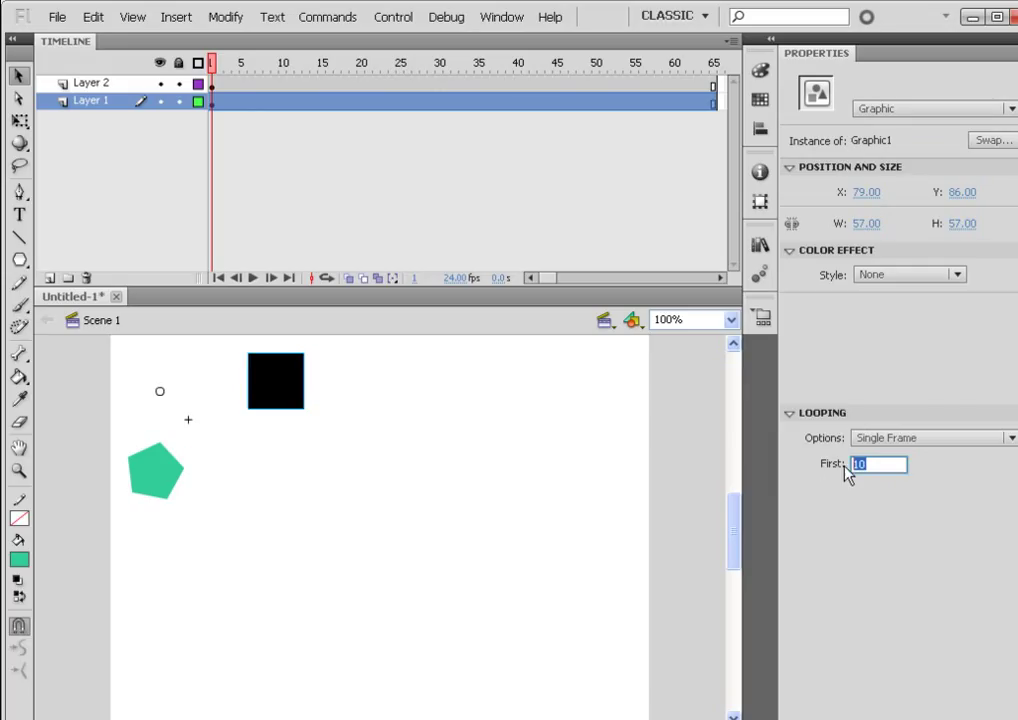
pyautogui.write('1')
pyautogui.press('Return')
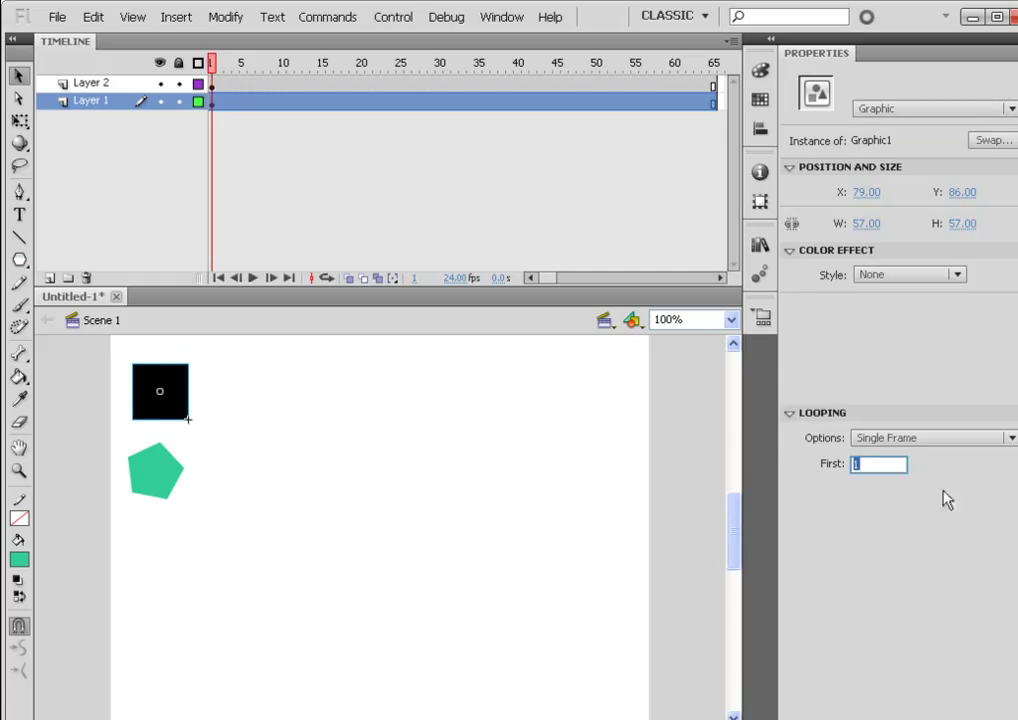
# - Set the Graphic1 square's first frame to 5 and check that frame inside the symbol, returning to Scene 1
pyautogui.write('5')
pyautogui.press('Return')
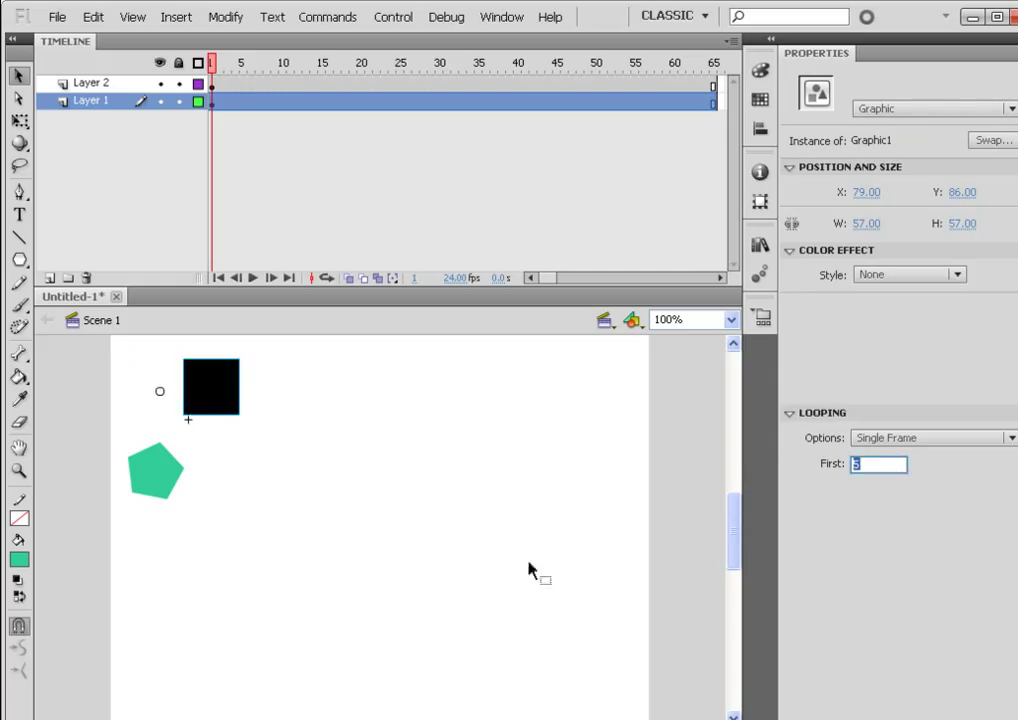
pyautogui.doubleClick(220, 402)
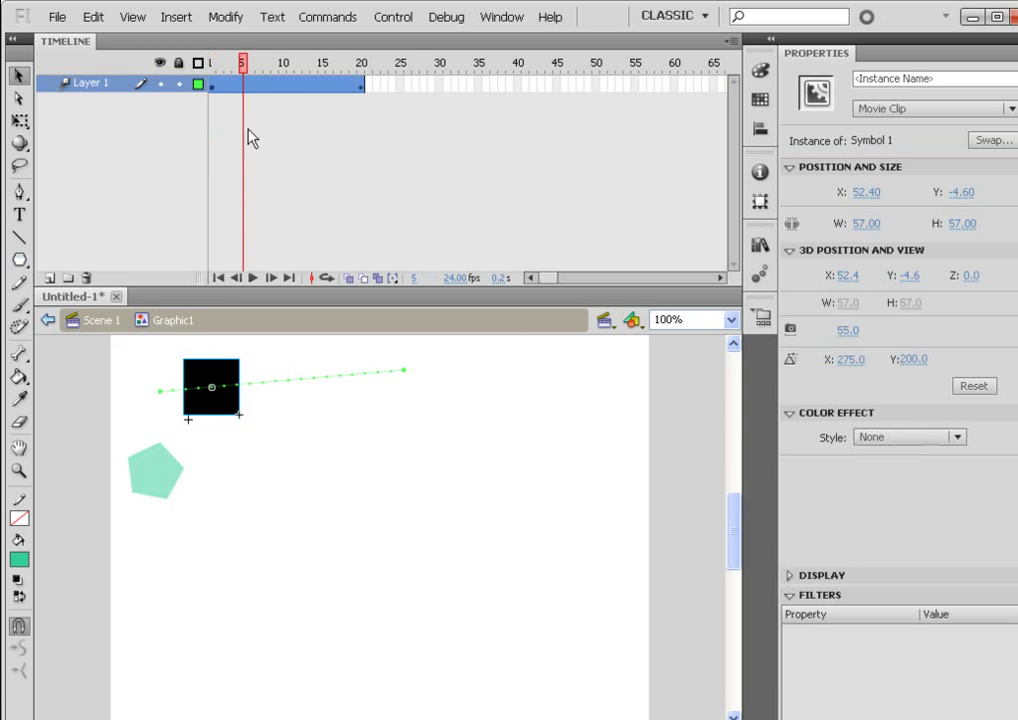
pyautogui.click(98, 320)
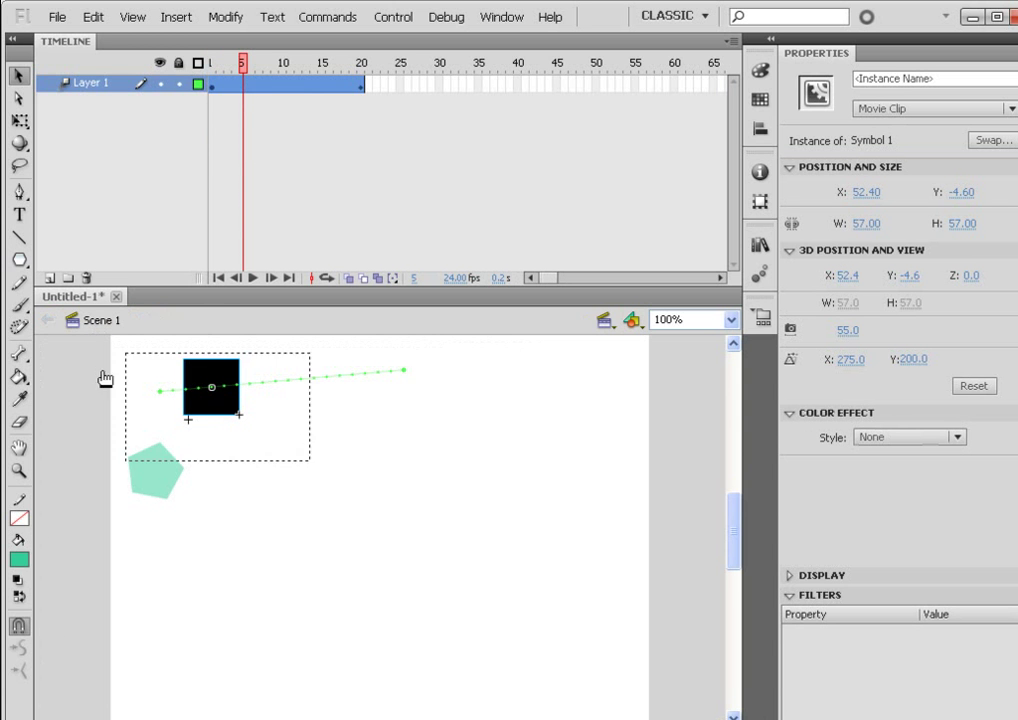
# - Set the Graphic1 square's single frame to 12 and check that frame inside the symbol, returning to Scene 1
pyautogui.click(875, 463)
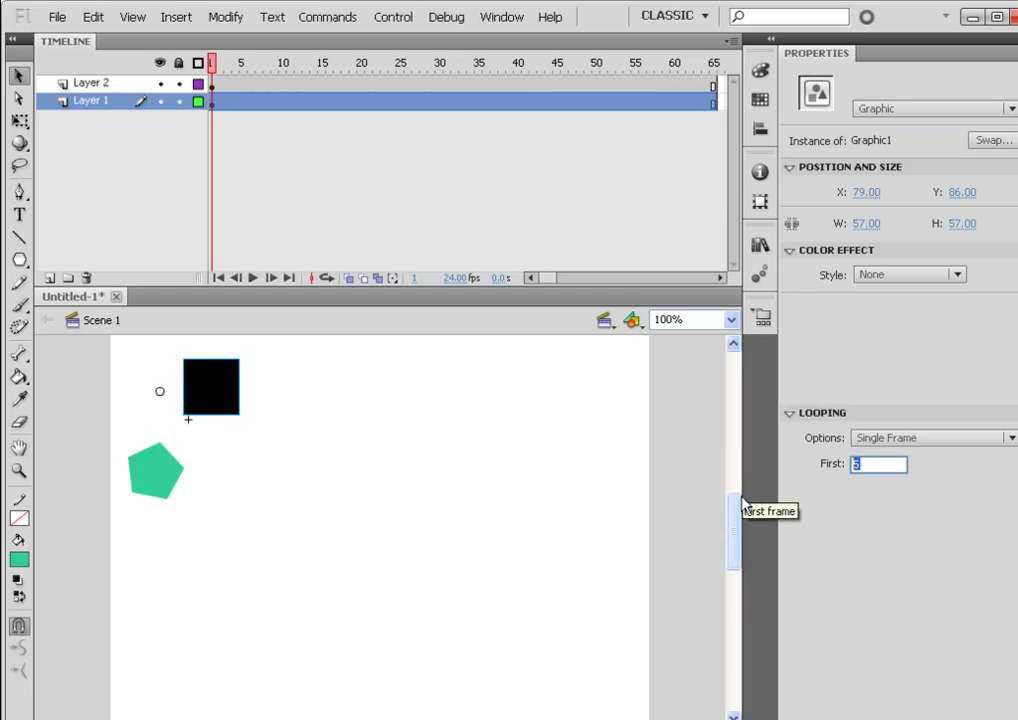
pyautogui.write('12')
pyautogui.press('Return')
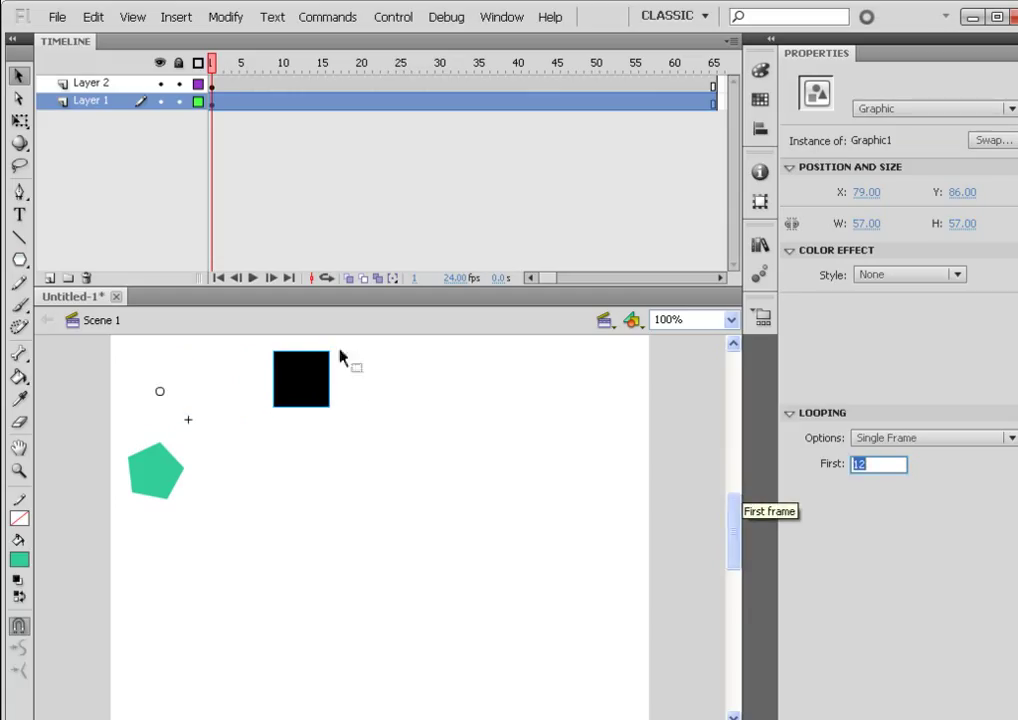
pyautogui.doubleClick(312, 388)
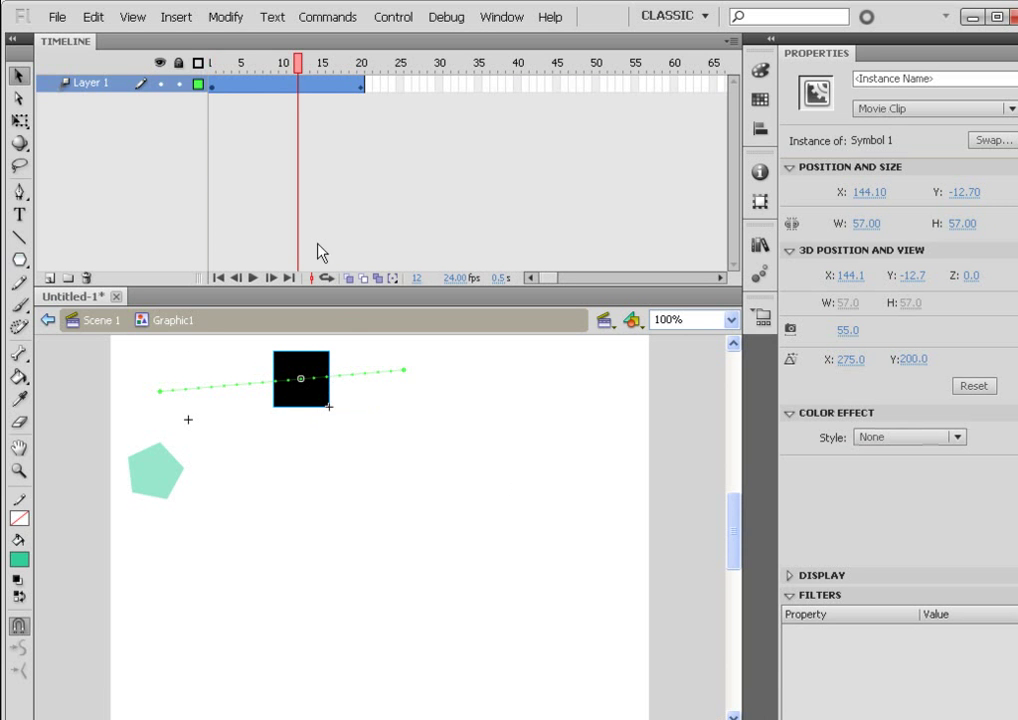
pyautogui.click(100, 320)
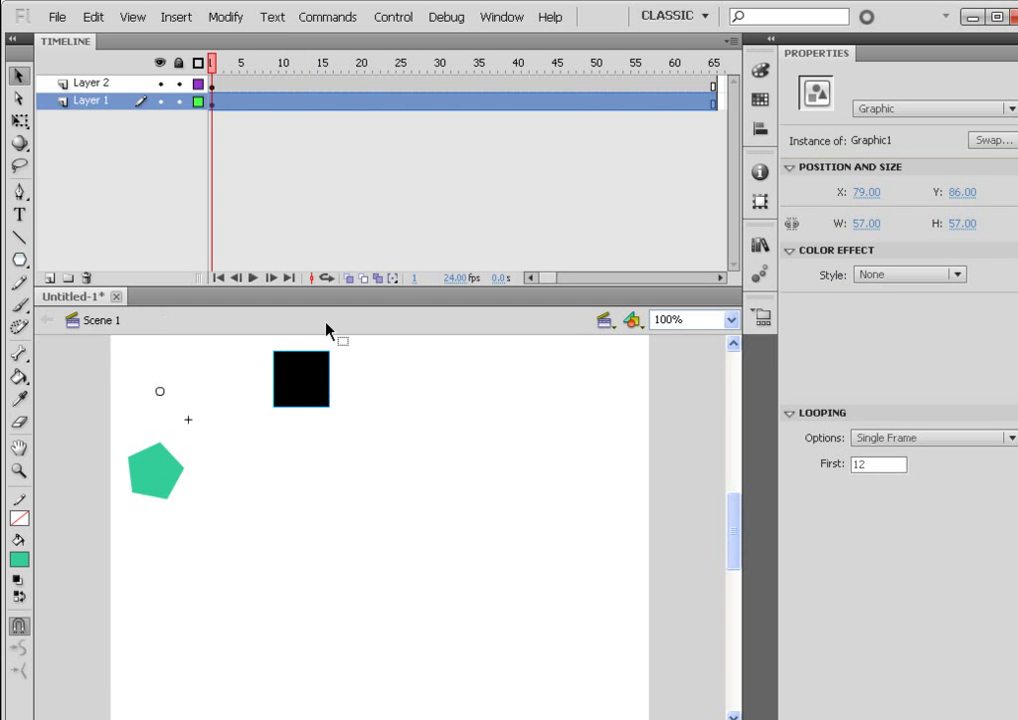
# - Switch the Graphic1 square's looping option to Loop and Play Once, and back to Single Frame
pyautogui.click(899, 440)
pyautogui.click(899, 459)
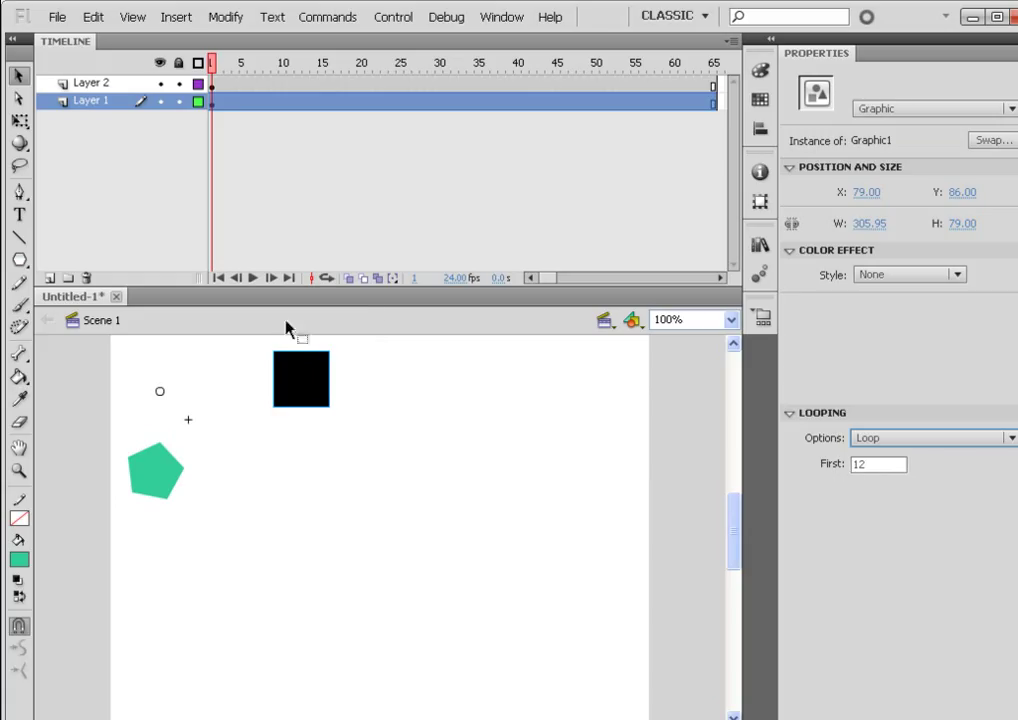
pyautogui.click(960, 440)
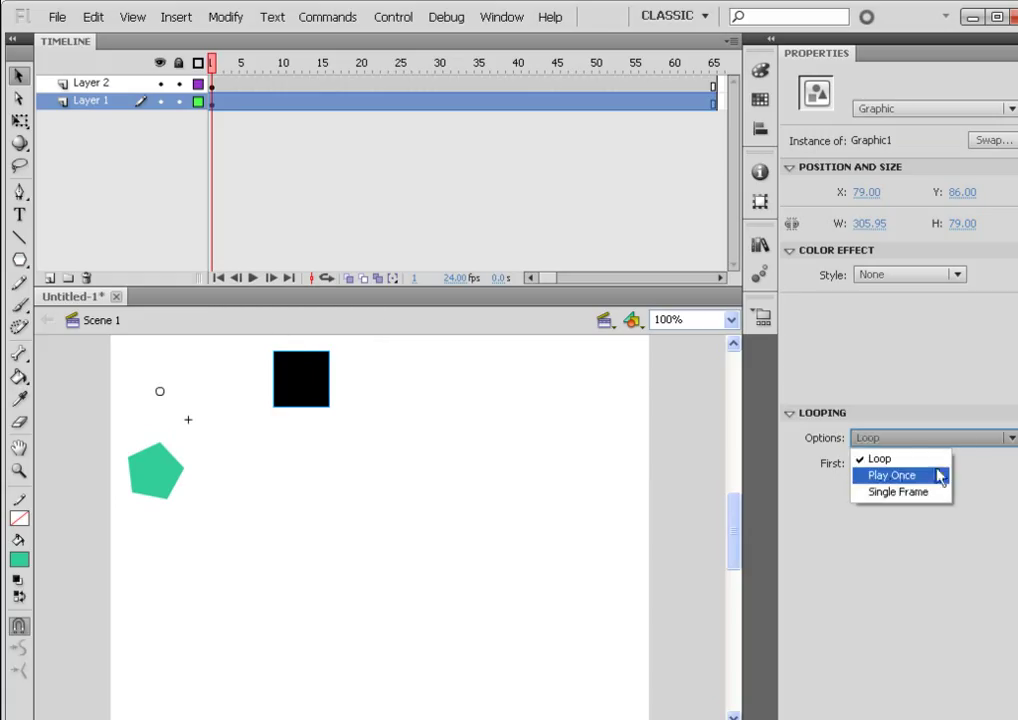
pyautogui.click(933, 477)
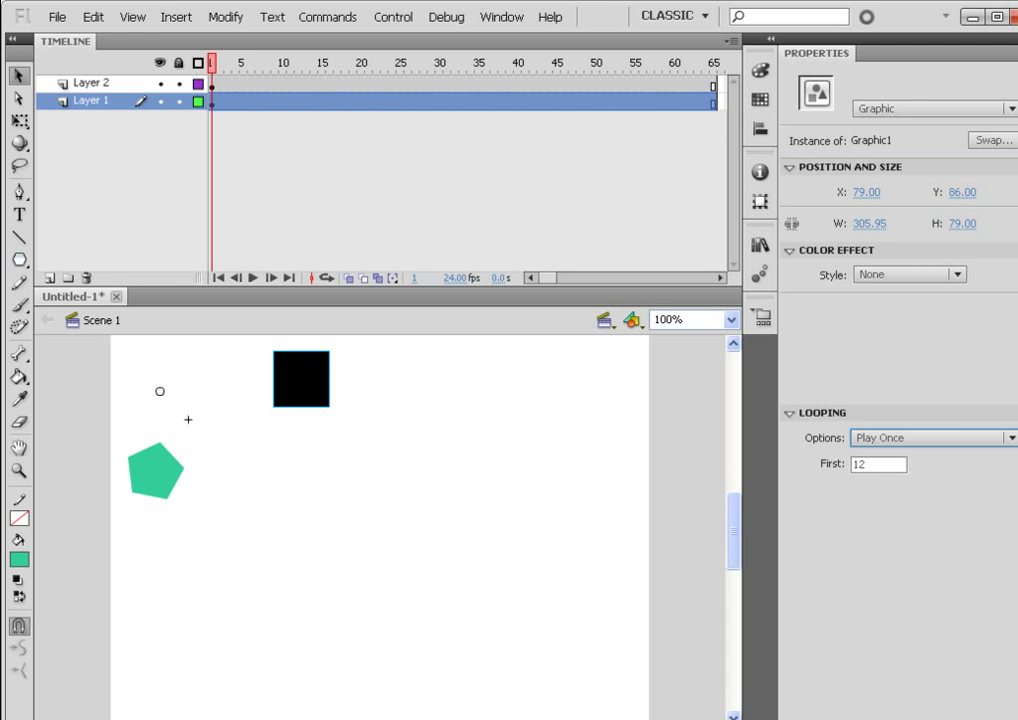
pyautogui.click(955, 437)
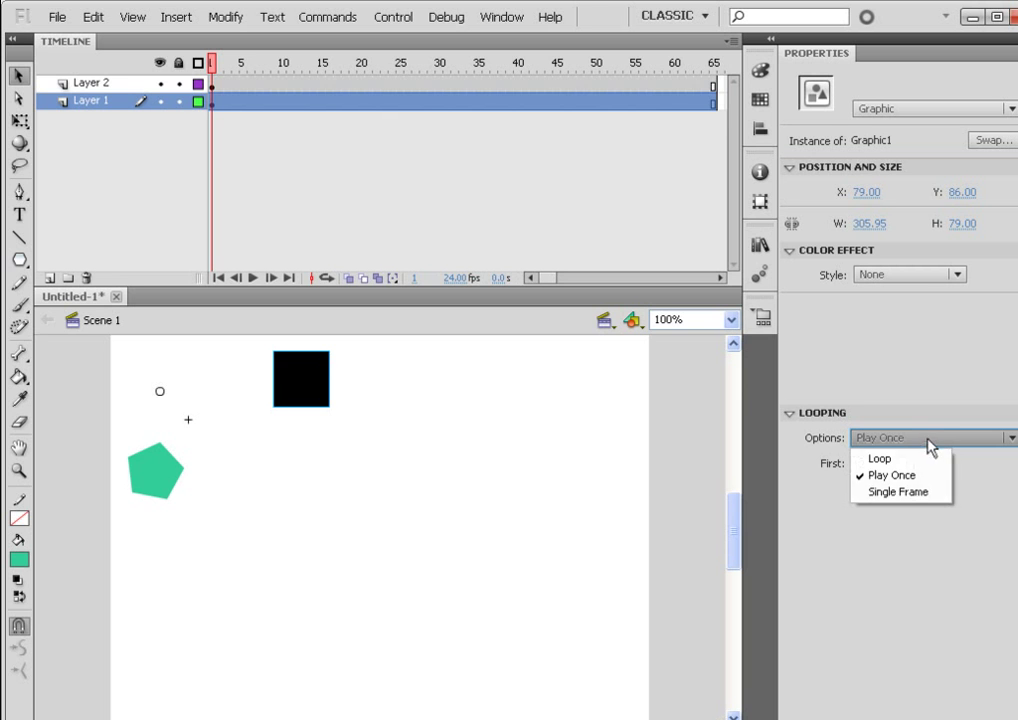
pyautogui.click(908, 492)
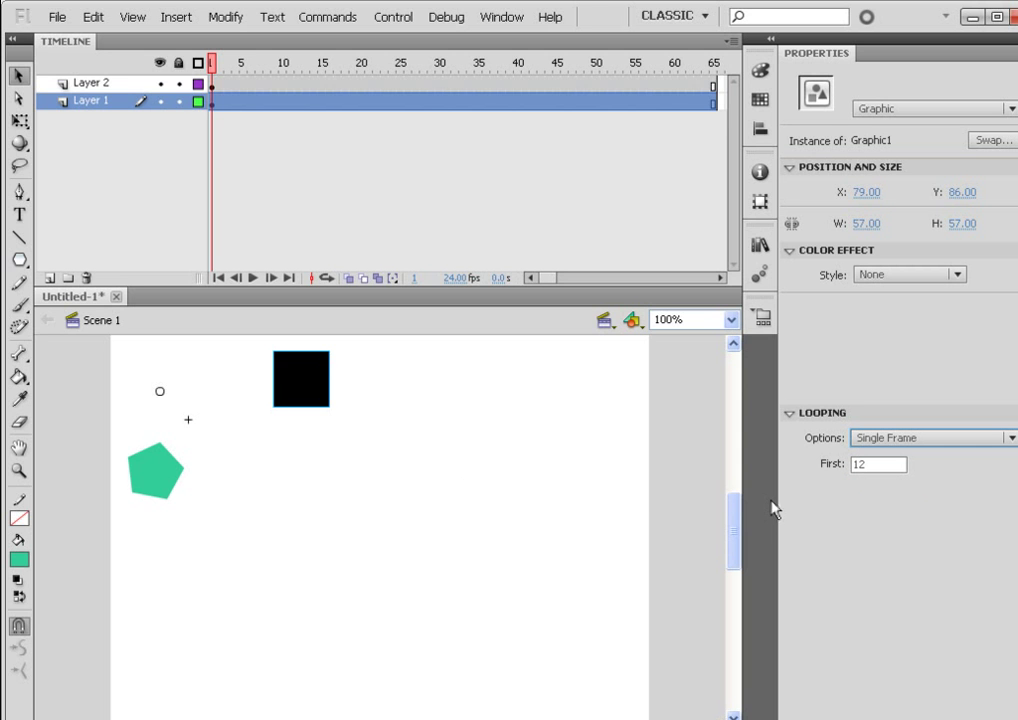
# - Select the Graphic1 square and the Movie1 pentagon in turn to compare their instance properties
pyautogui.click(867, 461)
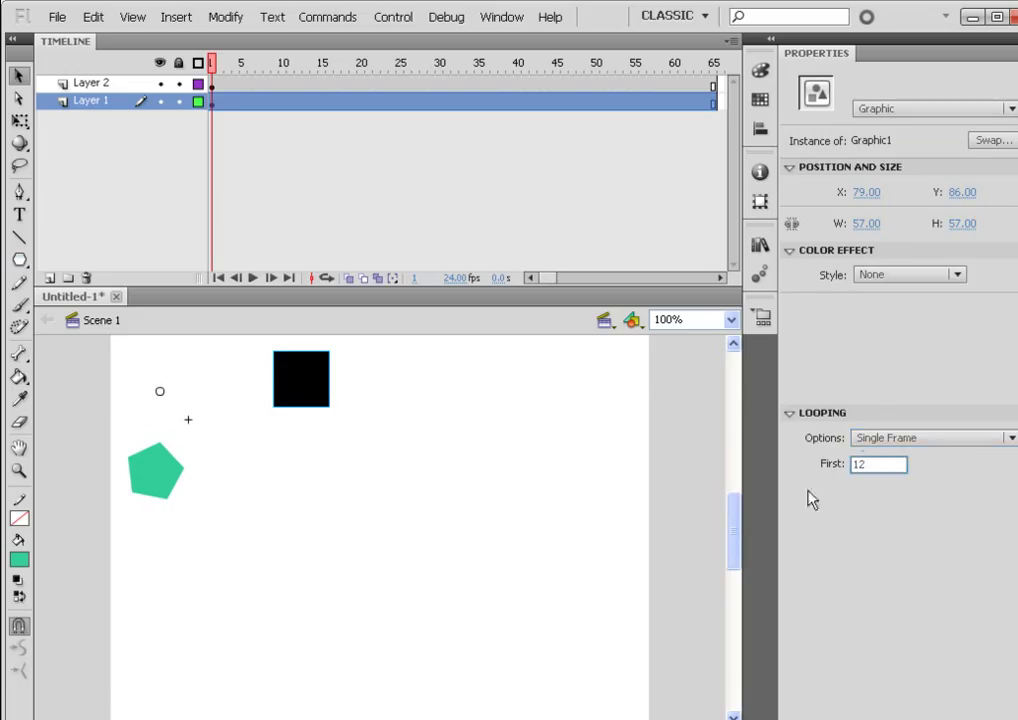
pyautogui.click(457, 502)
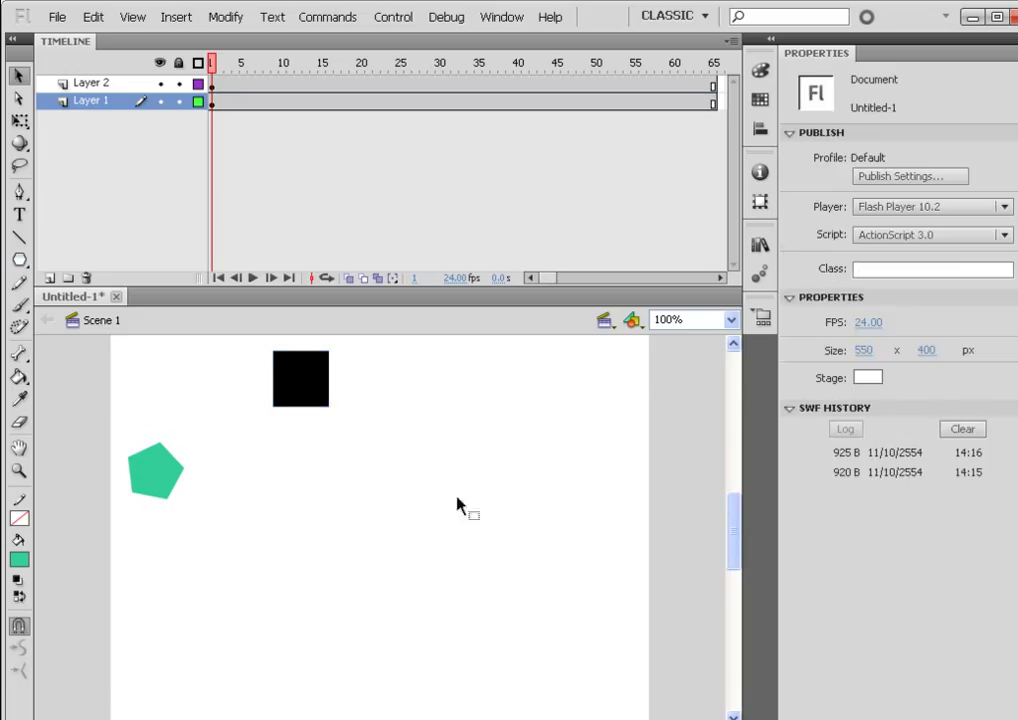
pyautogui.click(320, 396)
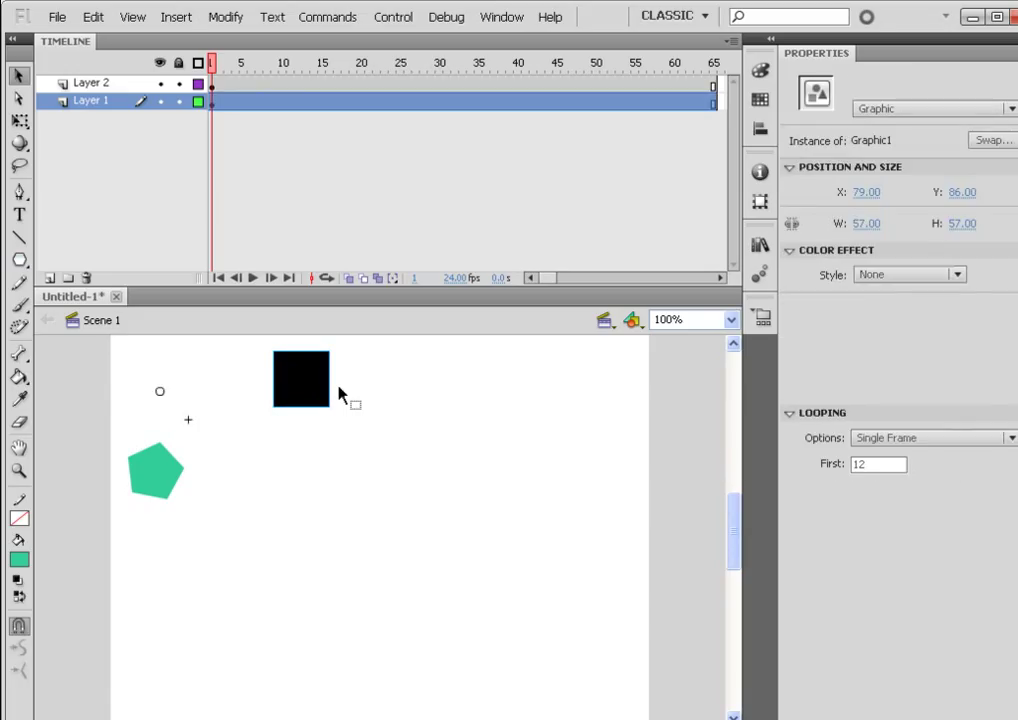
pyautogui.click(141, 462)
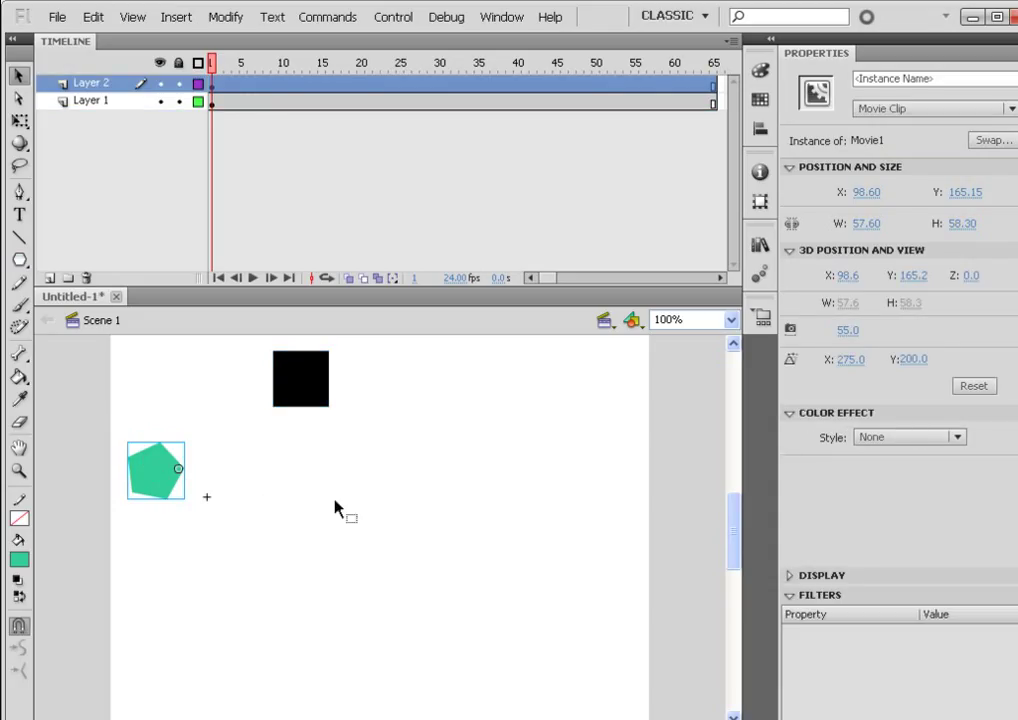
# - Set the Graphic1 square's Single Frame first frame to 5 and test the movie, closing the preview
pyautogui.click(318, 386)
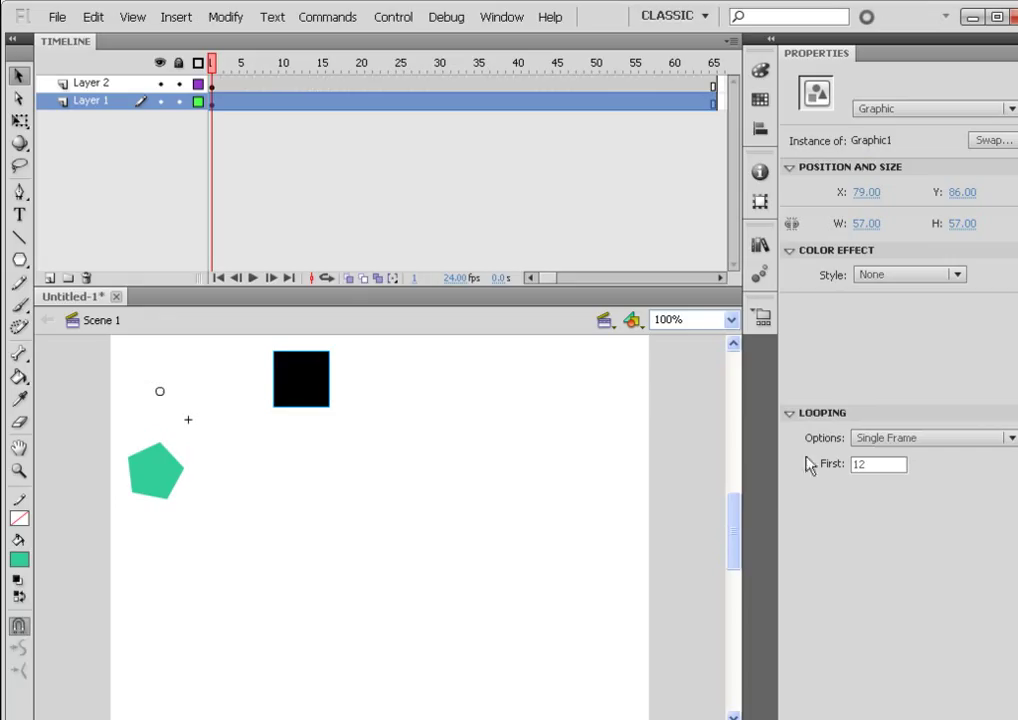
pyautogui.click(880, 464)
pyautogui.write('5')
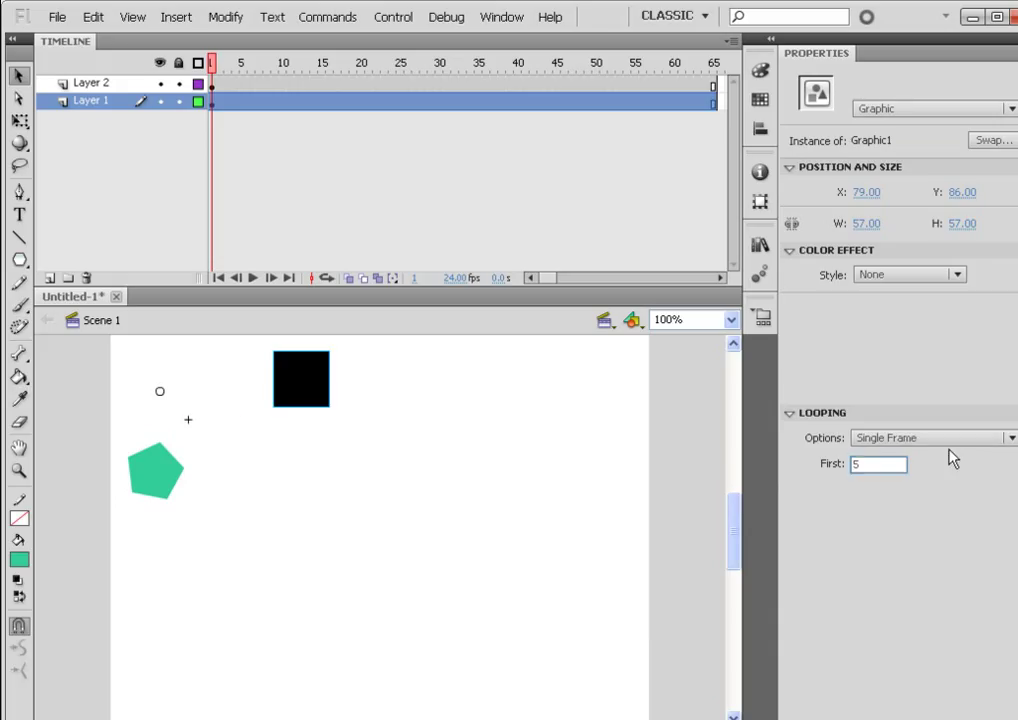
pyautogui.press('Return')
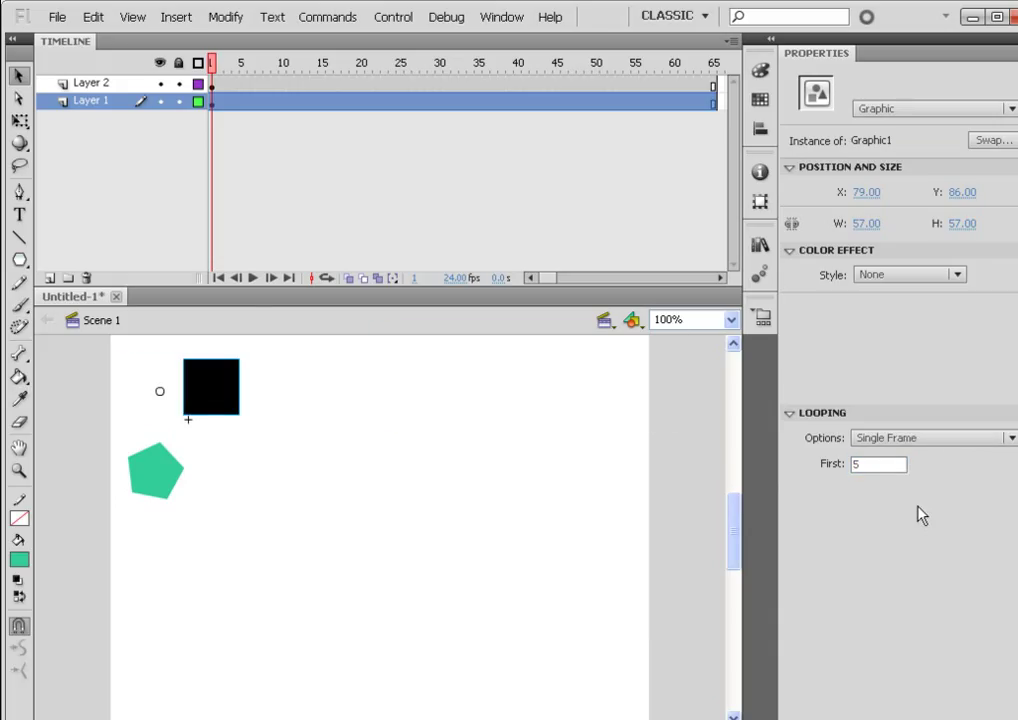
pyautogui.hotkey('ctrl', 'Return')
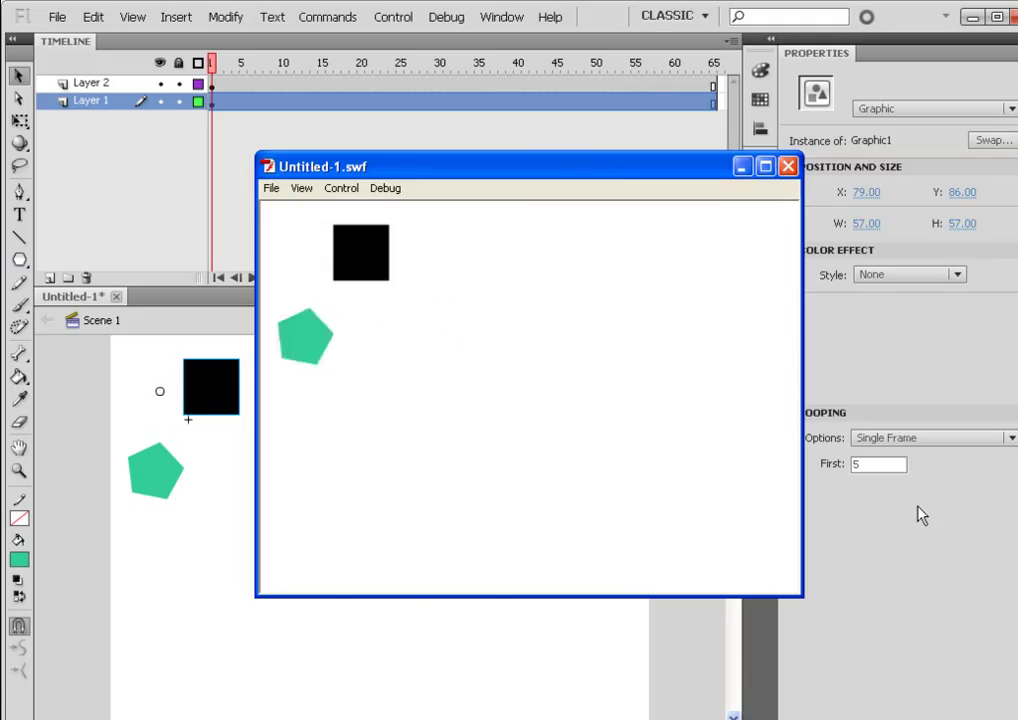
pyautogui.click(787, 166)
# - Set the Graphic1 square's looping option to Loop and check its starting frame inside the symbol, returning to Scene 1
pyautogui.click(889, 440)
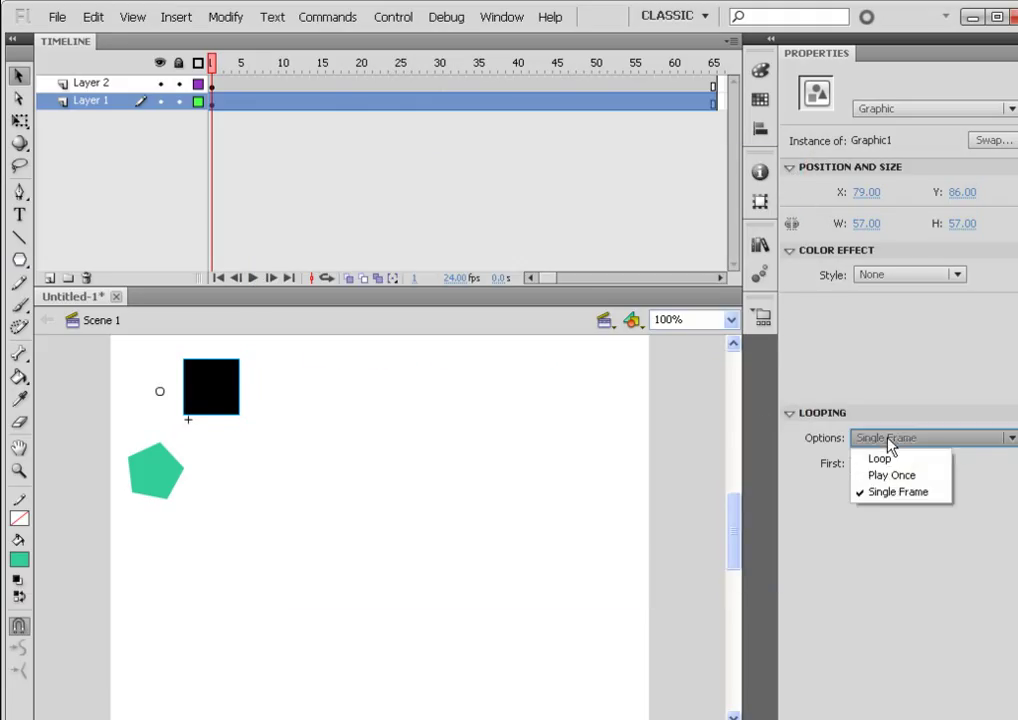
pyautogui.click(880, 459)
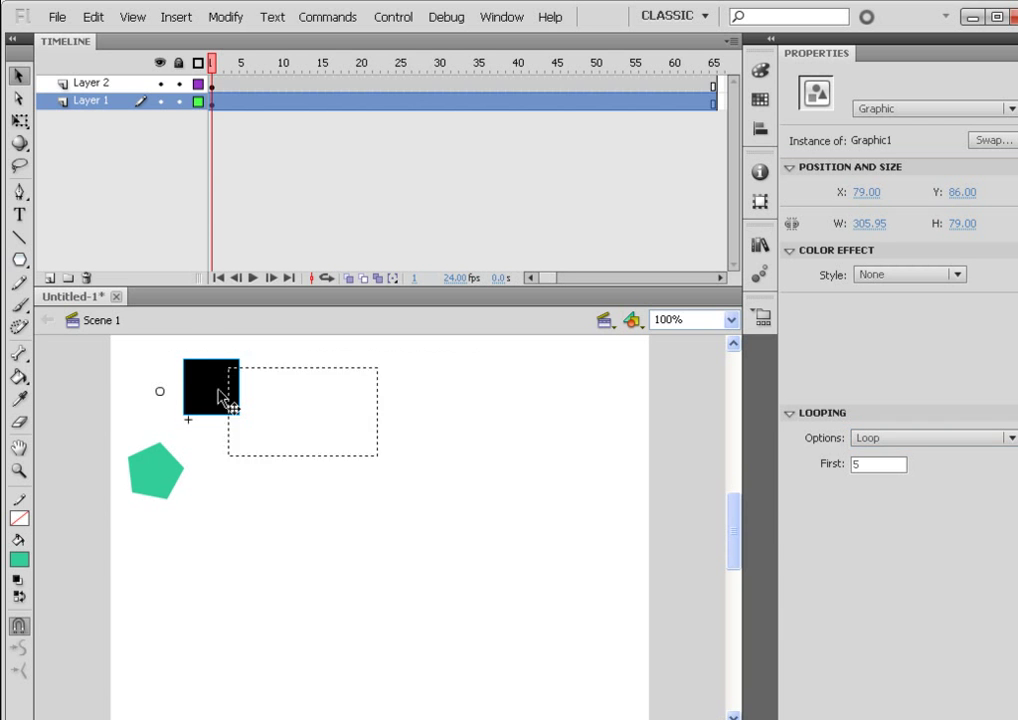
pyautogui.doubleClick(219, 391)
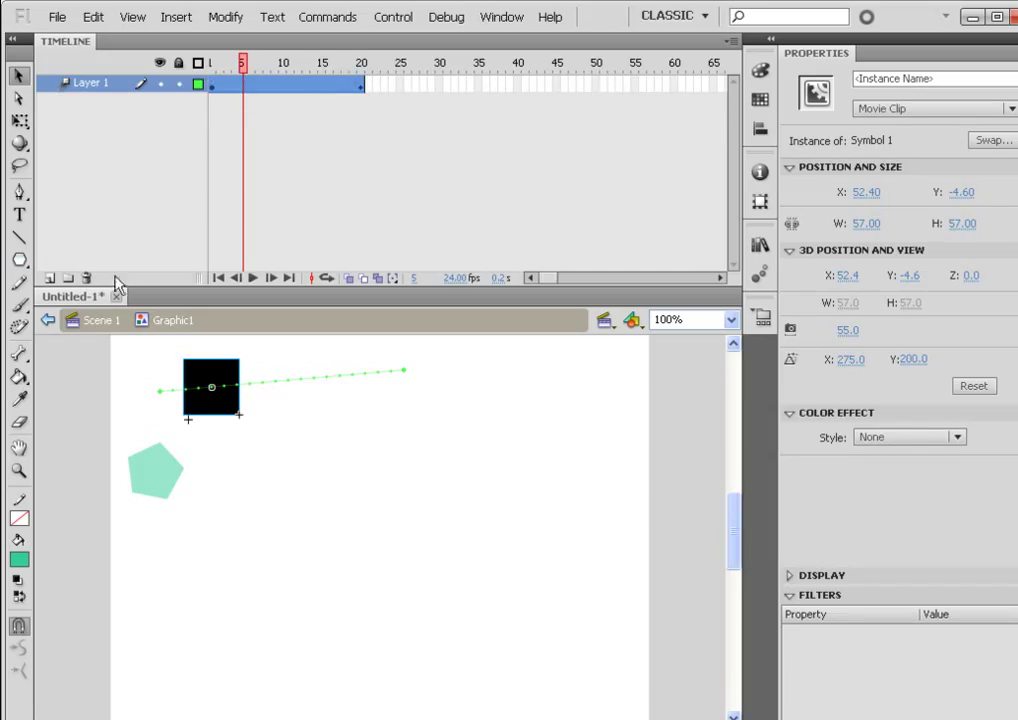
pyautogui.click(85, 330)
# - Test the movie with the looping square, close the preview, and set the Graphic1 instance's first frame to 15
pyautogui.hotkey('ctrl', 'Return')
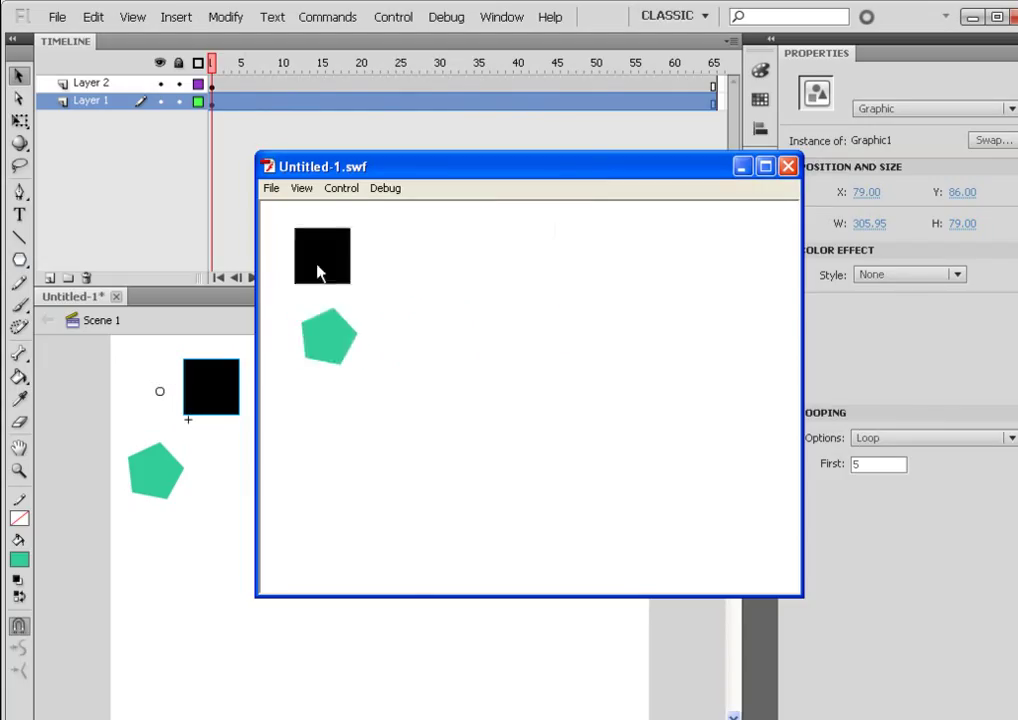
pyautogui.click(787, 166)
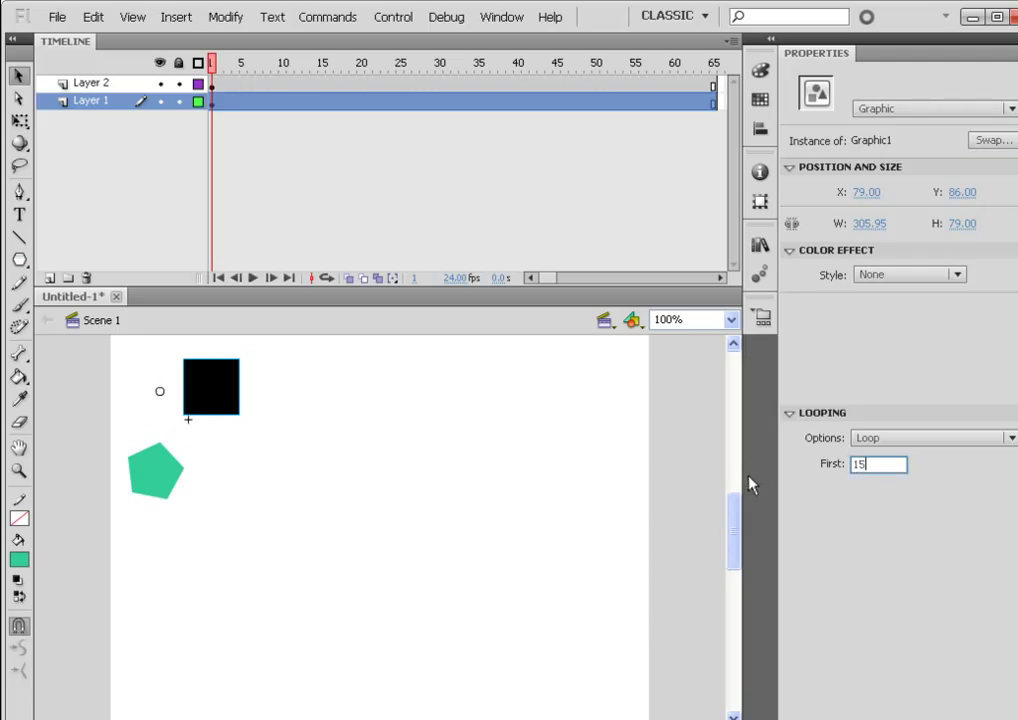
pyautogui.press('Return')
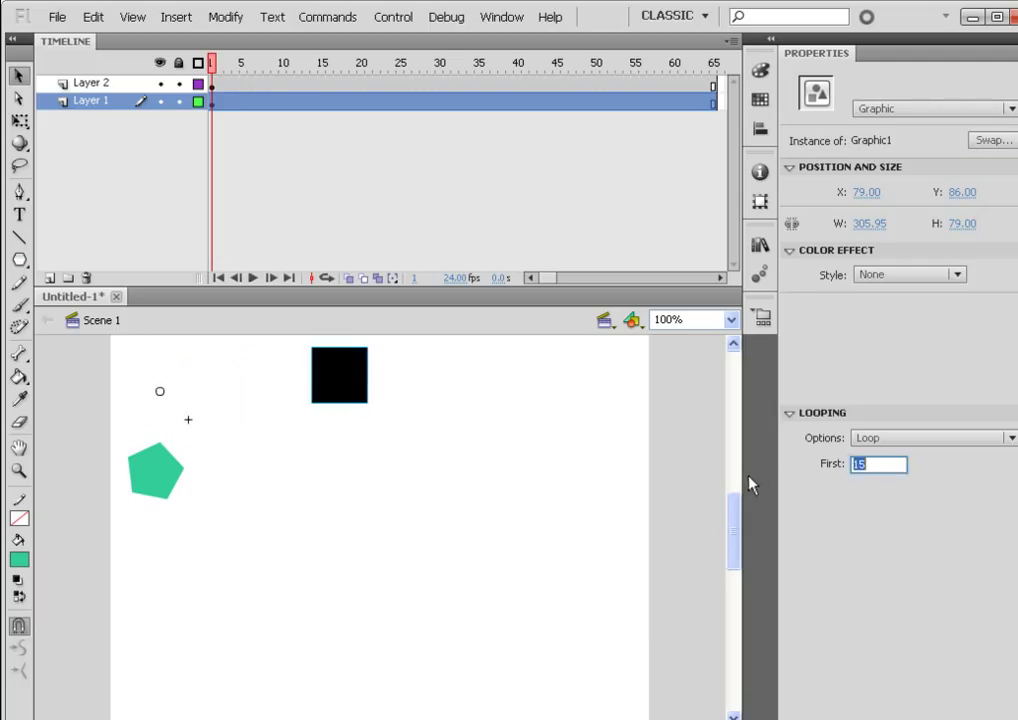
# - Check the square's position at frame 16 inside the Graphic1 symbol, and test the movie from Scene 1, closing the preview
pyautogui.doubleClick(347, 365)
pyautogui.moveTo(333, 80)
pyautogui.mouseDown()
pyautogui.moveTo(362, 80)
pyautogui.moveTo(327, 80)
pyautogui.mouseUp()
pyautogui.click(327, 80)
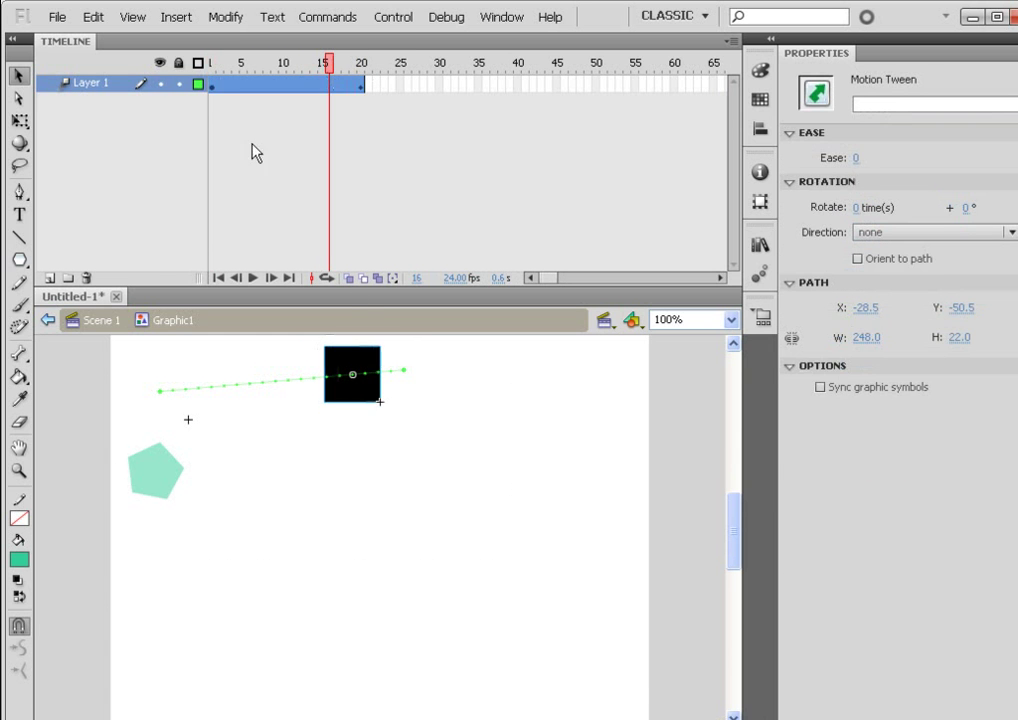
pyautogui.doubleClick(130, 423)
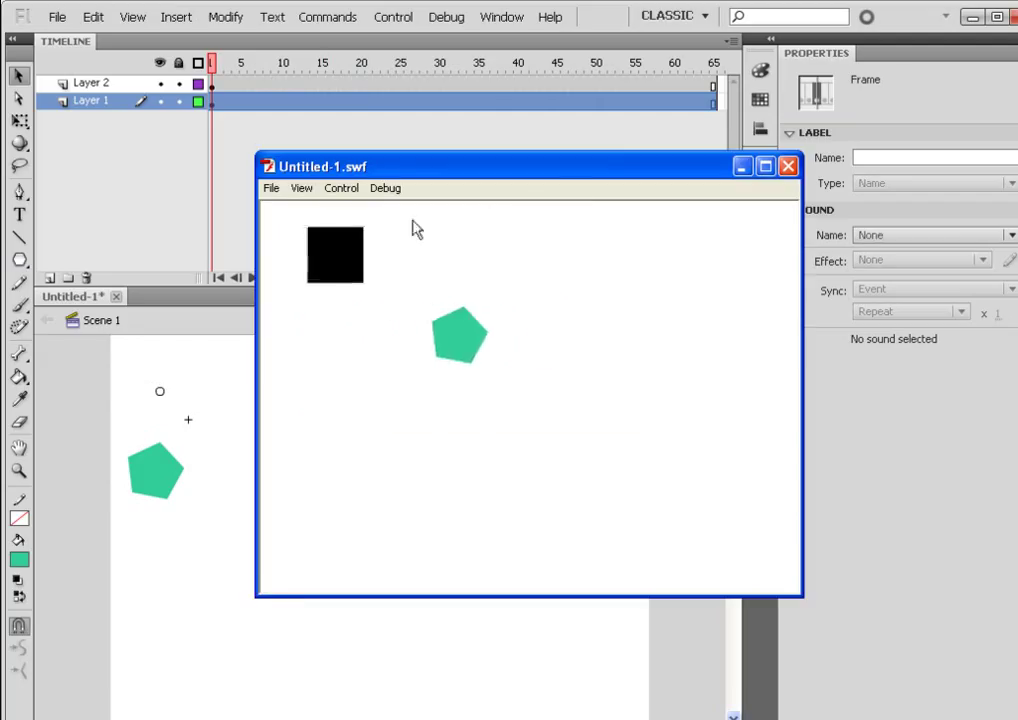
pyautogui.click(788, 166)
# - Set the Graphic1 square's looping option to Play Once and test the movie, closing the preview
pyautogui.click(900, 443)
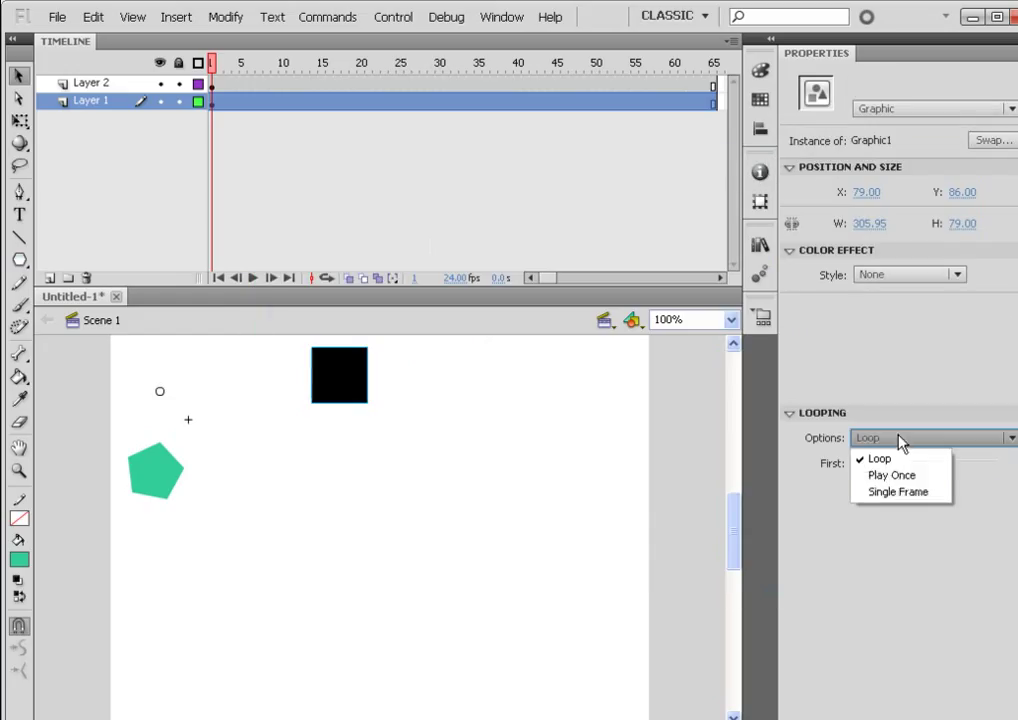
pyautogui.click(938, 480)
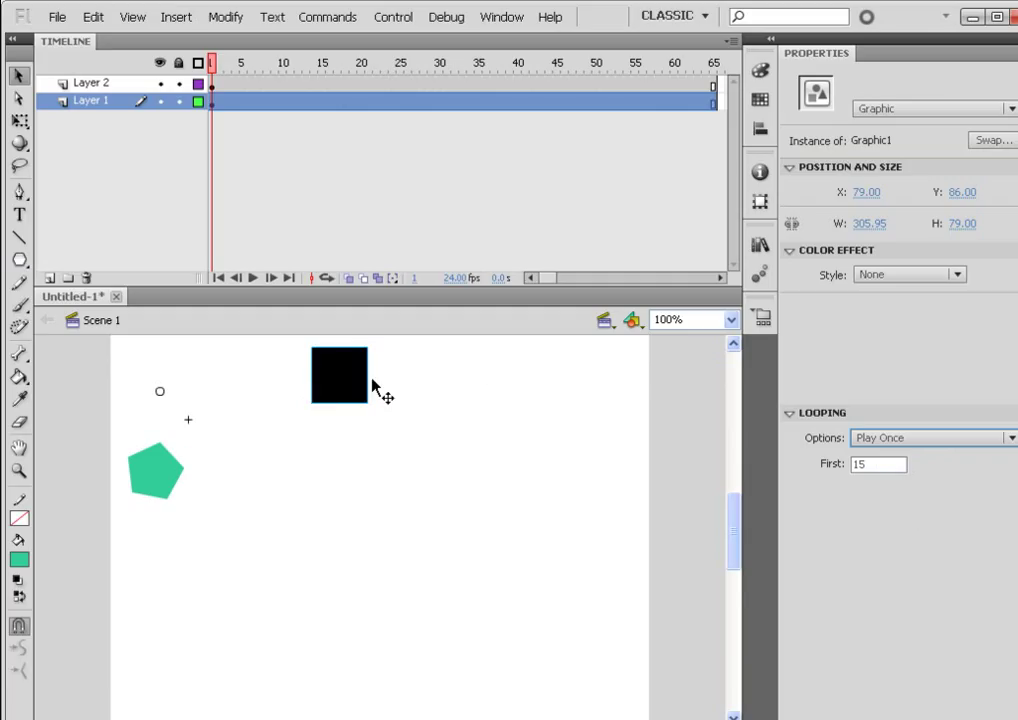
pyautogui.hotkey('ctrl', 'Return')
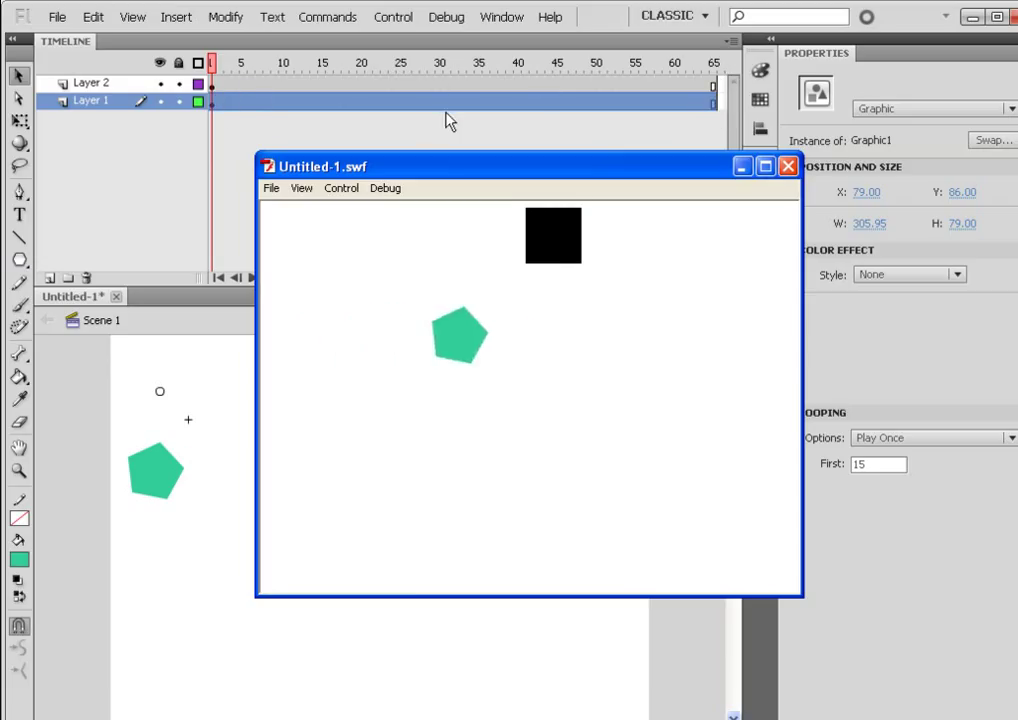
pyautogui.click(788, 166)
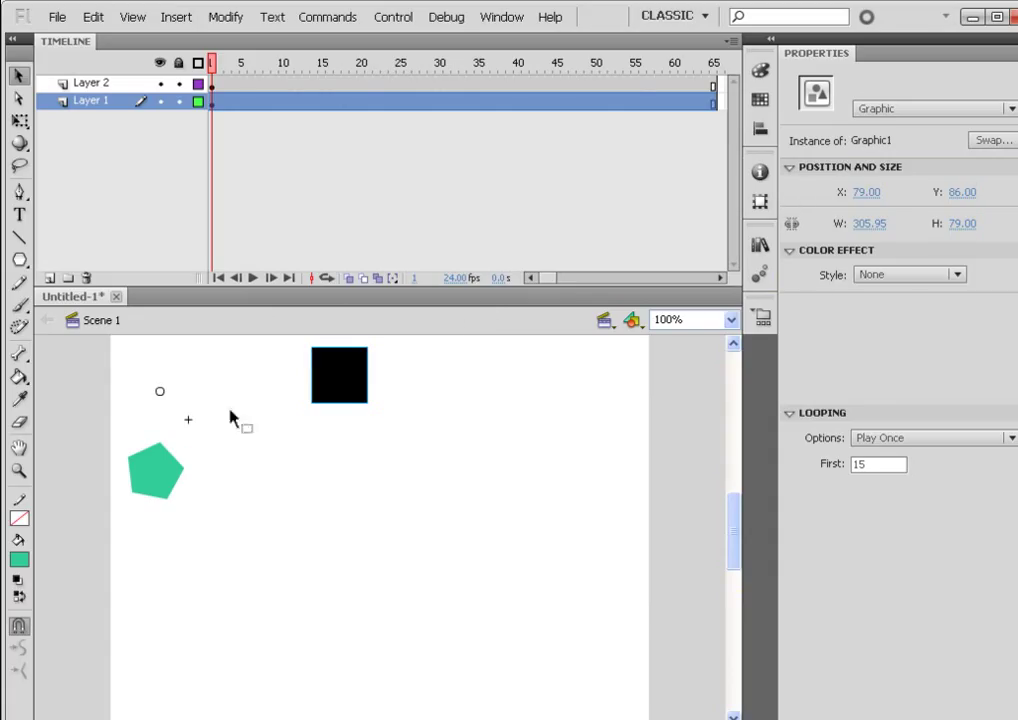
# - Select the Movie1 pentagon to examine the properties available for a Movie Clip instance
pyautogui.click(167, 470)
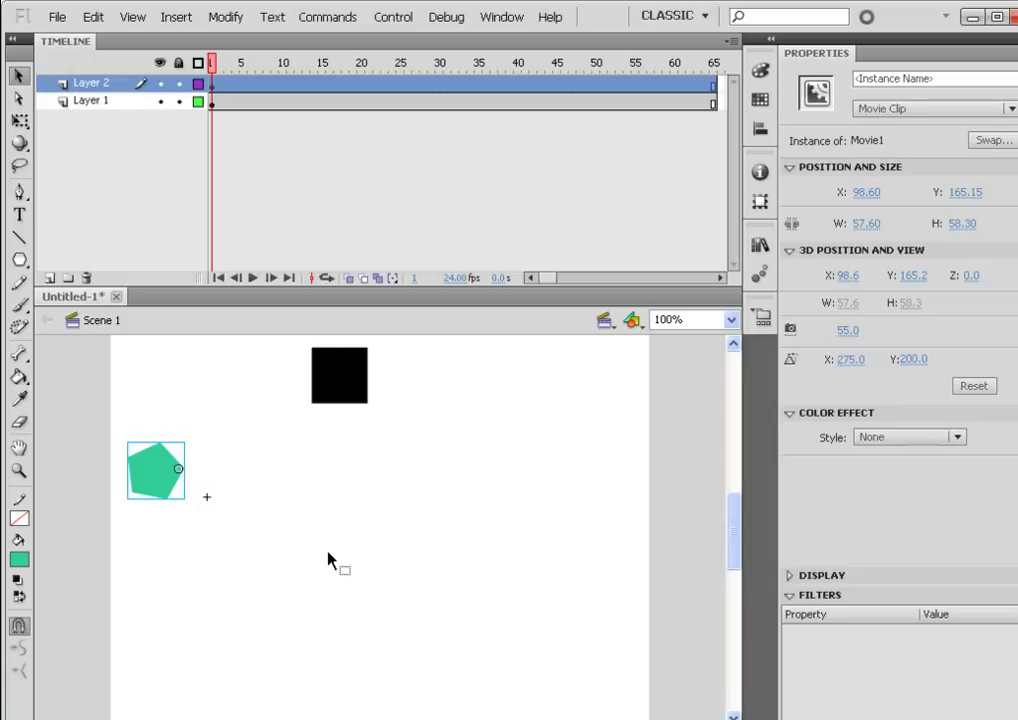